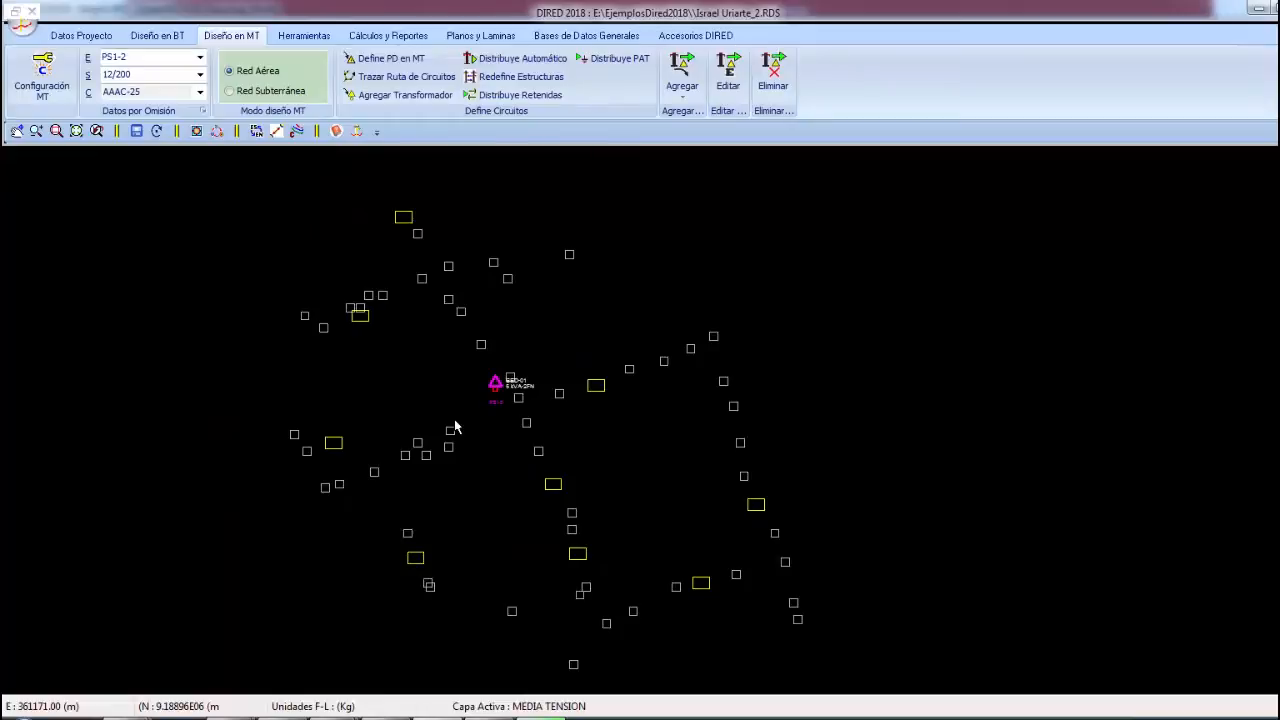
Examine the SED-01 transformer and the surrounding lots on the MEDIA TENSION layer
click(534, 706)
click(534, 706)
scroll(474, 469, up, 3)
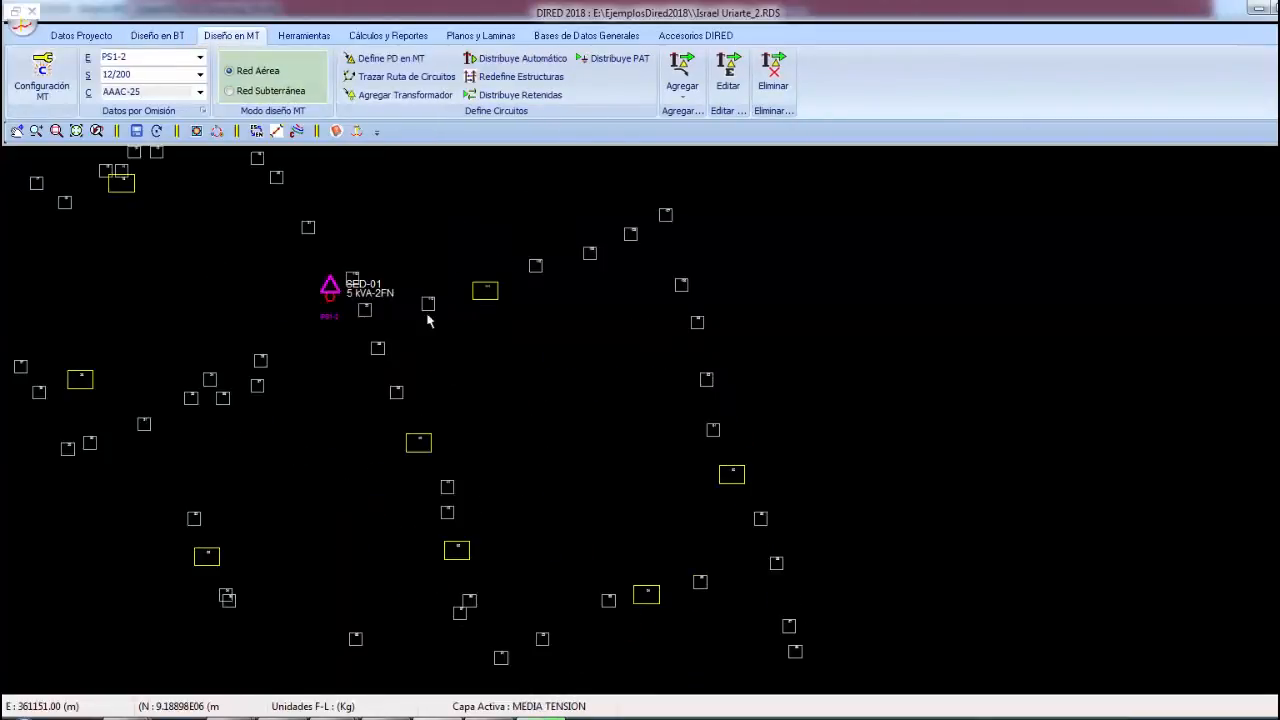
right_click(425, 300)
click(472, 539)
drag(379, 352, 571, 486)
scroll(555, 440, up, 3)
right_click(421, 301)
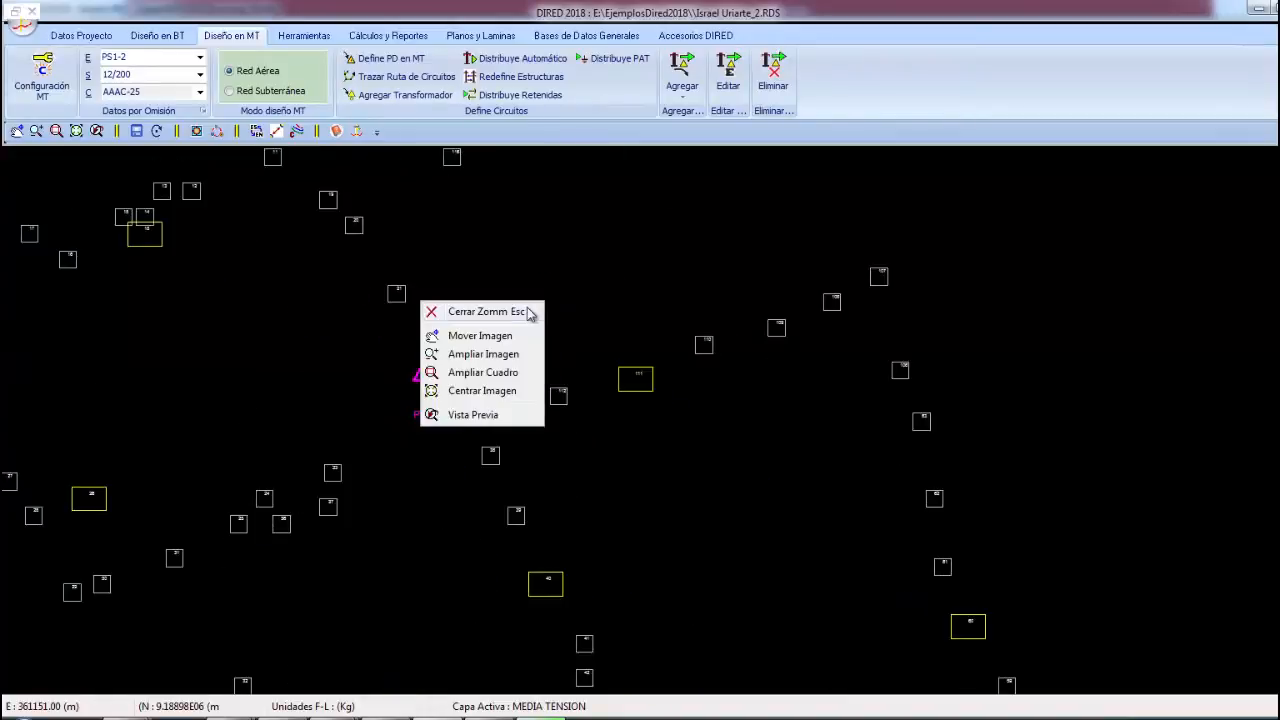
click(527, 312)
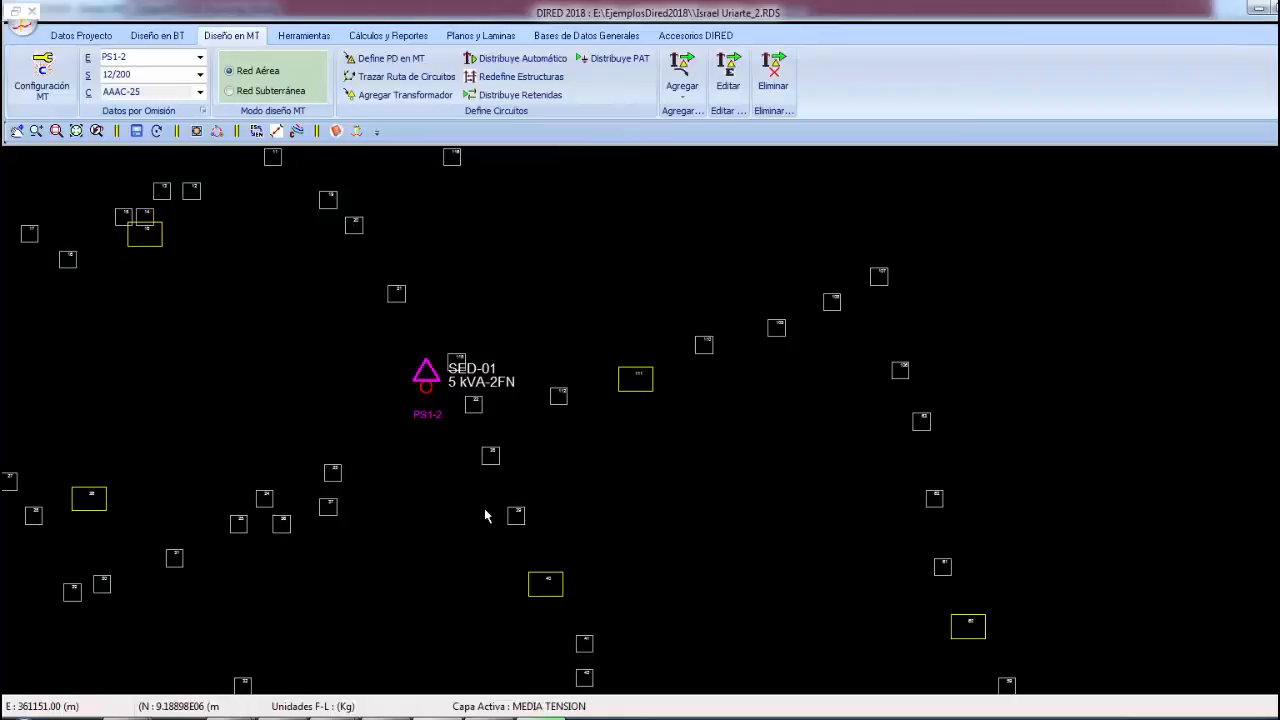
Set the inactive layer to Mostrar en Background in the MT graphic display settings and apply the change
click(296, 133)
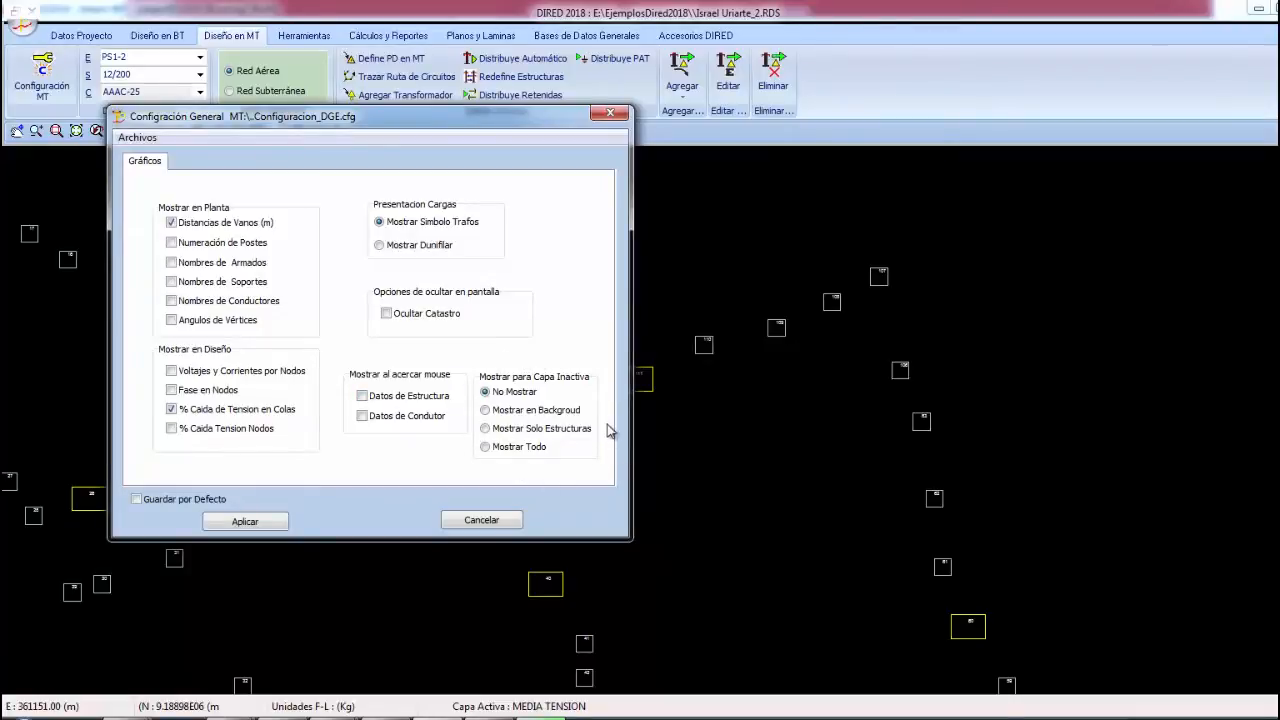
click(490, 412)
click(264, 522)
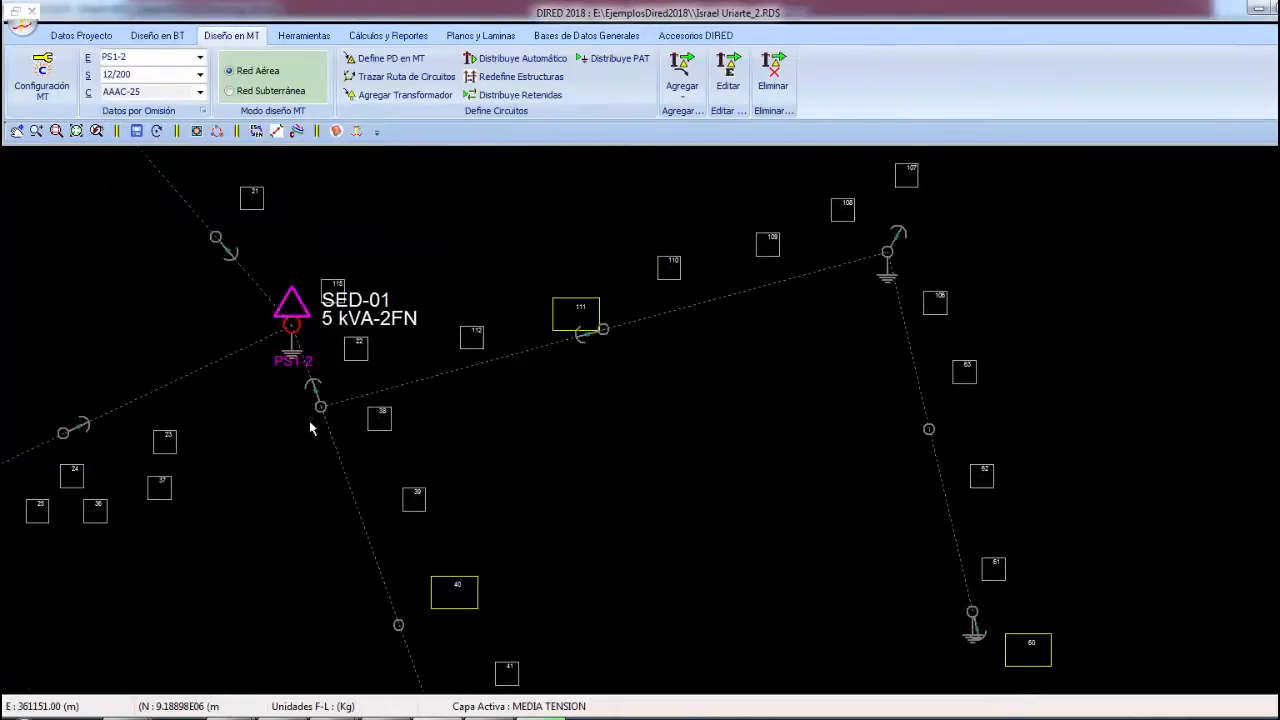
Examine the background low-voltage network, including its branches and nodes around the SED-01 transformer
scroll(316, 388, down, 1)
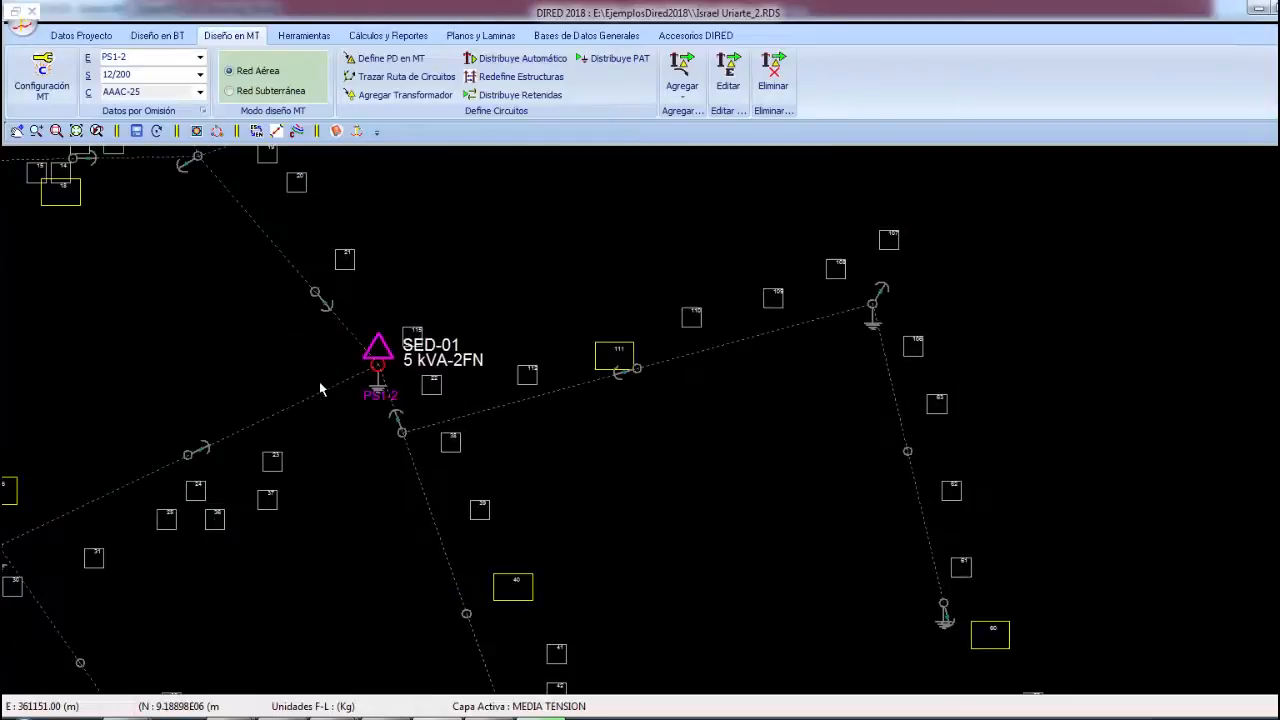
right_click(410, 270)
click(450, 504)
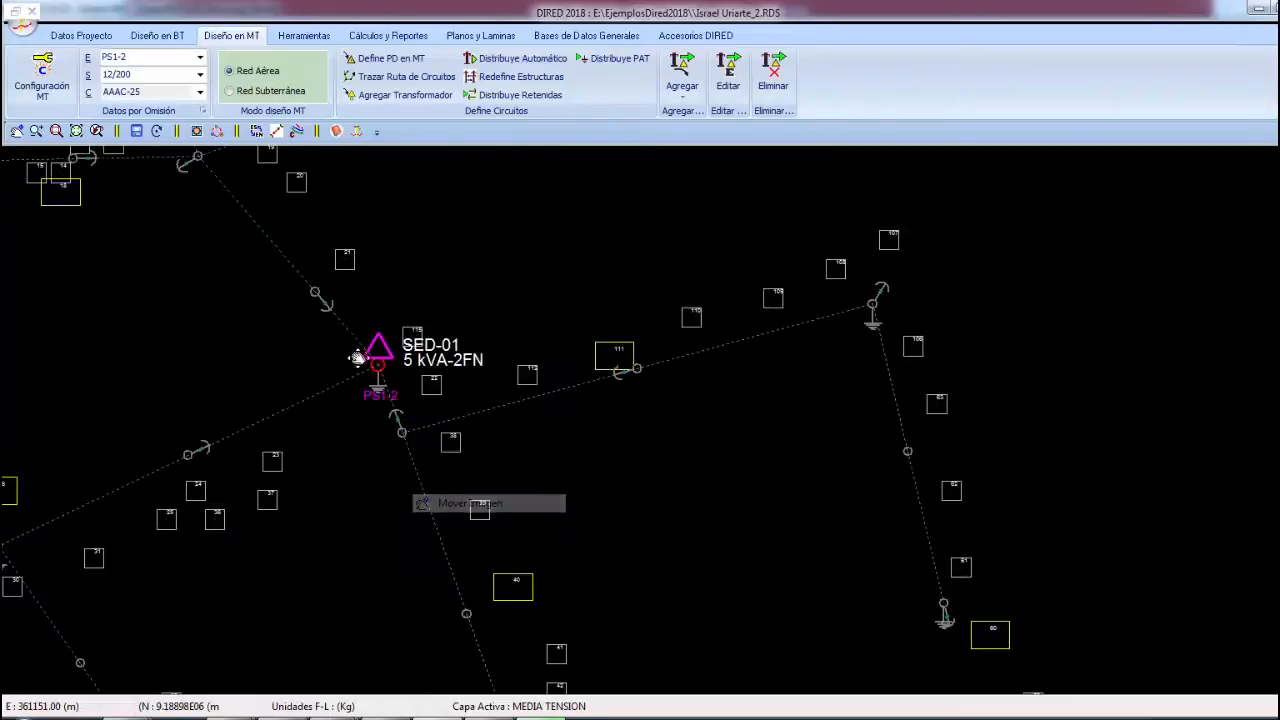
drag(359, 358, 436, 427)
drag(356, 495, 498, 438)
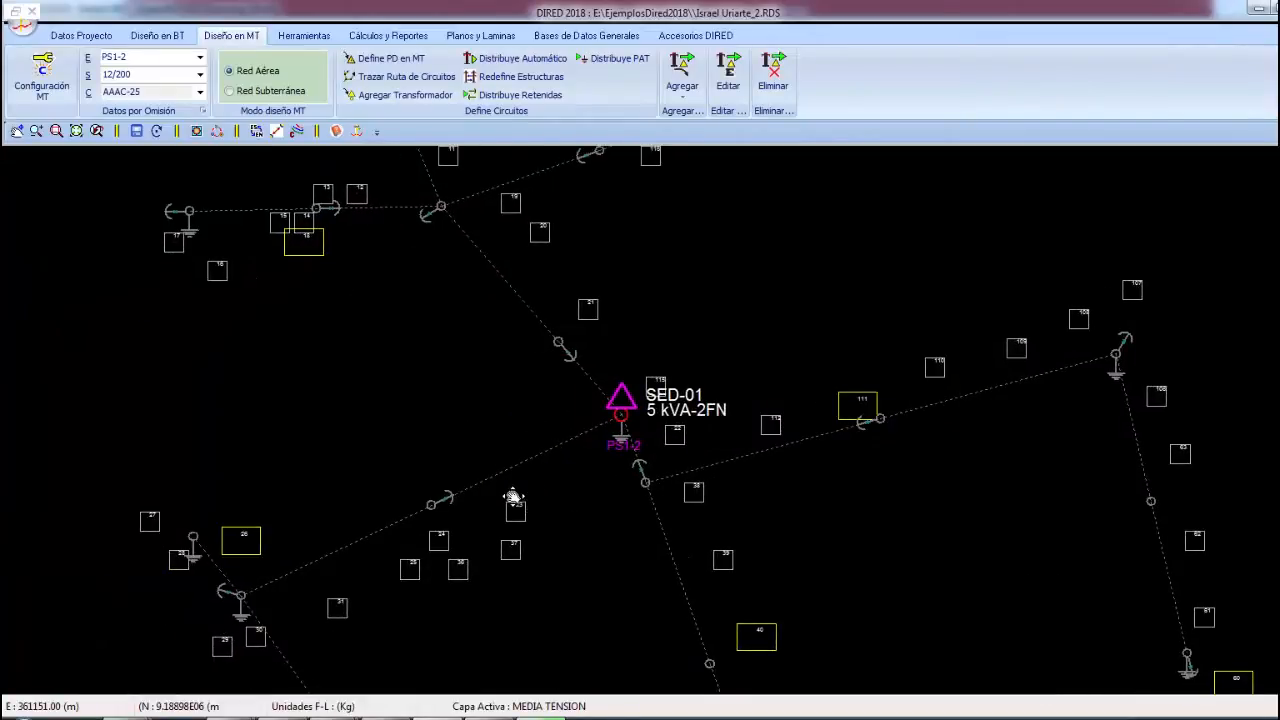
scroll(569, 515, down, 1)
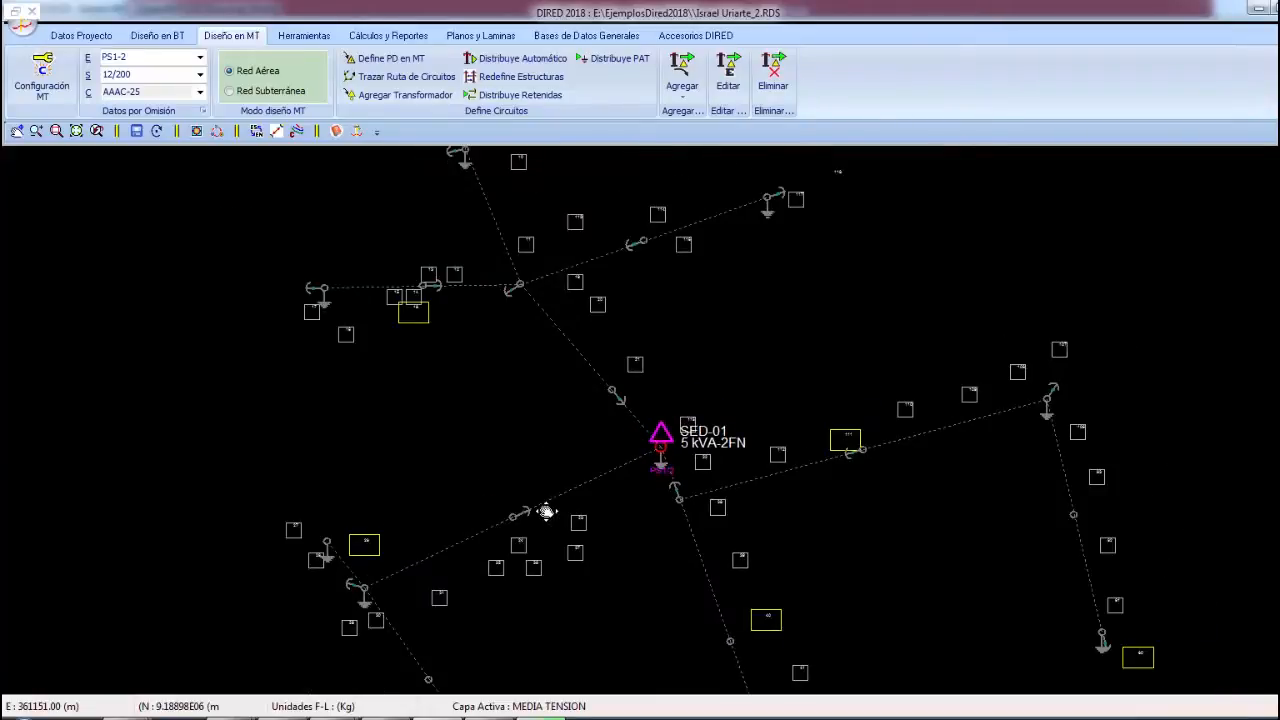
drag(544, 511, 413, 460)
right_click(567, 318)
click(549, 329)
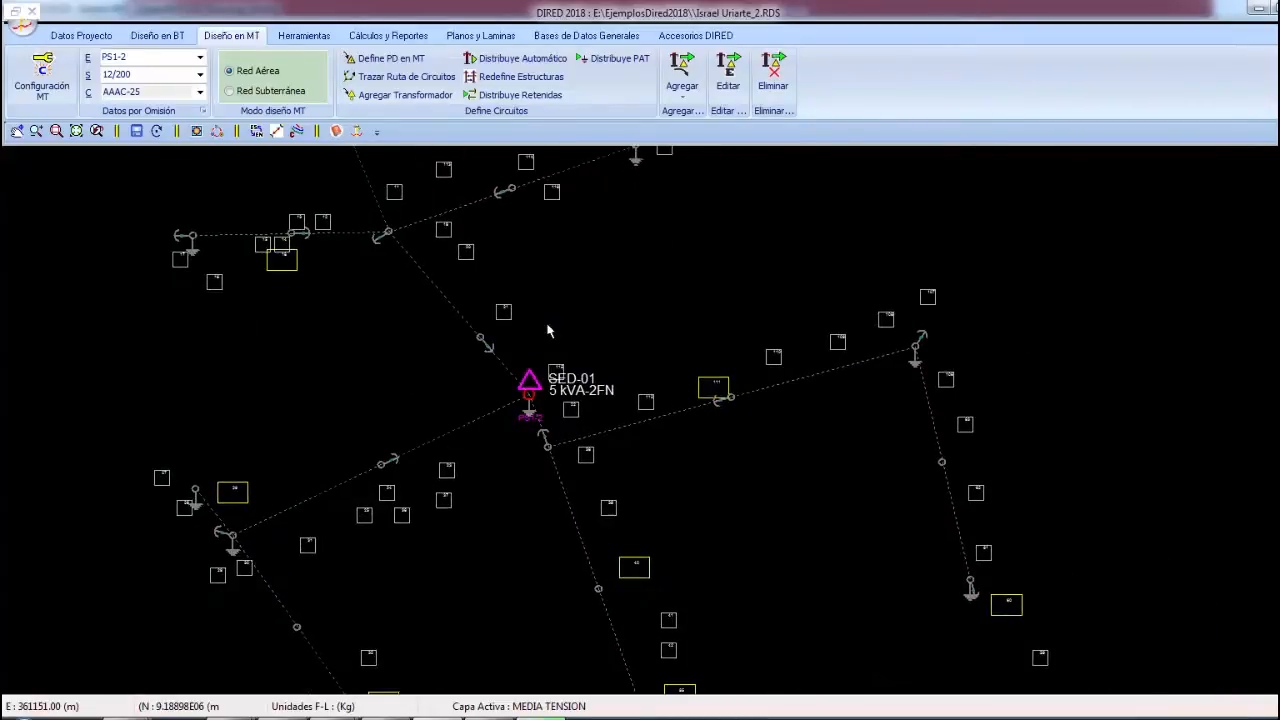
scroll(547, 330, down, 1)
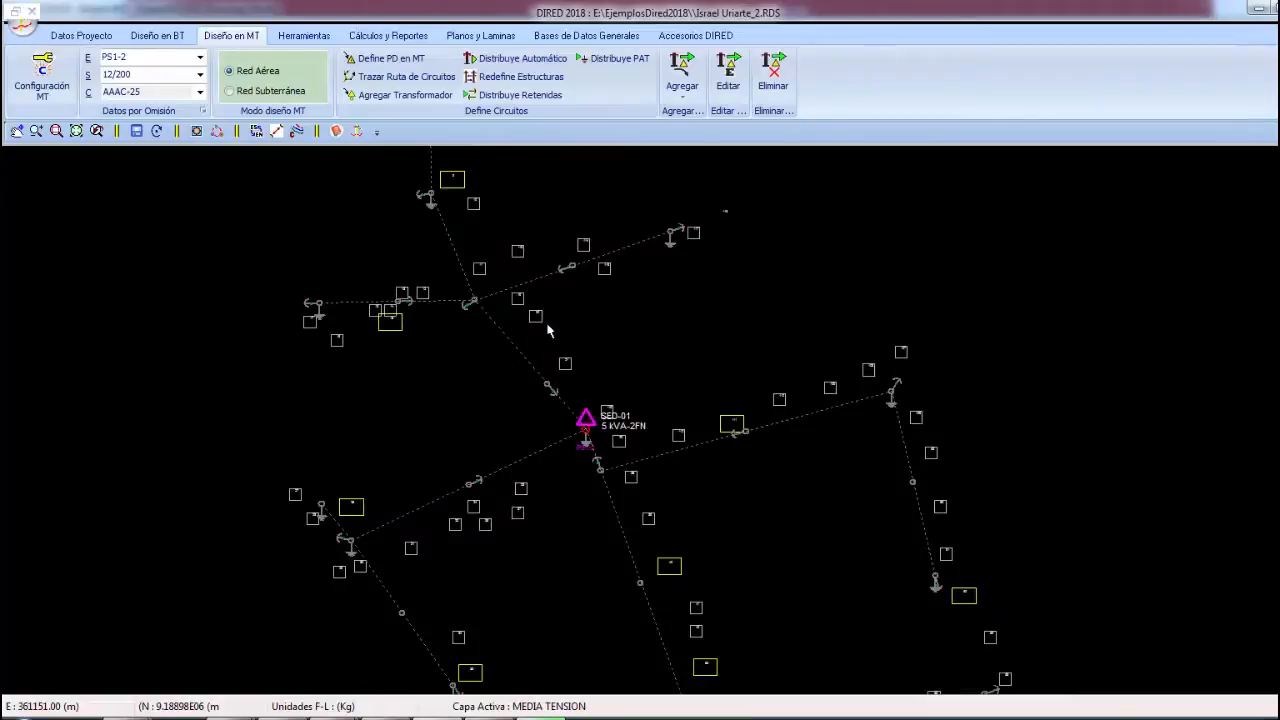
scroll(548, 330, up, 2)
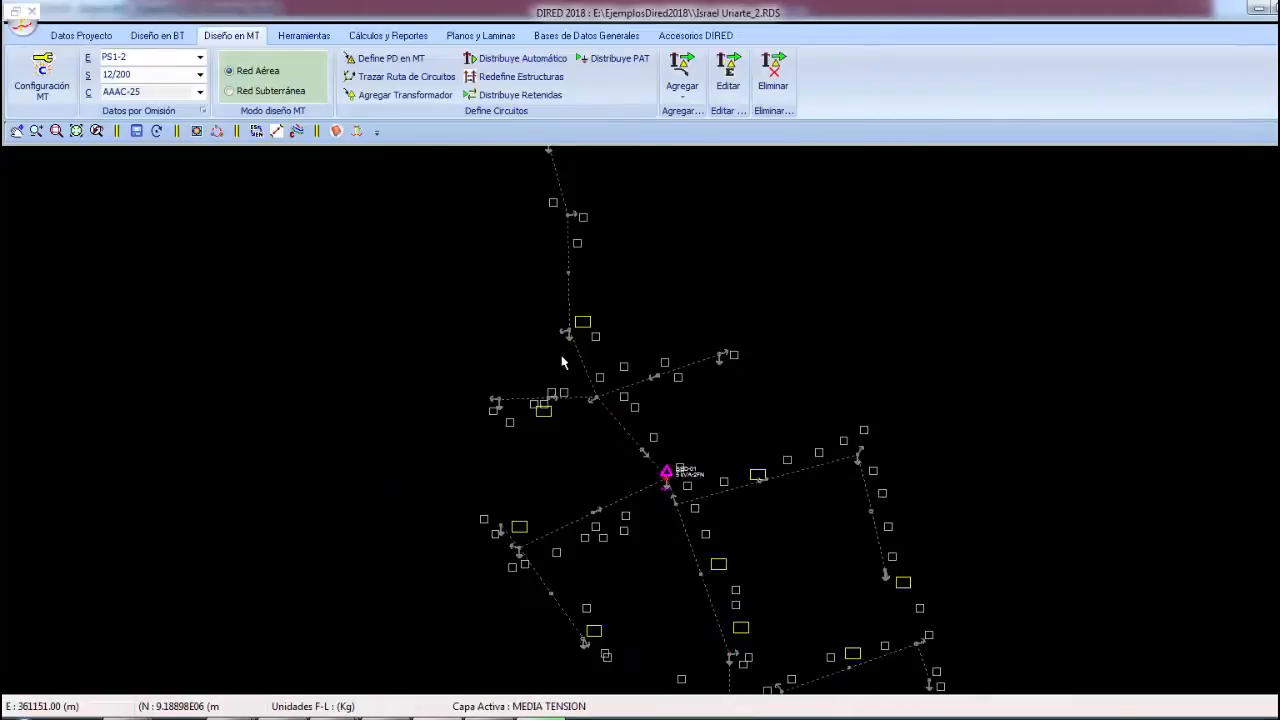
right_click(562, 357)
click(595, 592)
drag(651, 552, 508, 483)
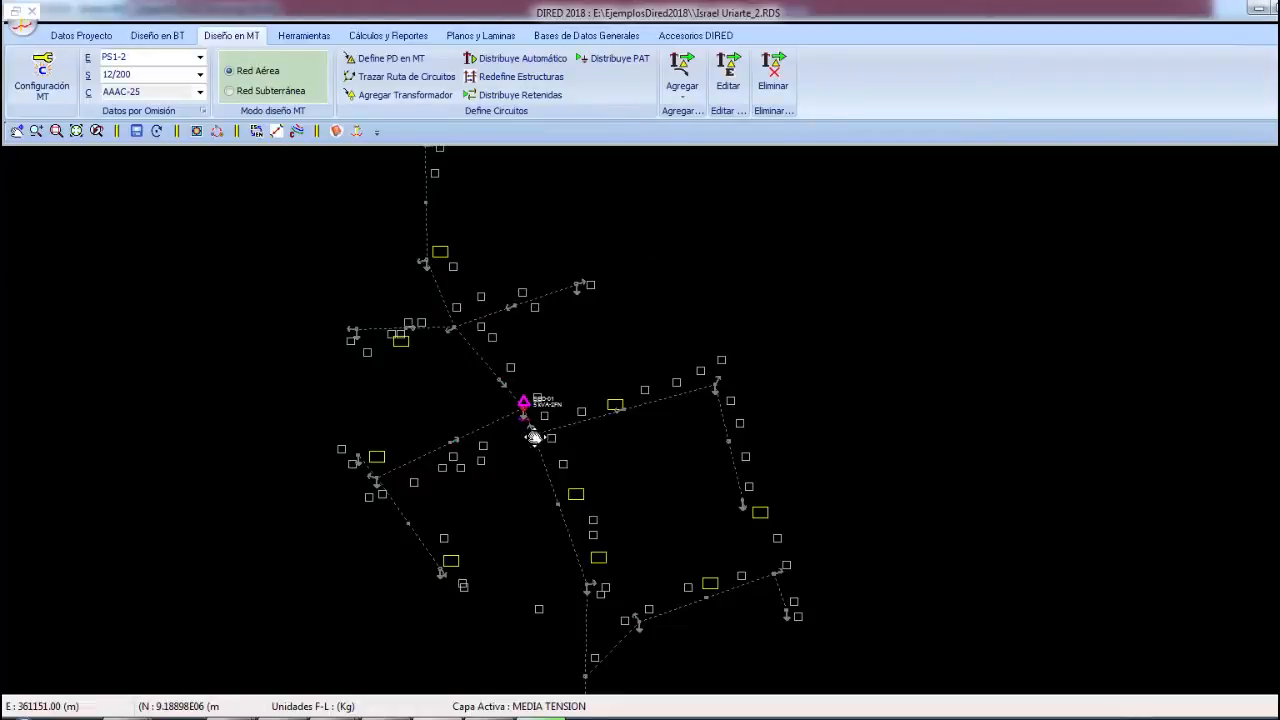
drag(537, 437, 498, 398)
scroll(498, 398, up, 1)
drag(428, 371, 643, 441)
scroll(645, 430, down, 2)
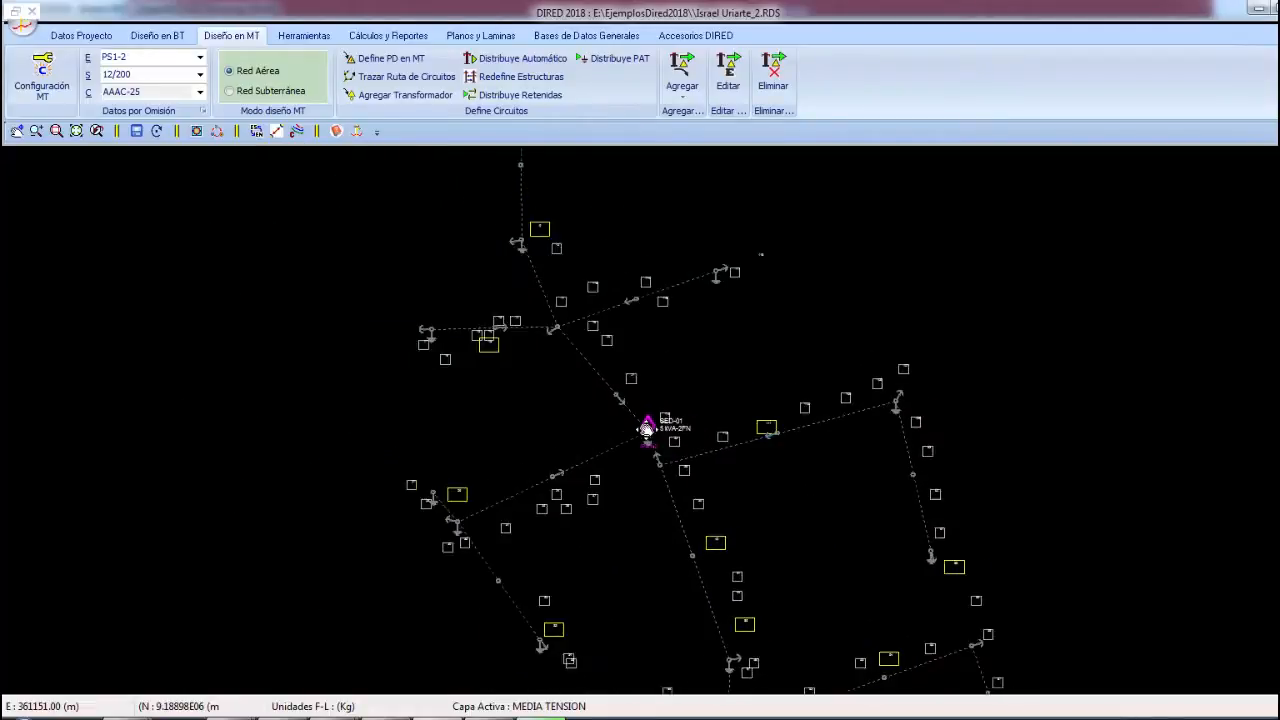
right_click(733, 357)
click(685, 367)
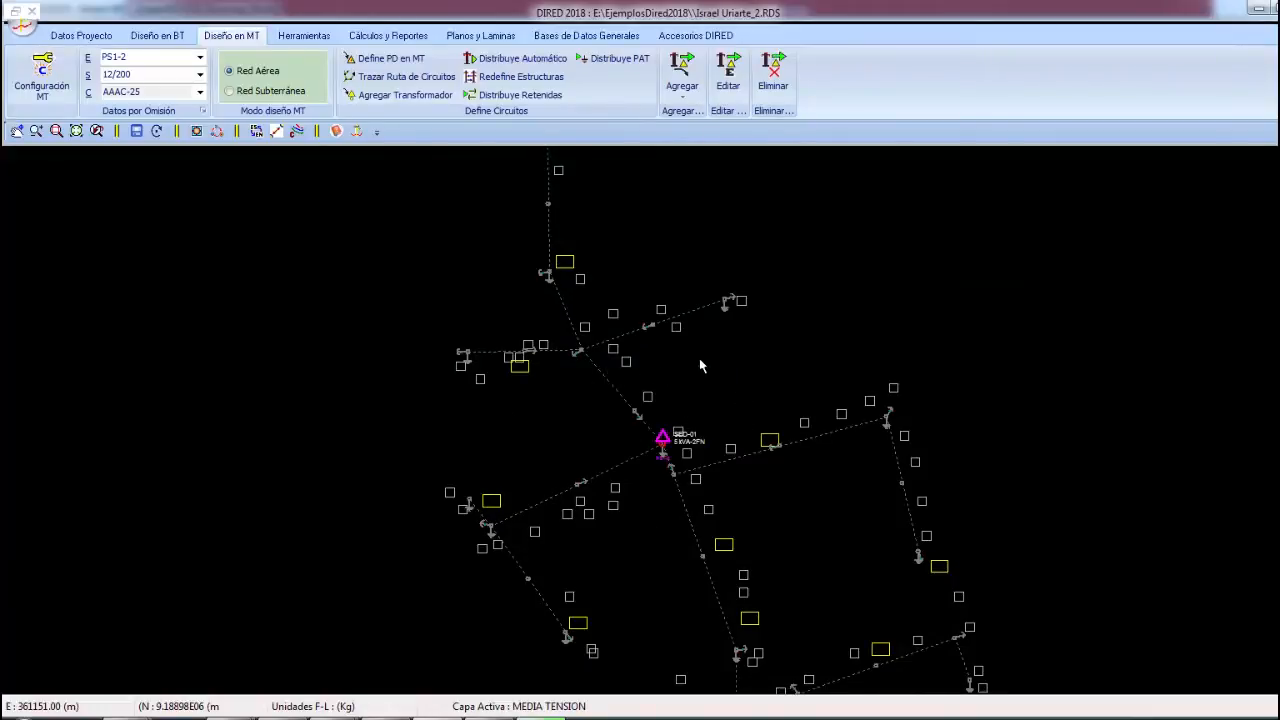
scroll(592, 491, up, 2)
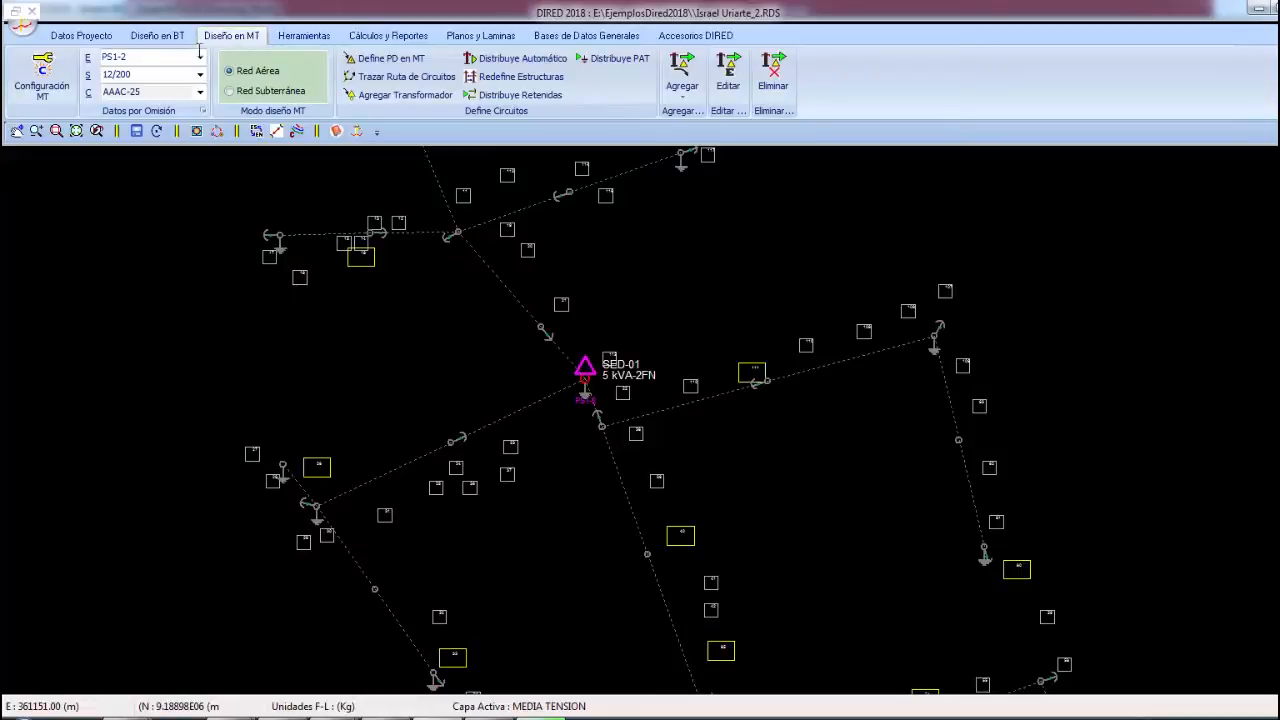
Review the MT calculation parameters: nominal voltage, design temperature, power factor, ground resistivity and voltage drop limit
click(42, 86)
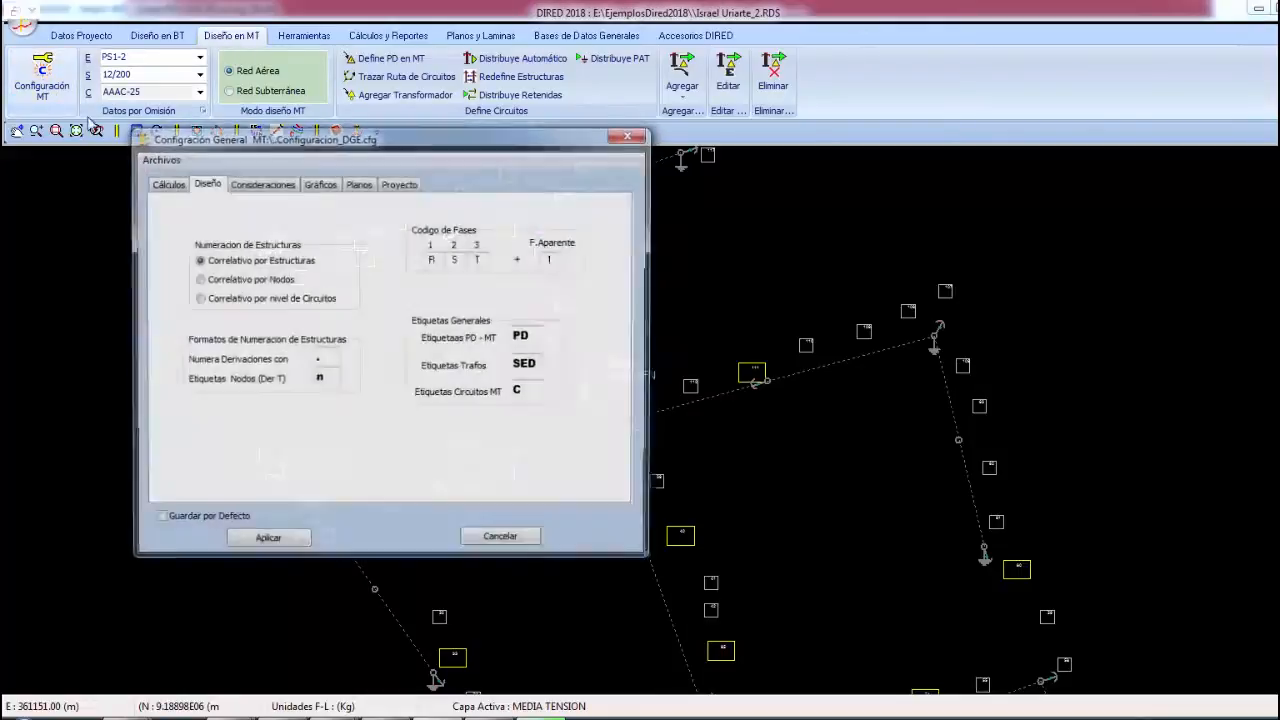
click(184, 184)
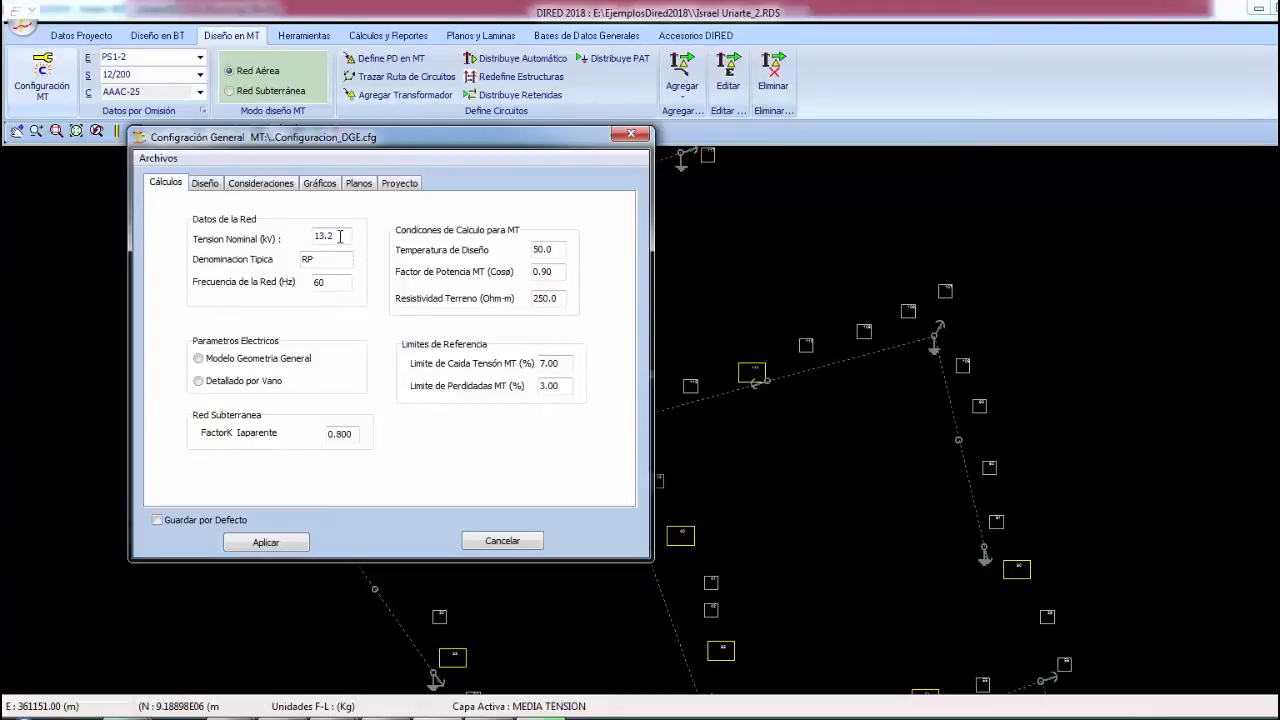
drag(340, 236, 303, 242)
click(341, 237)
drag(347, 237, 301, 240)
click(346, 237)
double_click(545, 250)
double_click(557, 273)
double_click(558, 299)
double_click(556, 364)
Set the MT structure numbering to Correlativo por nivel de Circuitos and apply the configuration
click(208, 183)
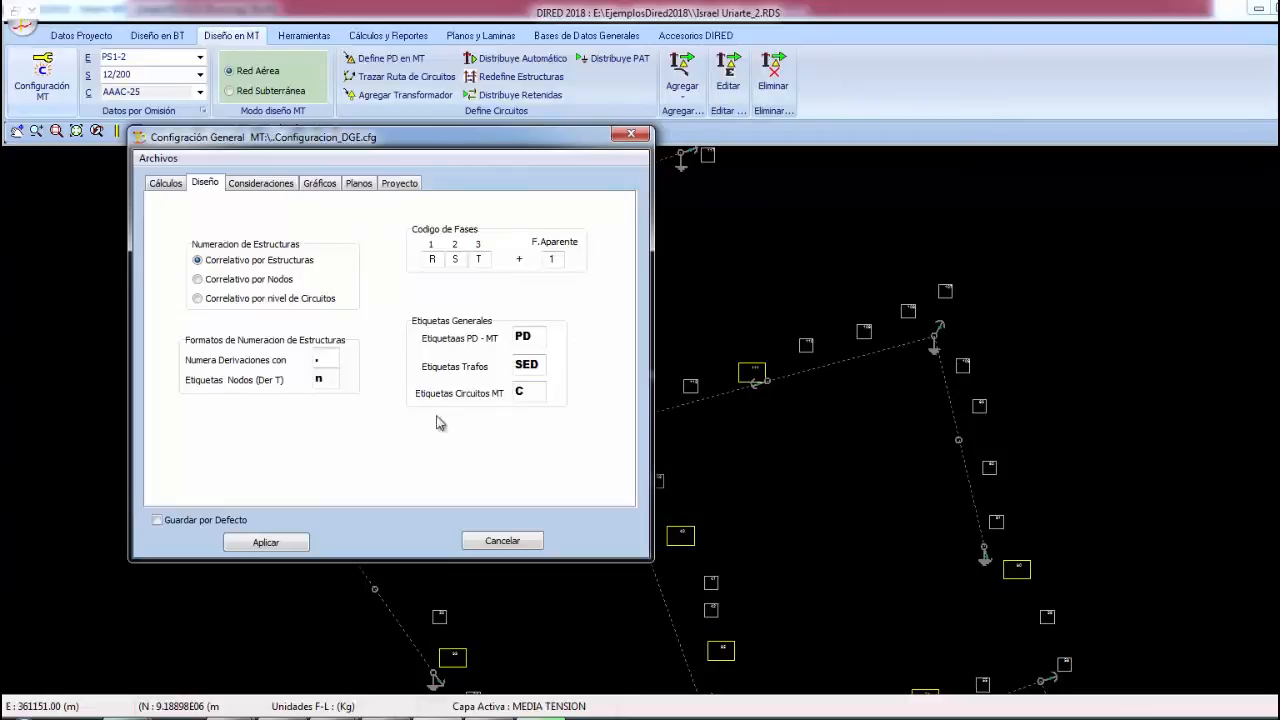
click(221, 284)
click(218, 262)
click(226, 300)
click(266, 543)
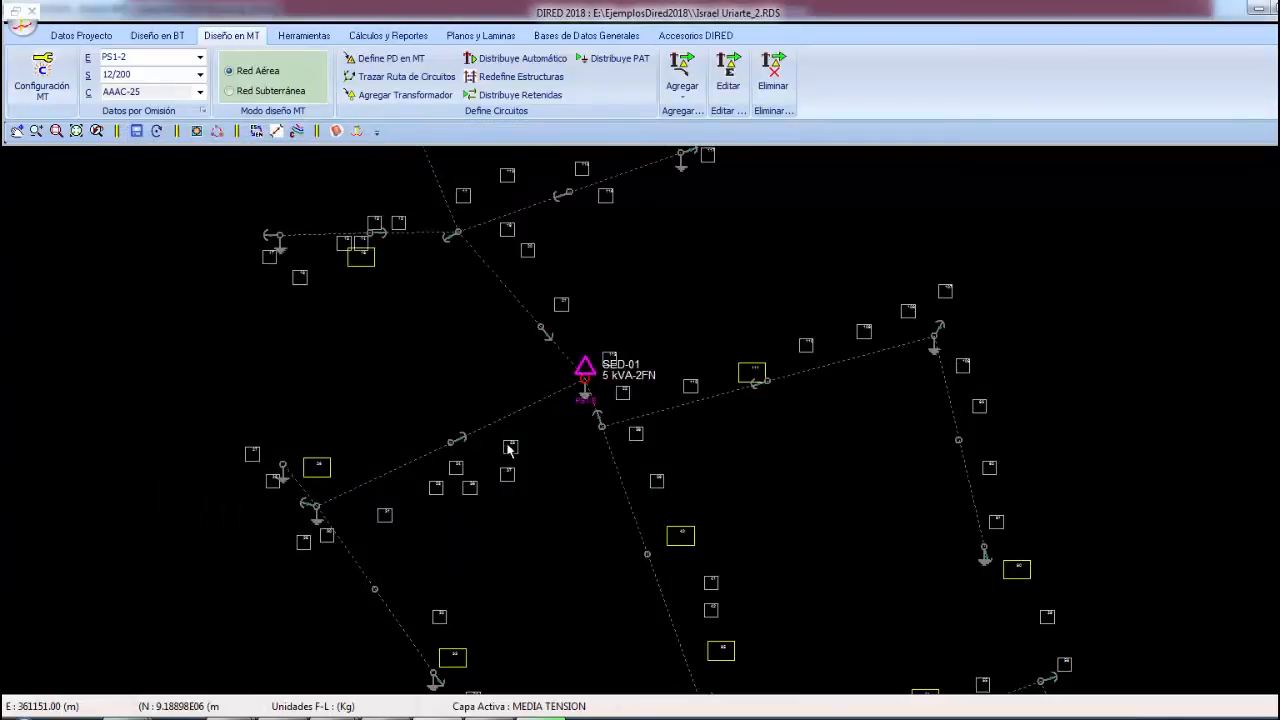
Choose PS1-0 as the default structure and place the MT feed point (PD) west of the node beside lot 9
scroll(509, 449, down, 2)
scroll(632, 422, down, 1)
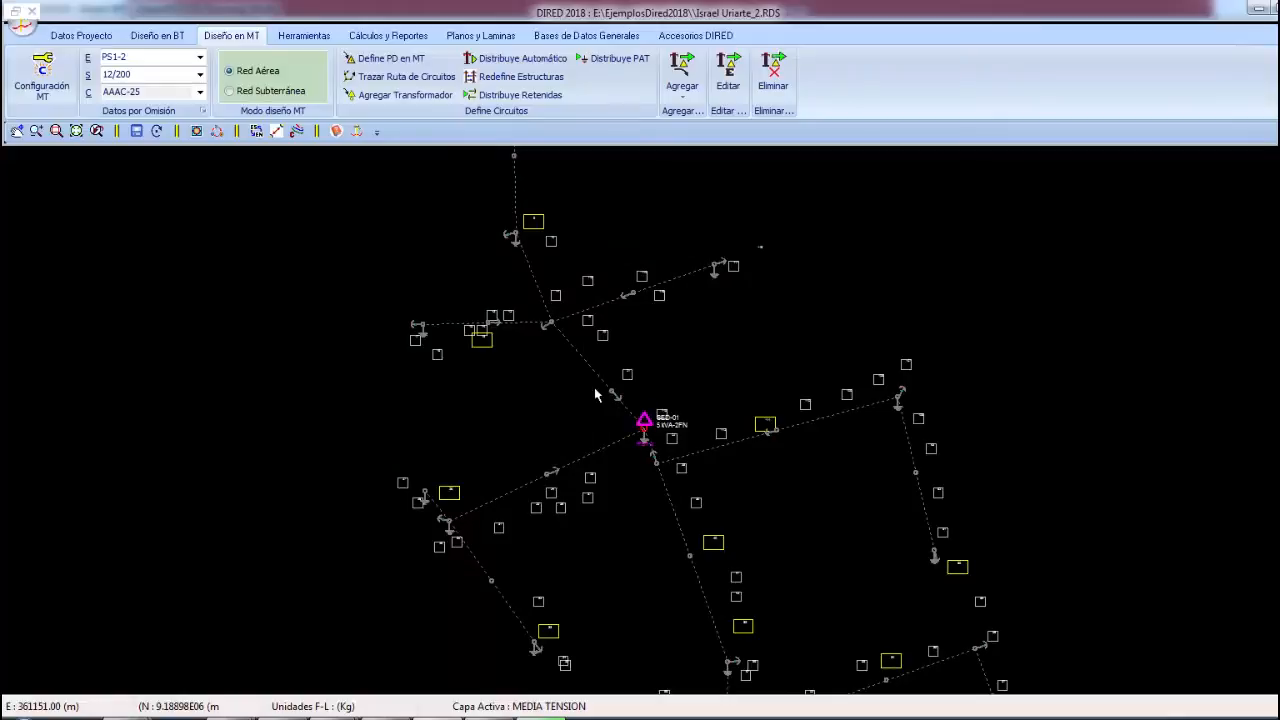
scroll(597, 393, up, 1)
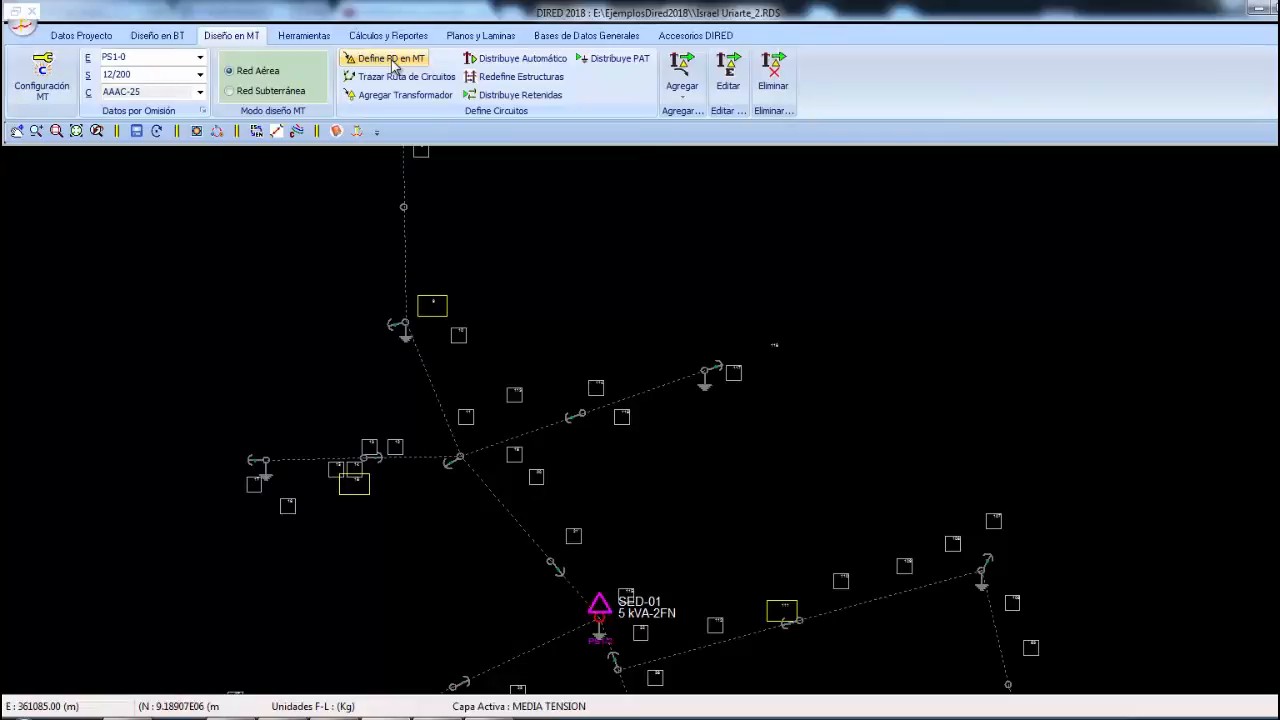
click(393, 64)
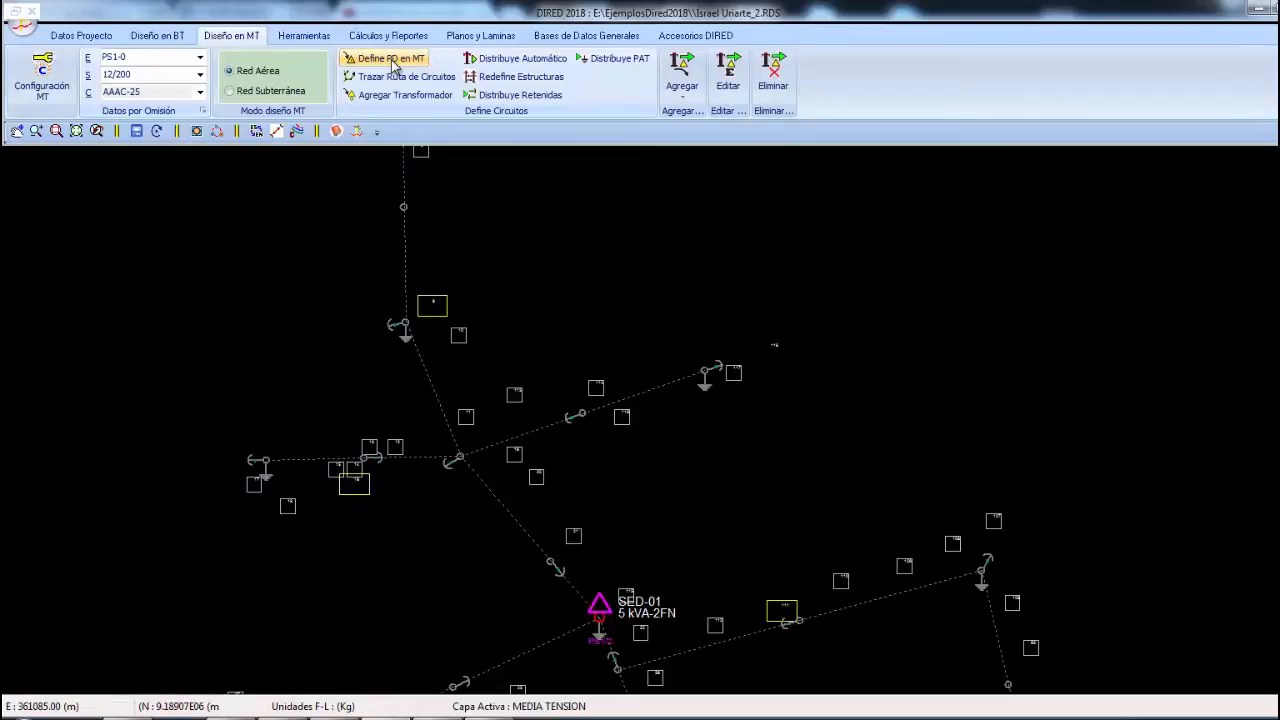
click(307, 320)
Trace the first span of the MT circuit route from the PS1-0 feed point to the existing node beside lot 9
scroll(334, 312, up, 1)
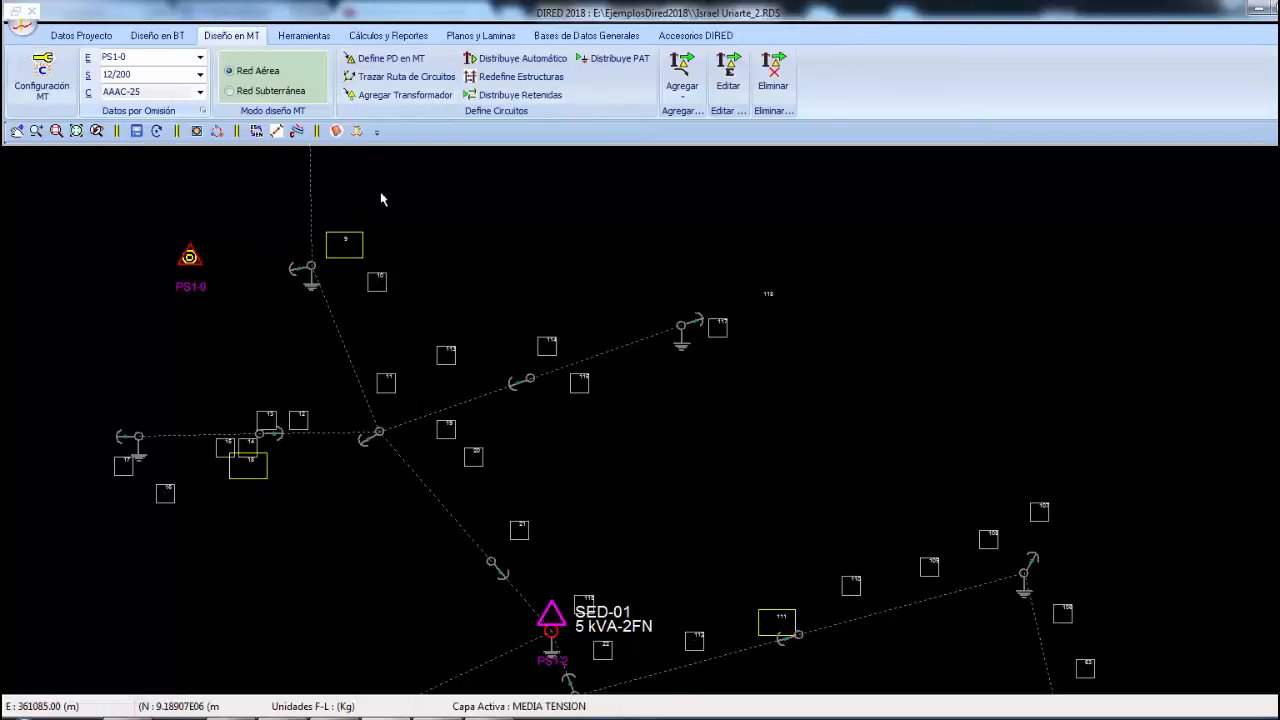
click(403, 80)
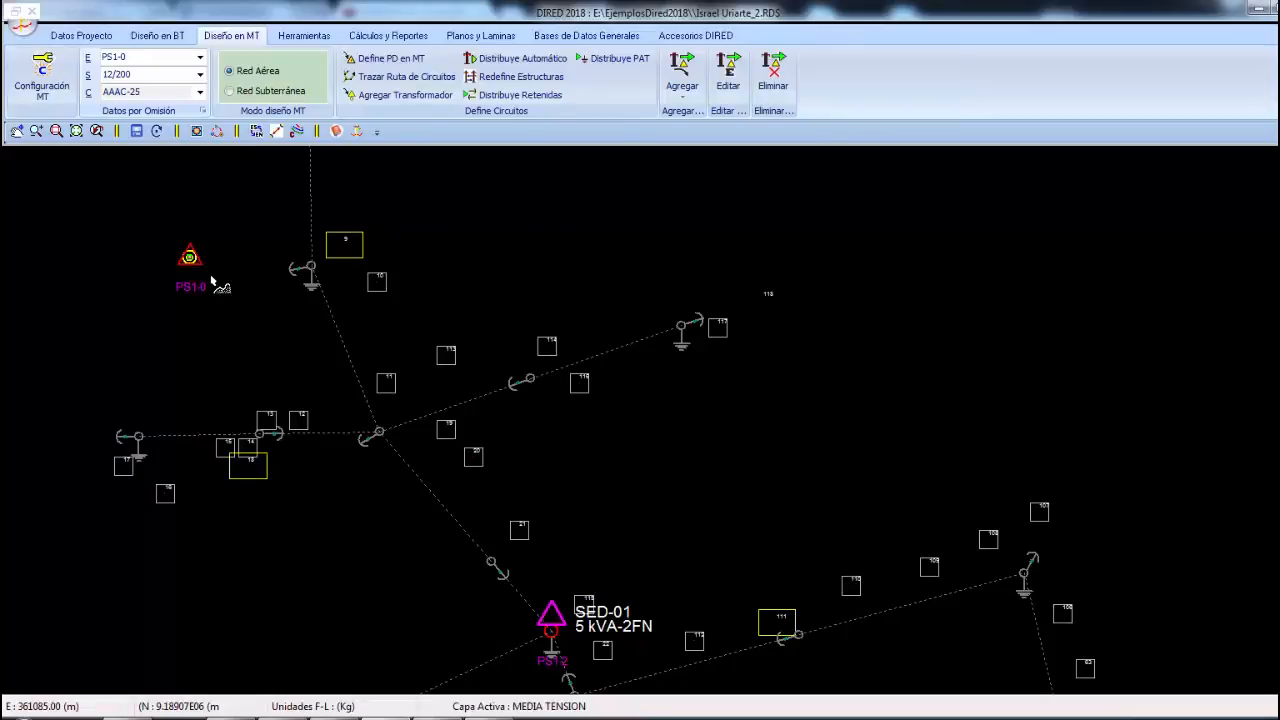
click(212, 283)
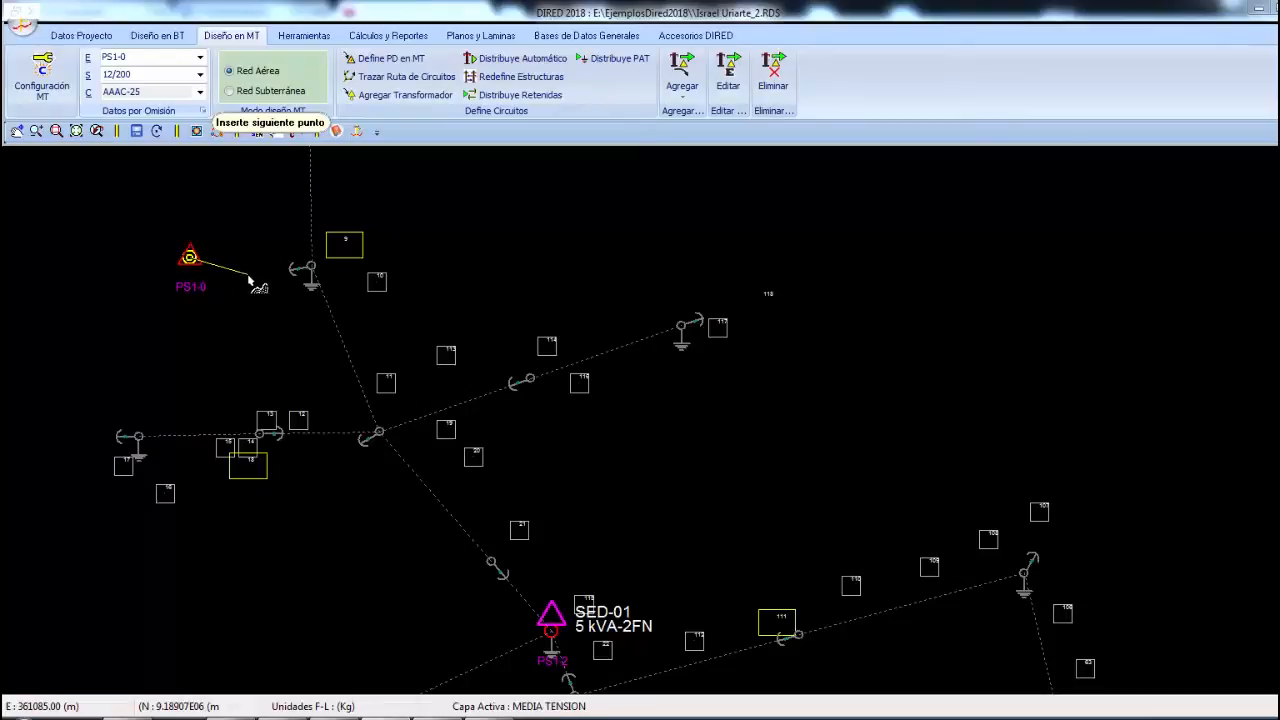
click(302, 272)
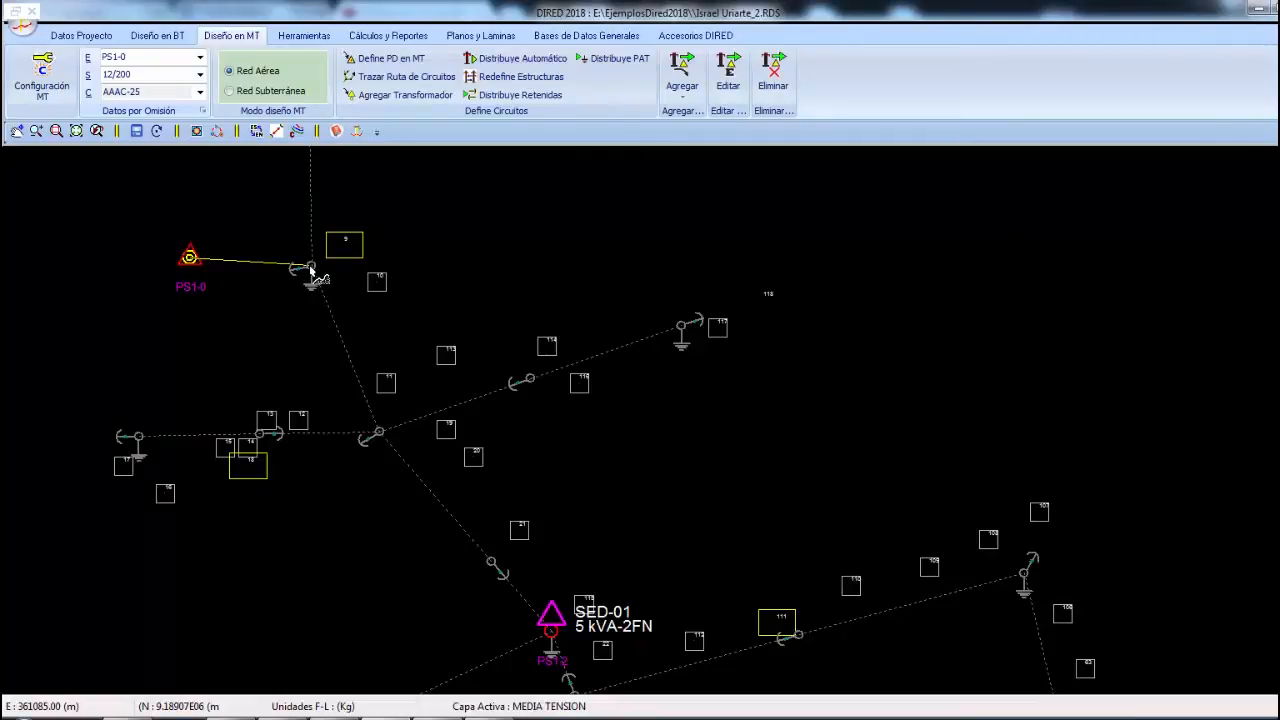
right_click(297, 231)
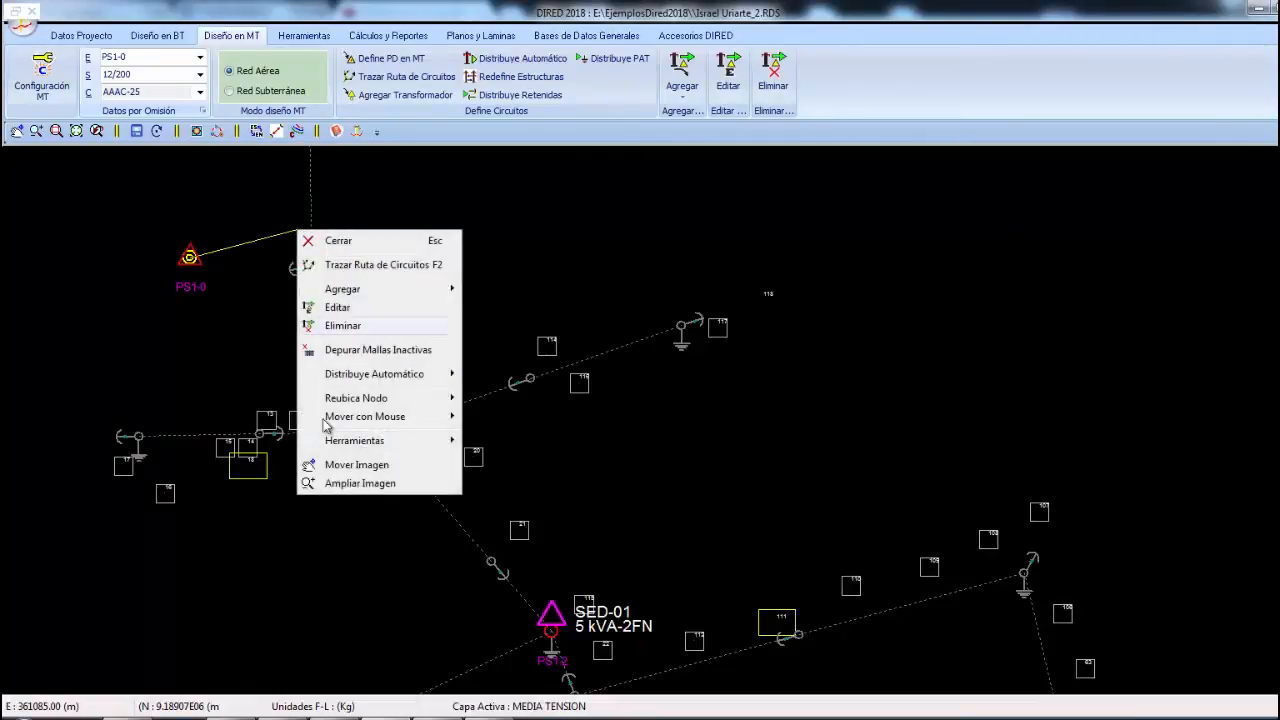
click(350, 483)
right_click(268, 288)
click(210, 317)
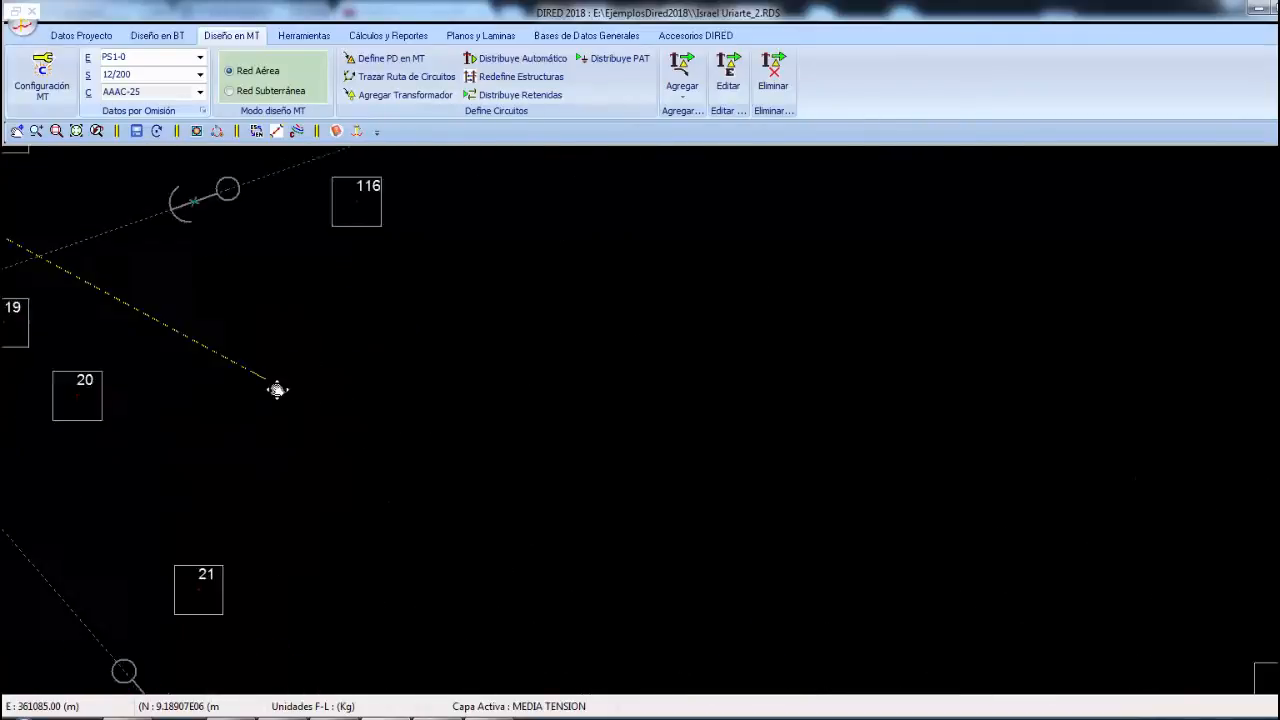
drag(277, 390, 536, 489)
drag(152, 314, 577, 471)
drag(498, 318, 610, 491)
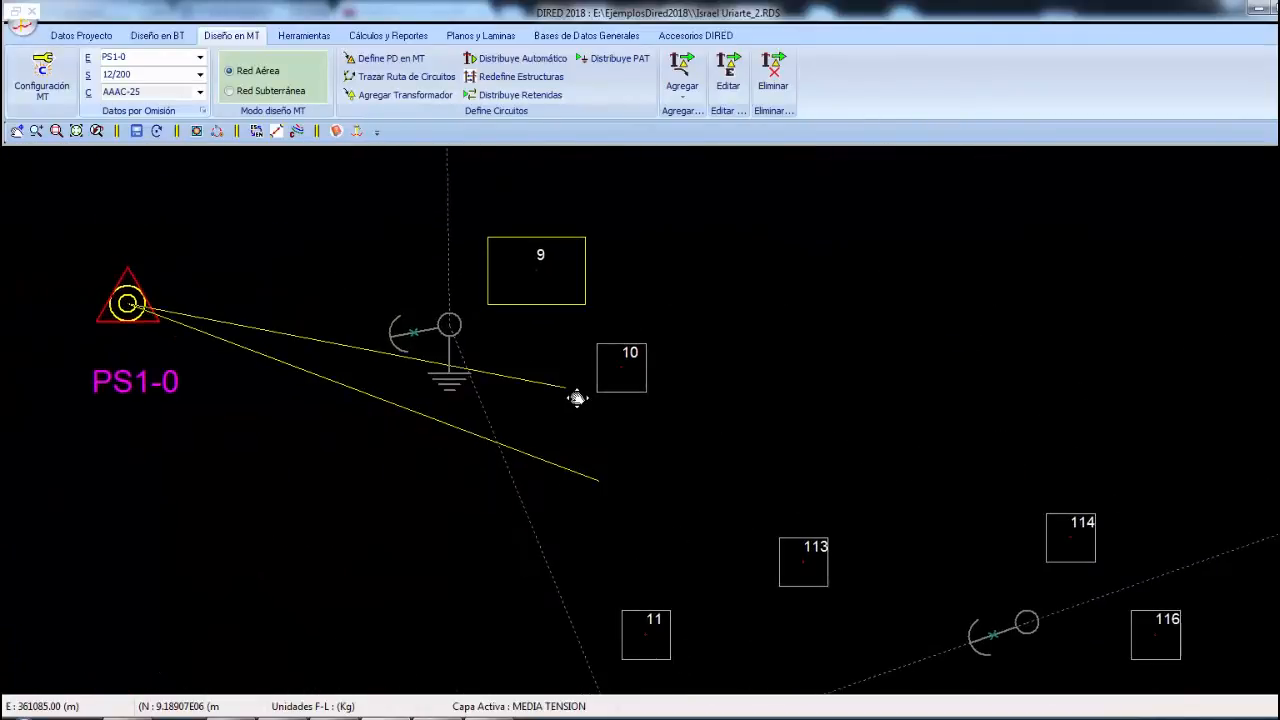
right_click(570, 396)
click(550, 396)
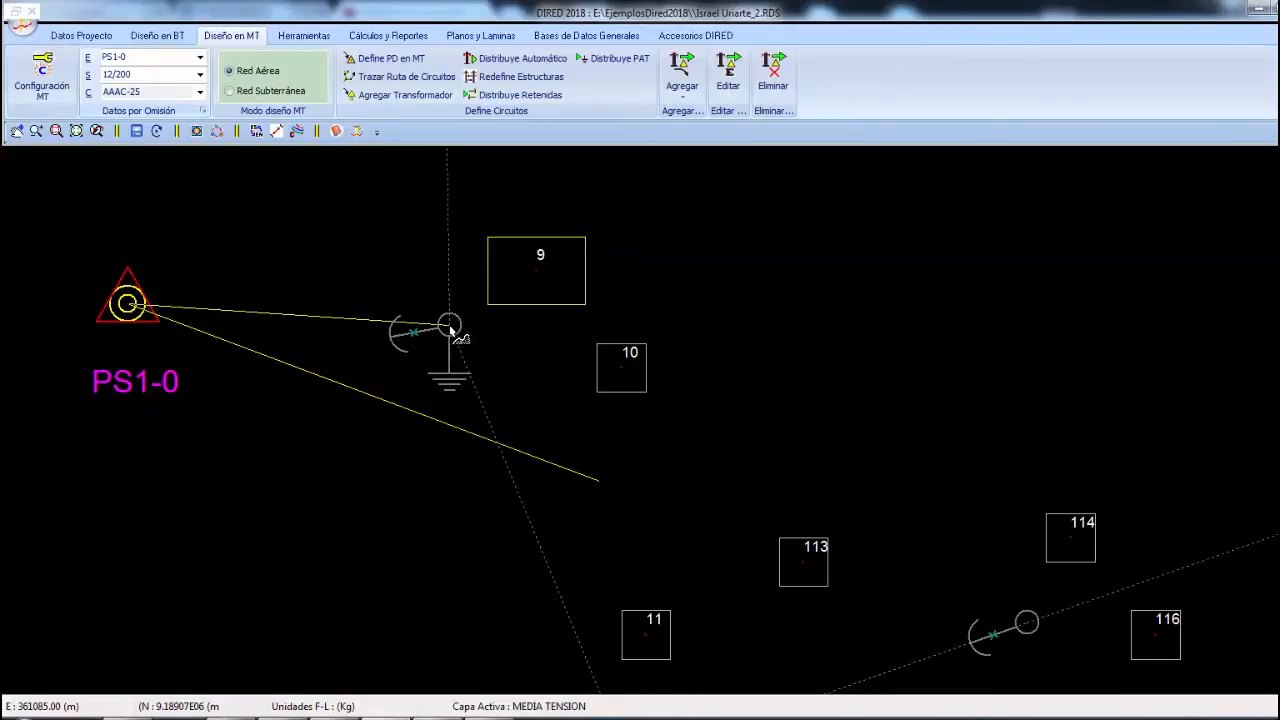
click(450, 323)
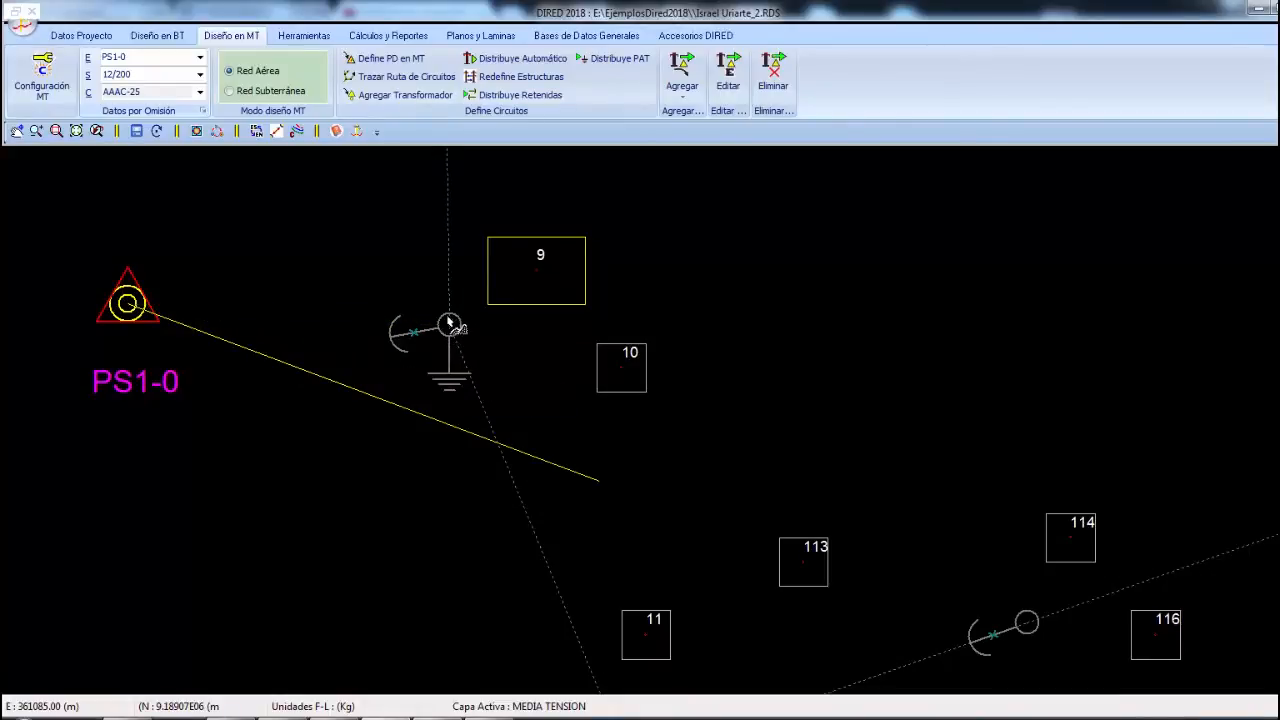
click(453, 334)
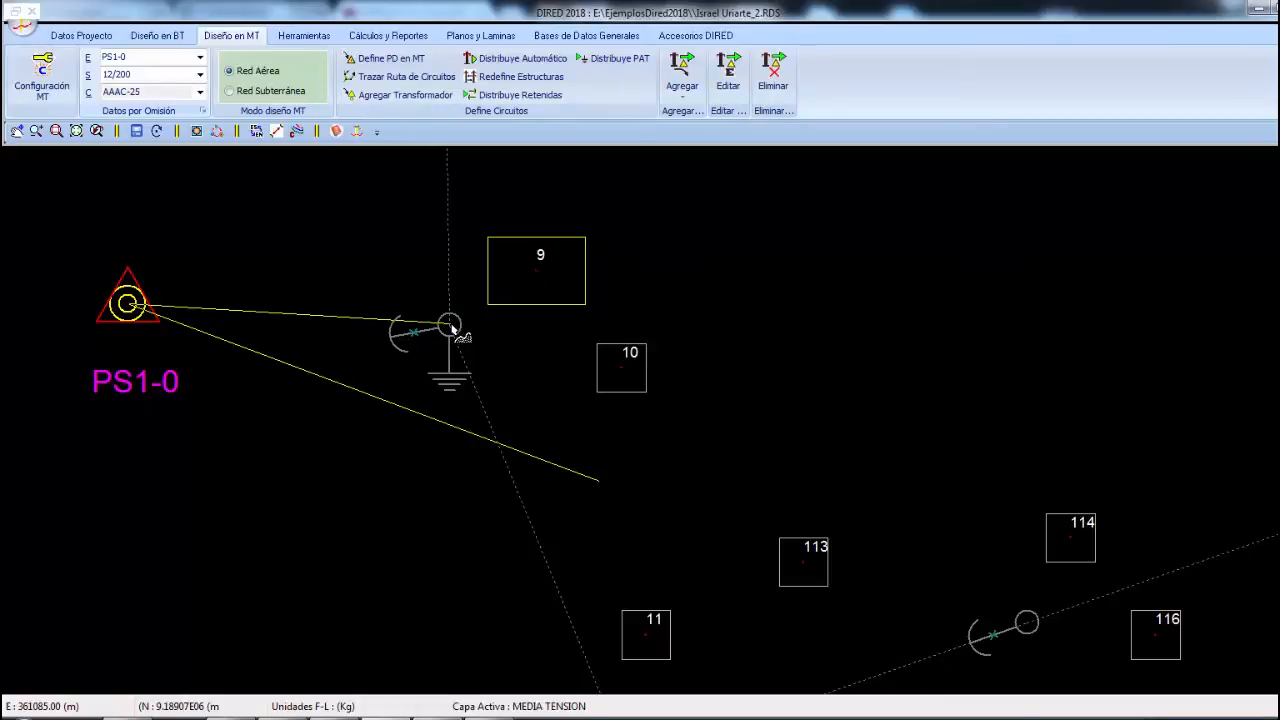
click(453, 334)
scroll(453, 334, down, 2)
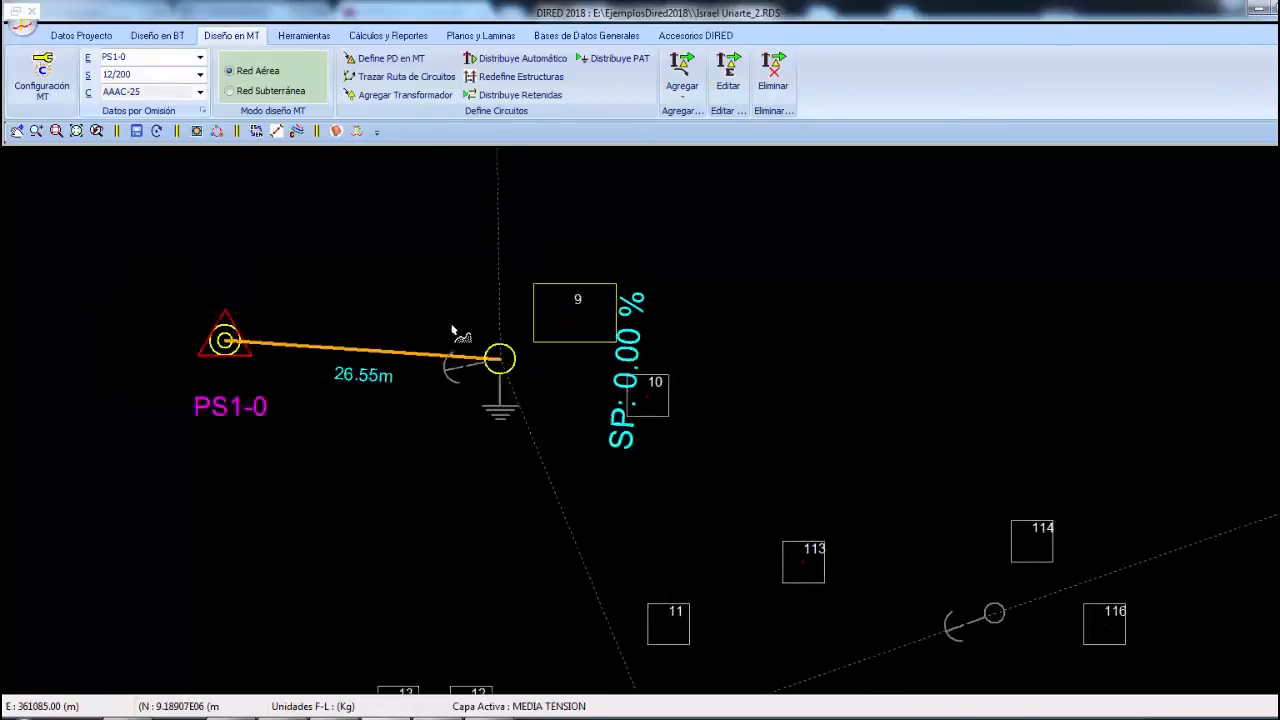
right_click(456, 316)
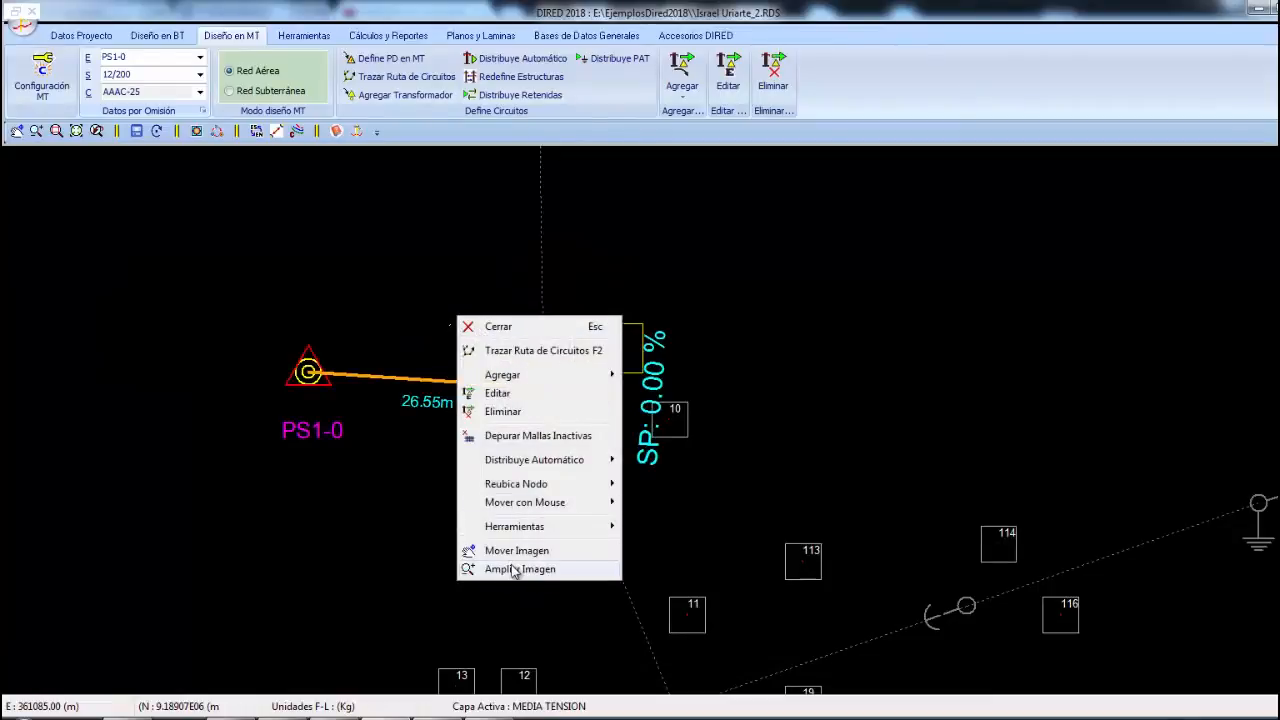
Trace the next span of the MT circuit route from the node beside lot 9 to the junction node south of lot 11
click(514, 567)
right_click(580, 548)
click(513, 585)
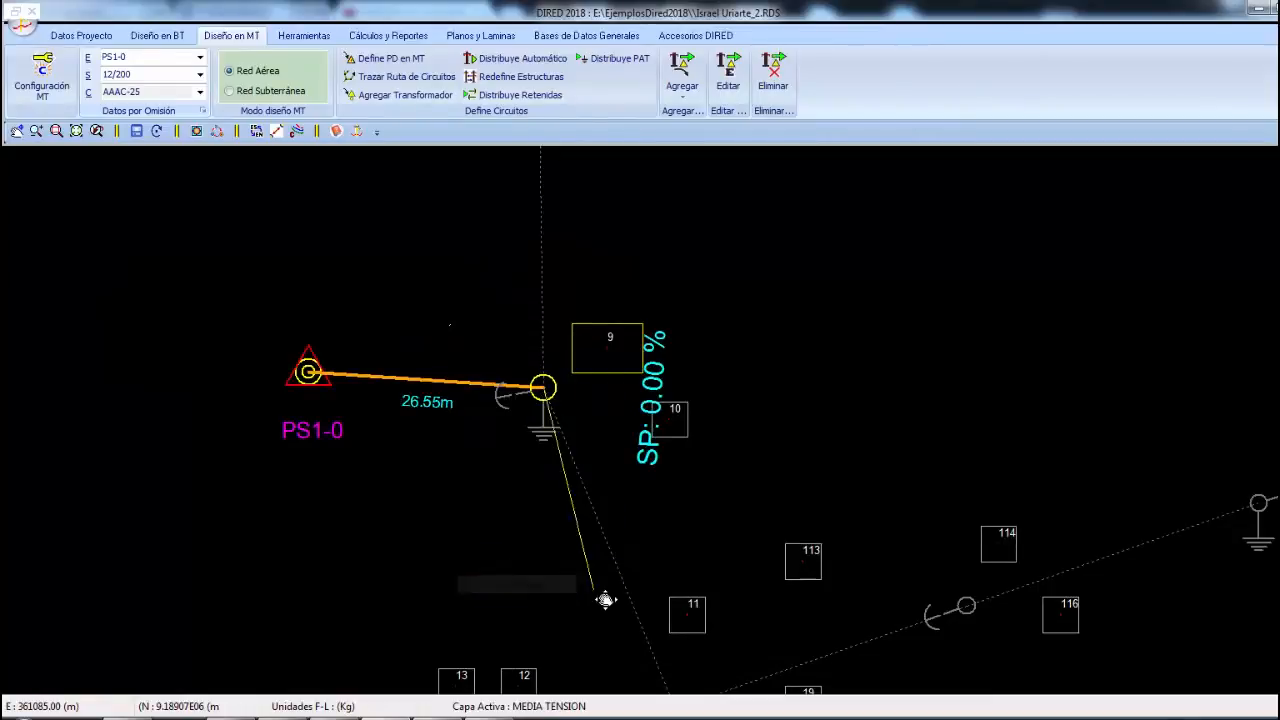
drag(606, 597, 423, 403)
right_click(508, 362)
click(474, 372)
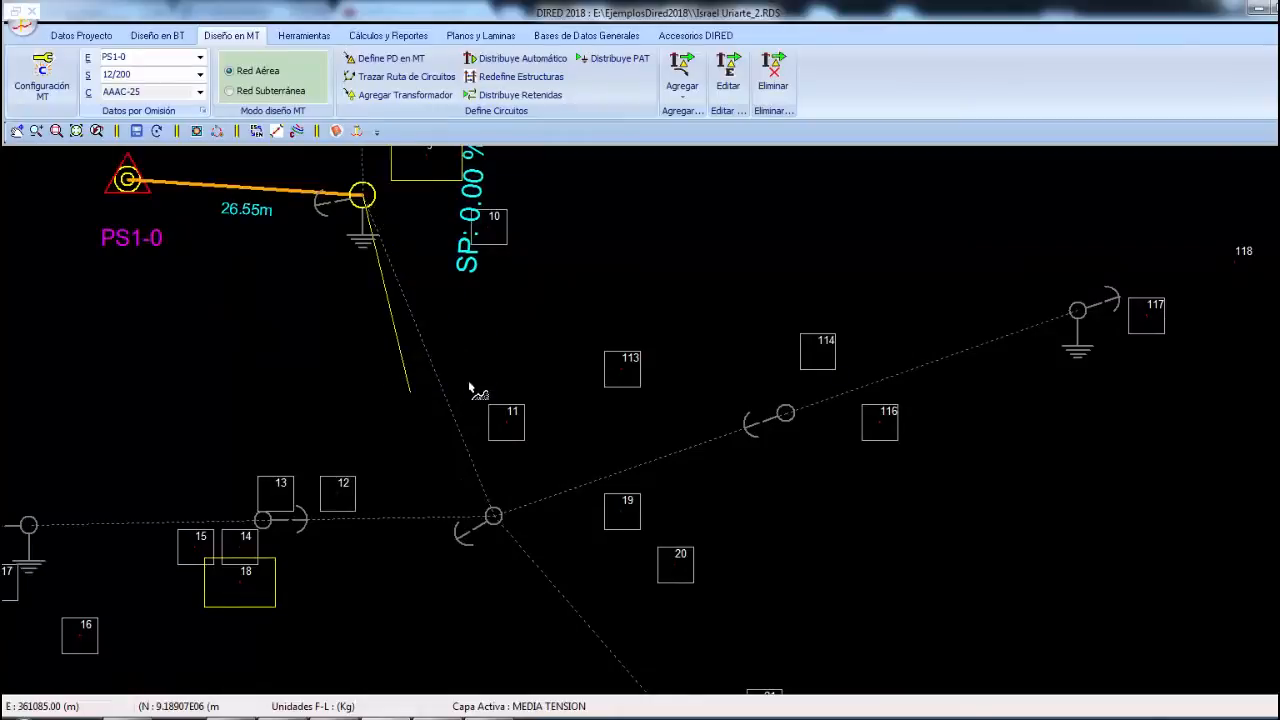
click(494, 517)
Continue the MT circuit route through the node near lot 21 to transformer SED-01 and finish tracing
right_click(563, 455)
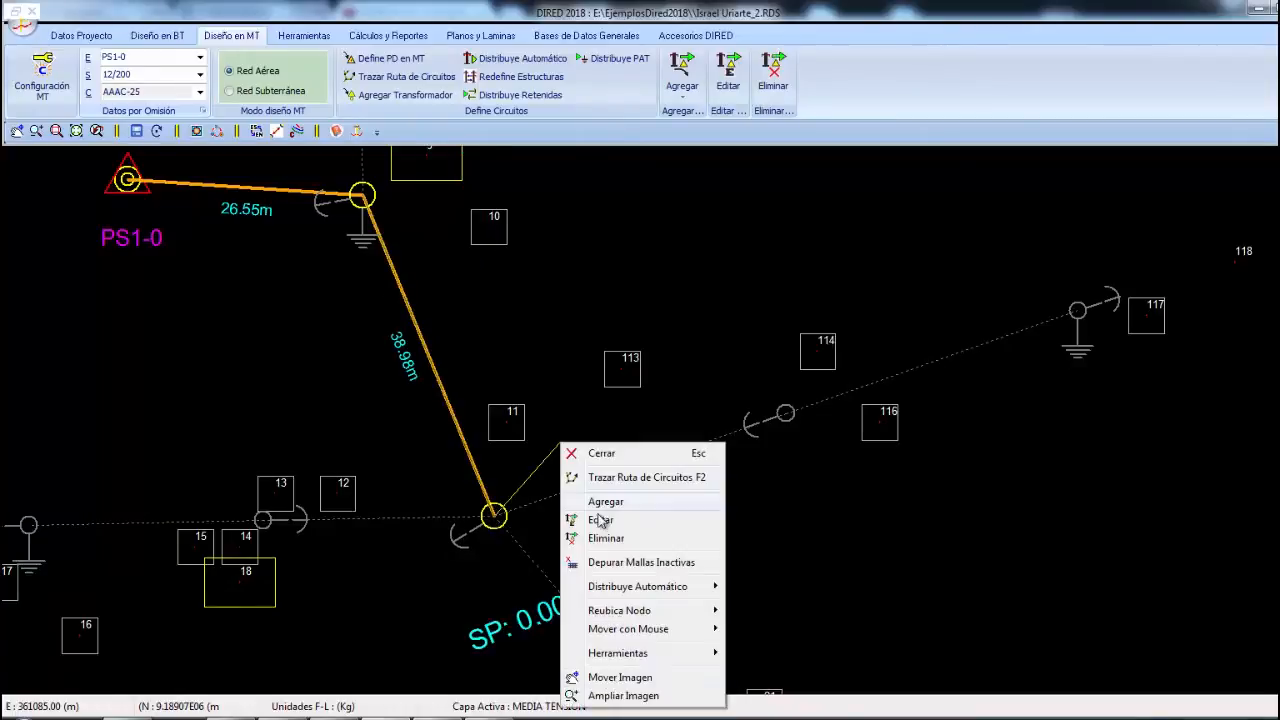
click(621, 680)
drag(672, 612, 434, 343)
right_click(447, 450)
click(507, 466)
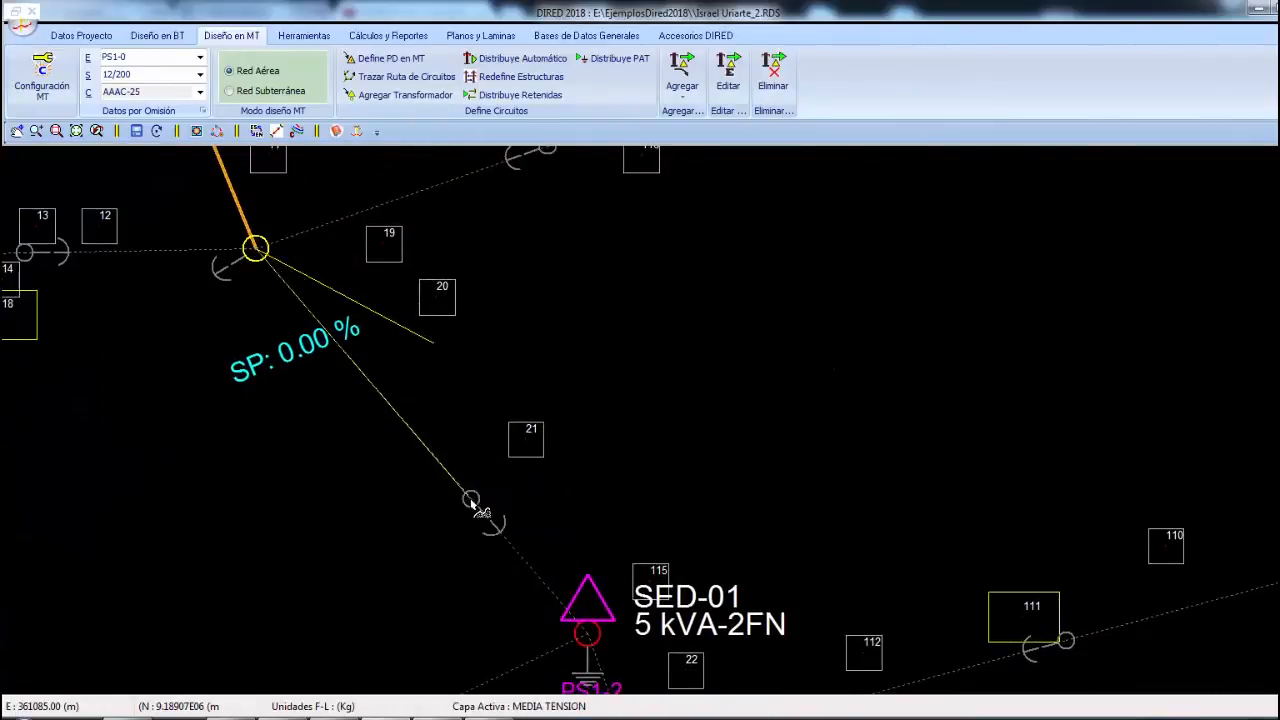
click(472, 501)
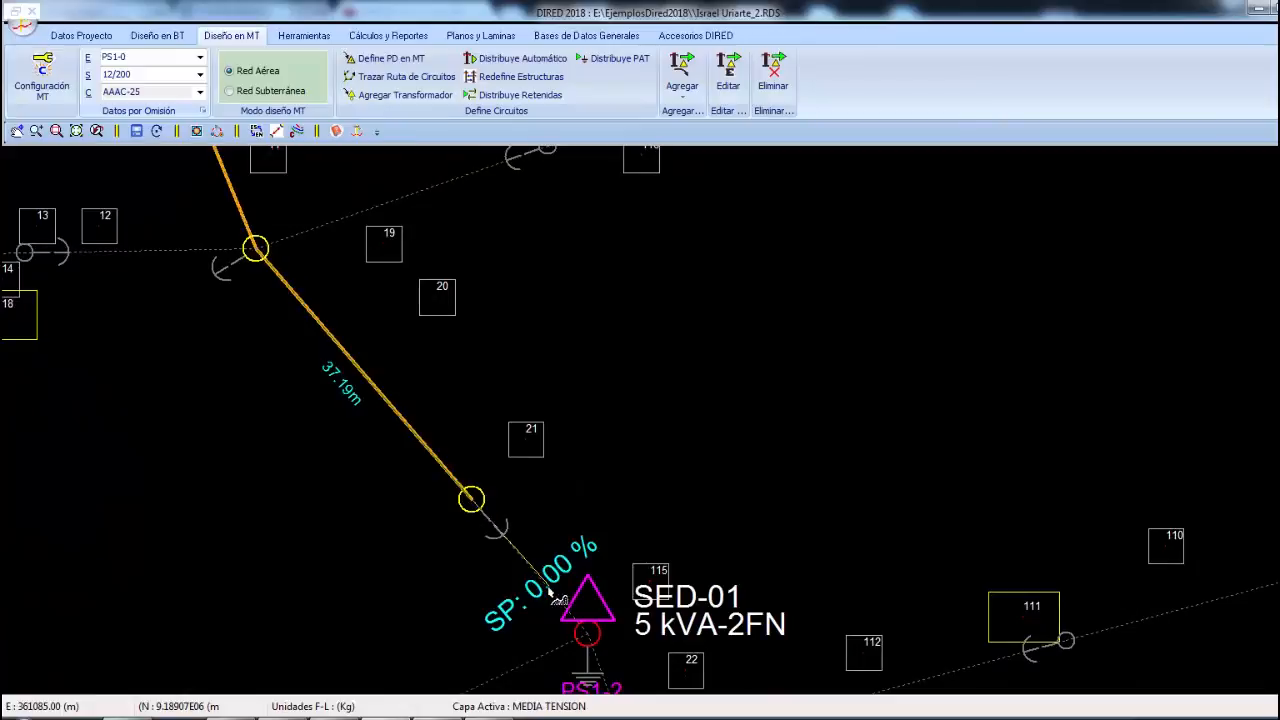
click(587, 635)
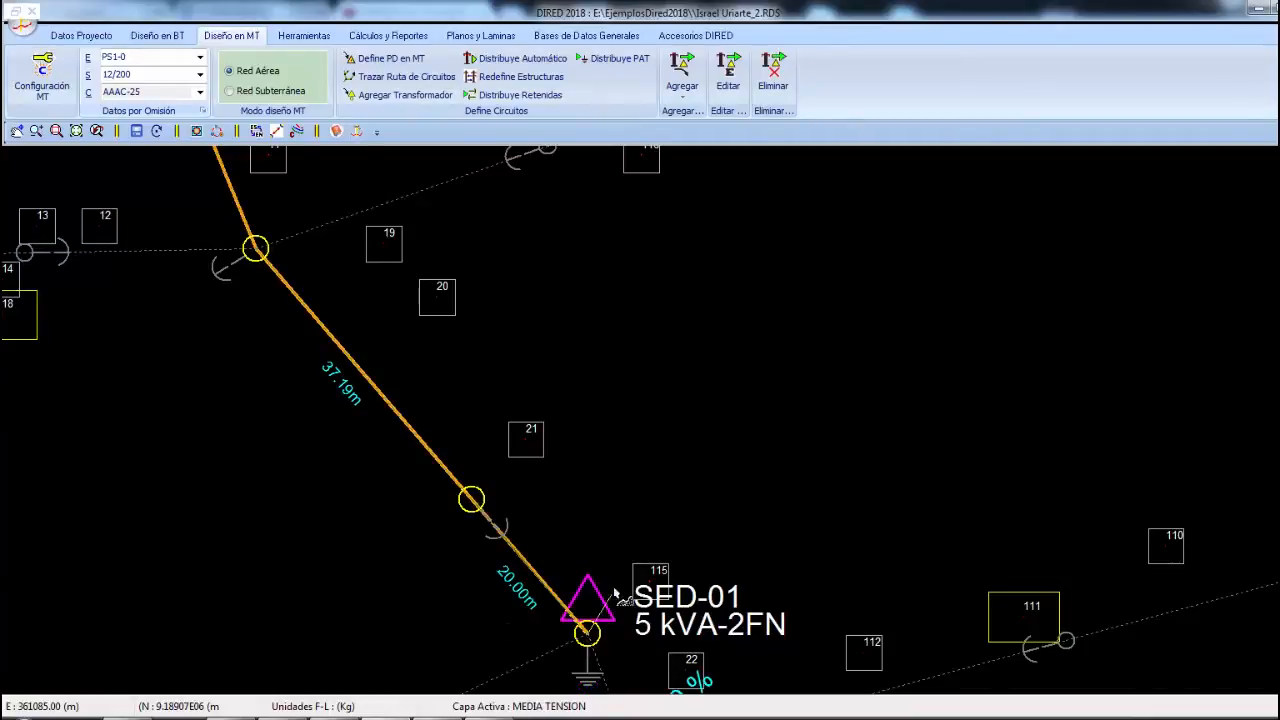
right_click(634, 447)
click(645, 452)
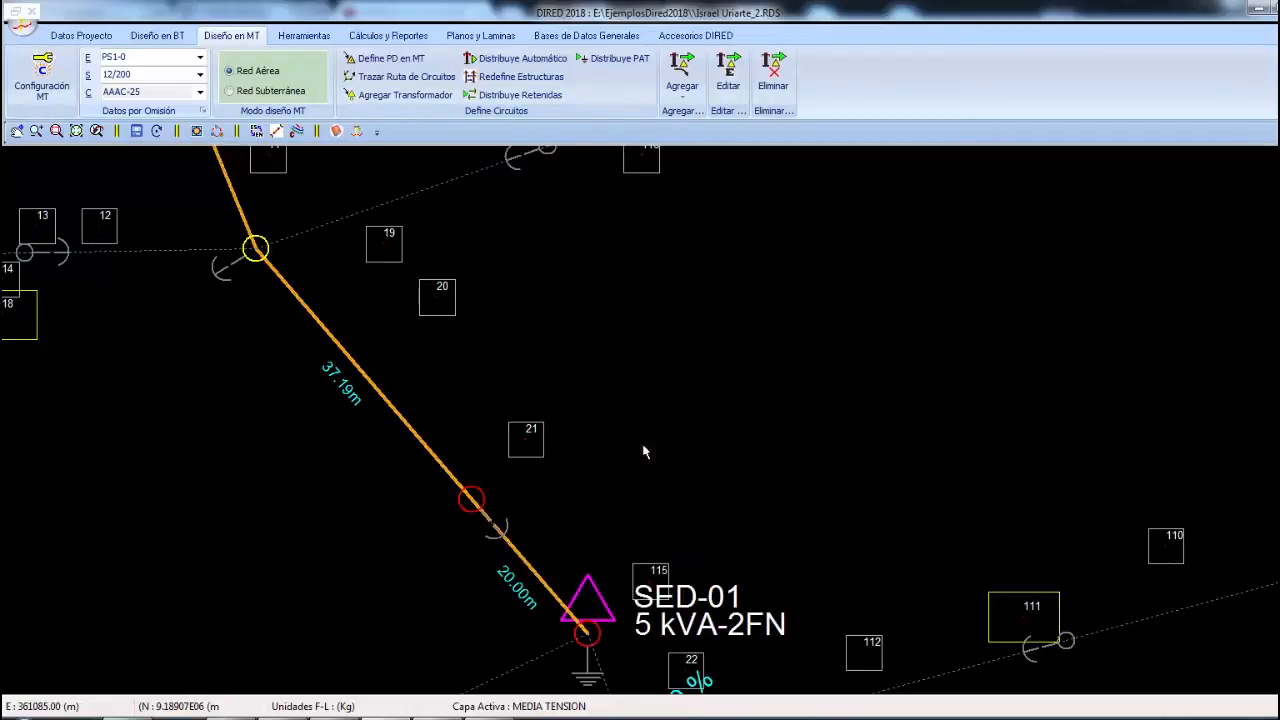
Examine the traced MT circuit from the feed point to SED-01, including the structures assigned at each node
scroll(644, 452, down, 2)
right_click(592, 345)
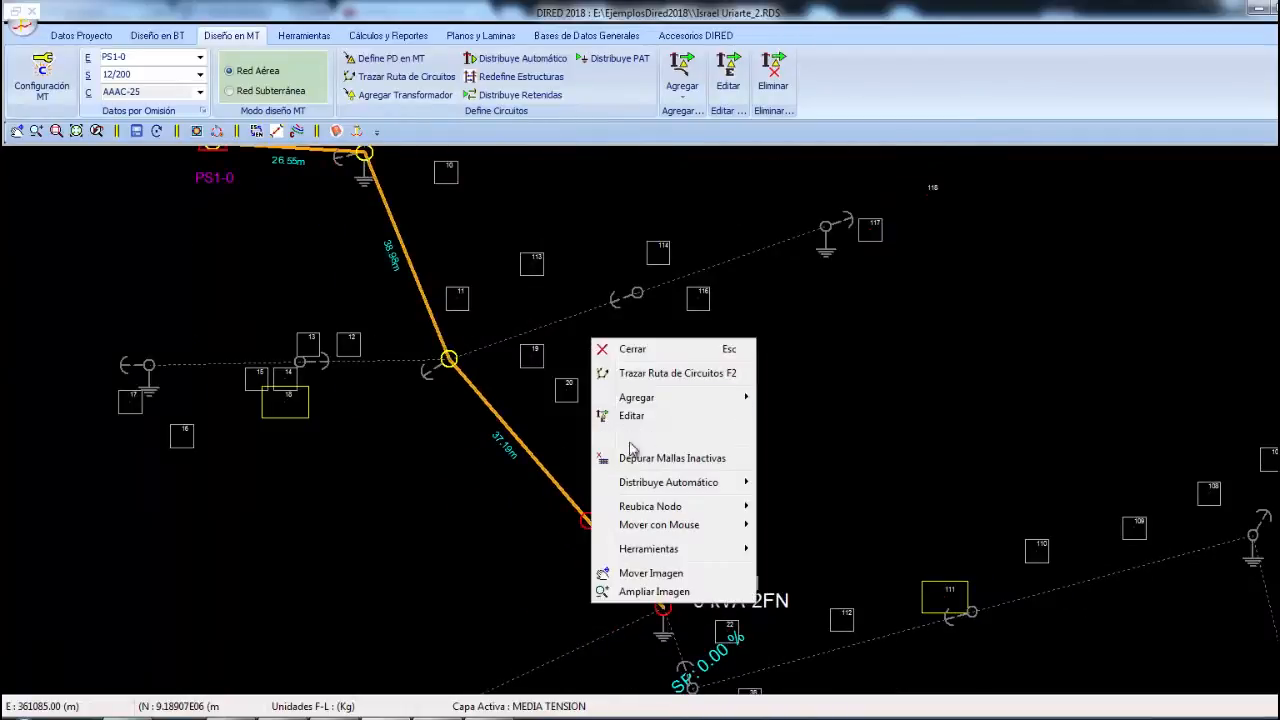
click(617, 570)
drag(557, 369, 594, 415)
scroll(594, 415, down, 3)
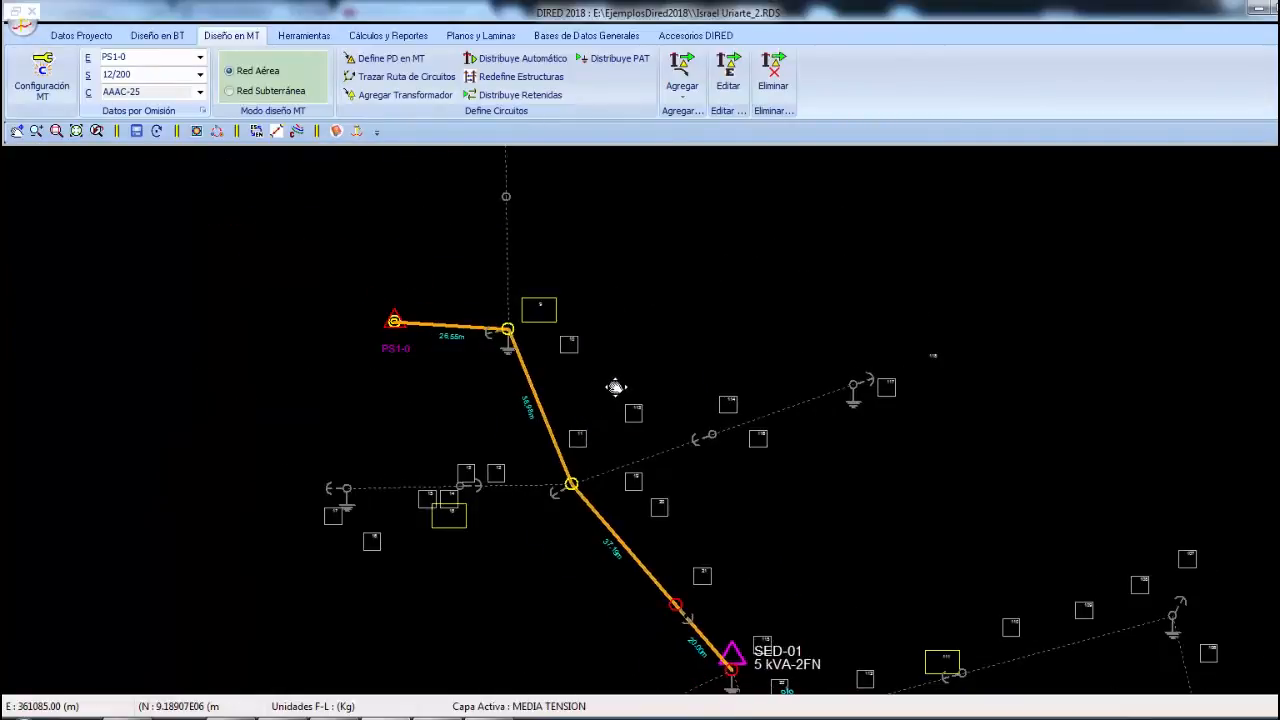
scroll(616, 383, down, 1)
drag(669, 459, 655, 394)
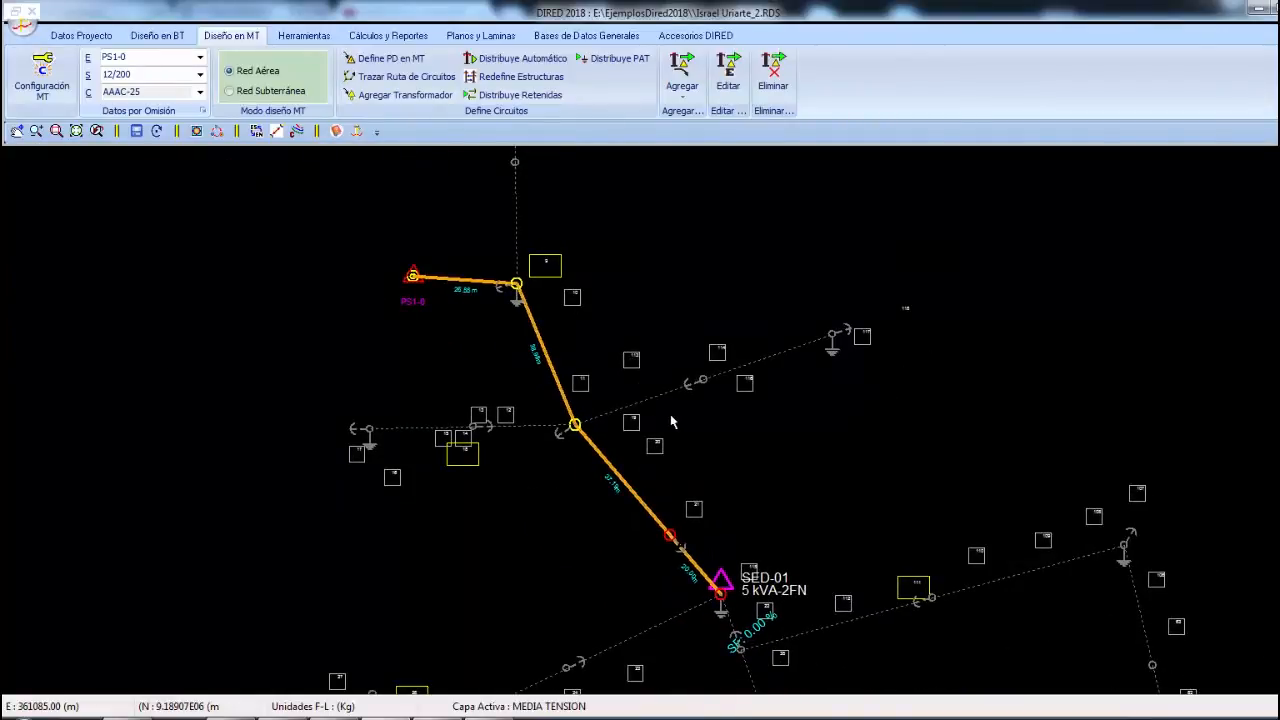
scroll(487, 325, up, 2)
right_click(375, 222)
click(415, 462)
scroll(406, 354, up, 2)
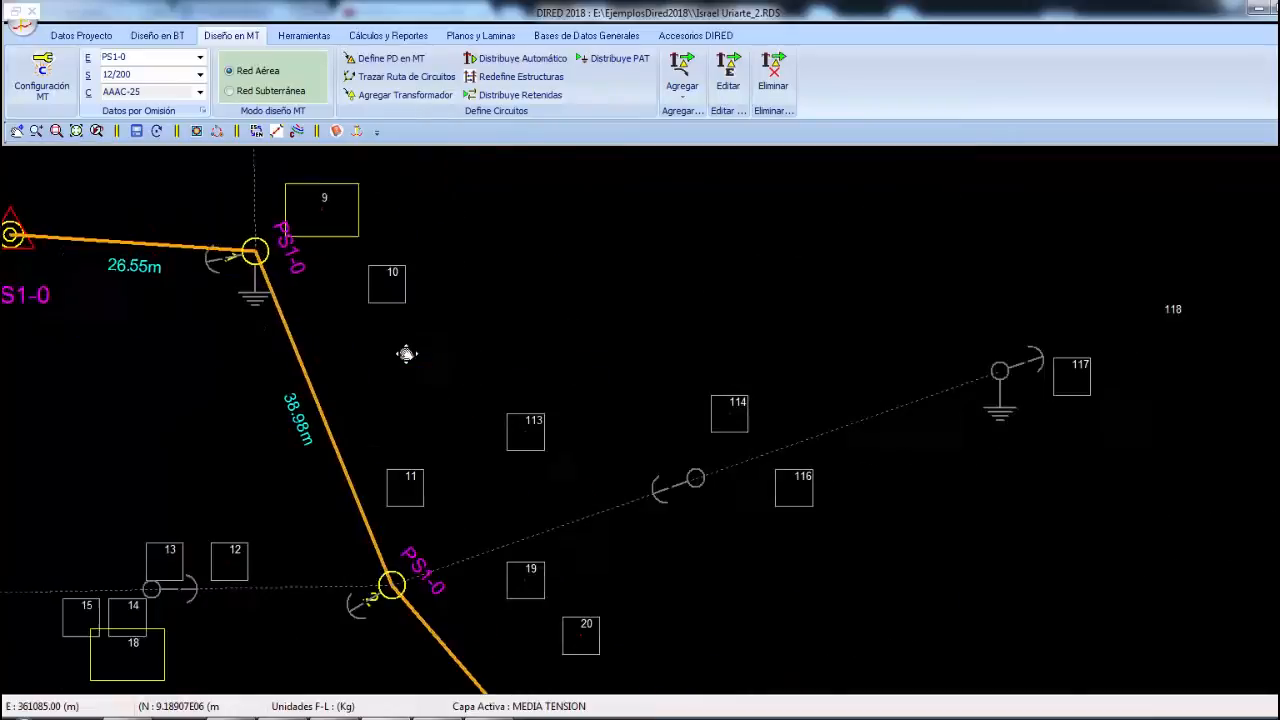
drag(406, 354, 458, 404)
drag(530, 502, 383, 252)
drag(677, 609, 601, 515)
scroll(601, 480, down, 1)
drag(557, 409, 609, 504)
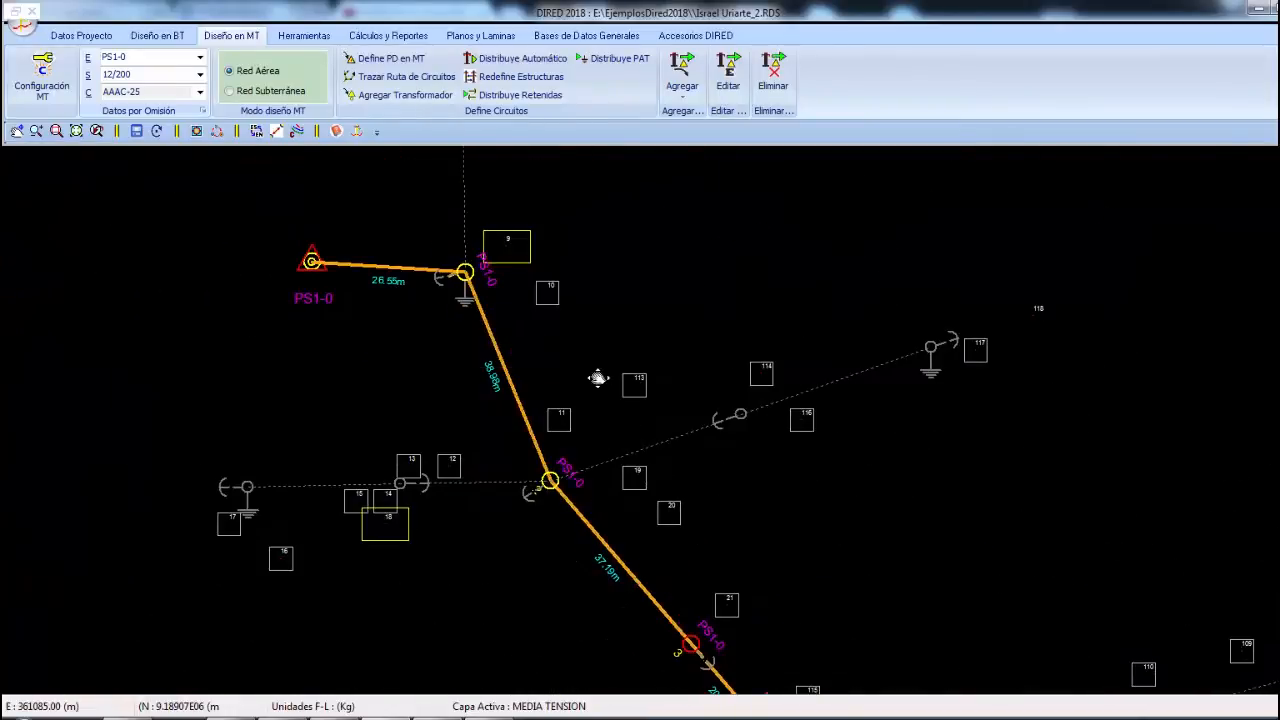
Set the main MT structure of support 01, beside lot 9, to PR3-0 and apply the change
right_click(463, 366)
click(543, 380)
click(465, 272)
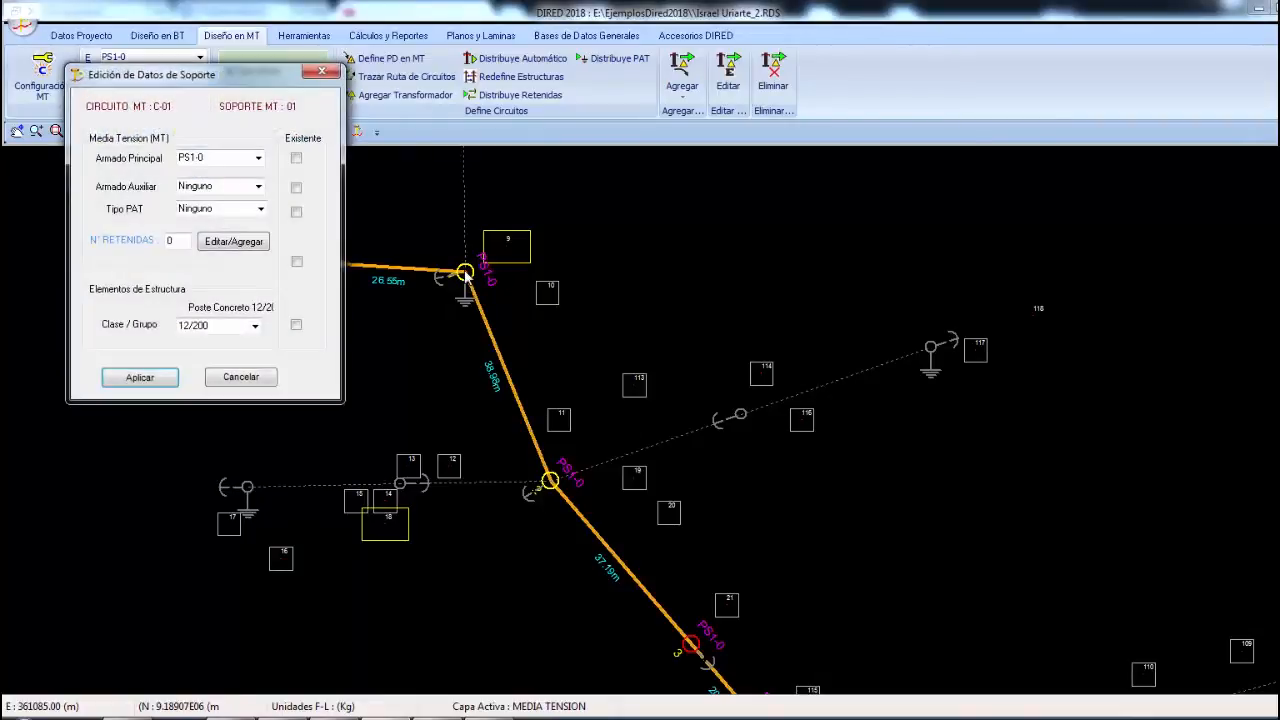
click(257, 161)
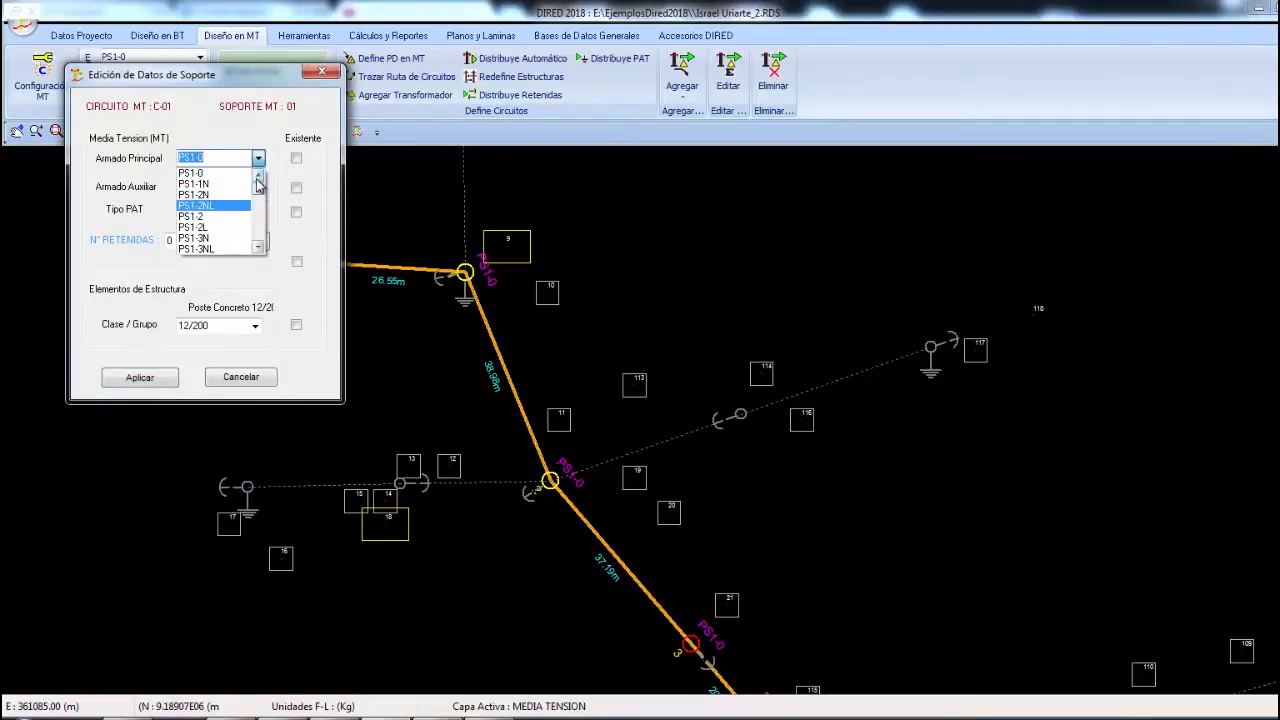
text(pr)
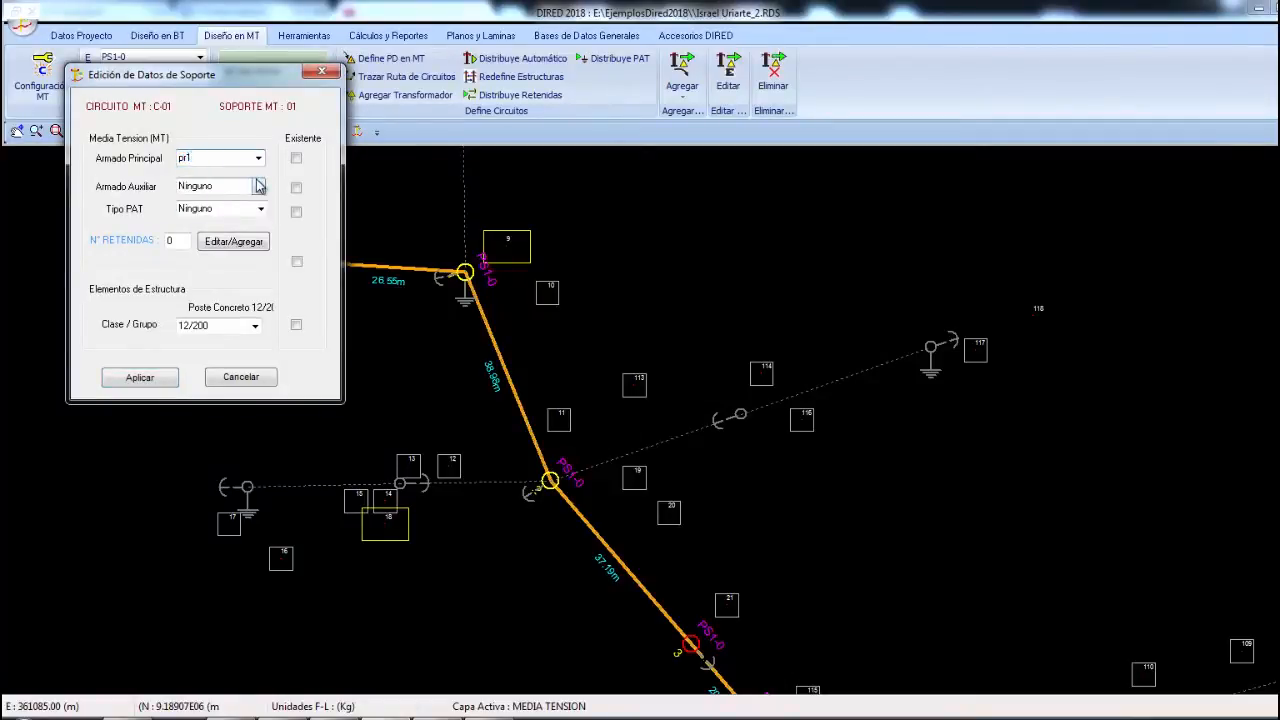
click(140, 377)
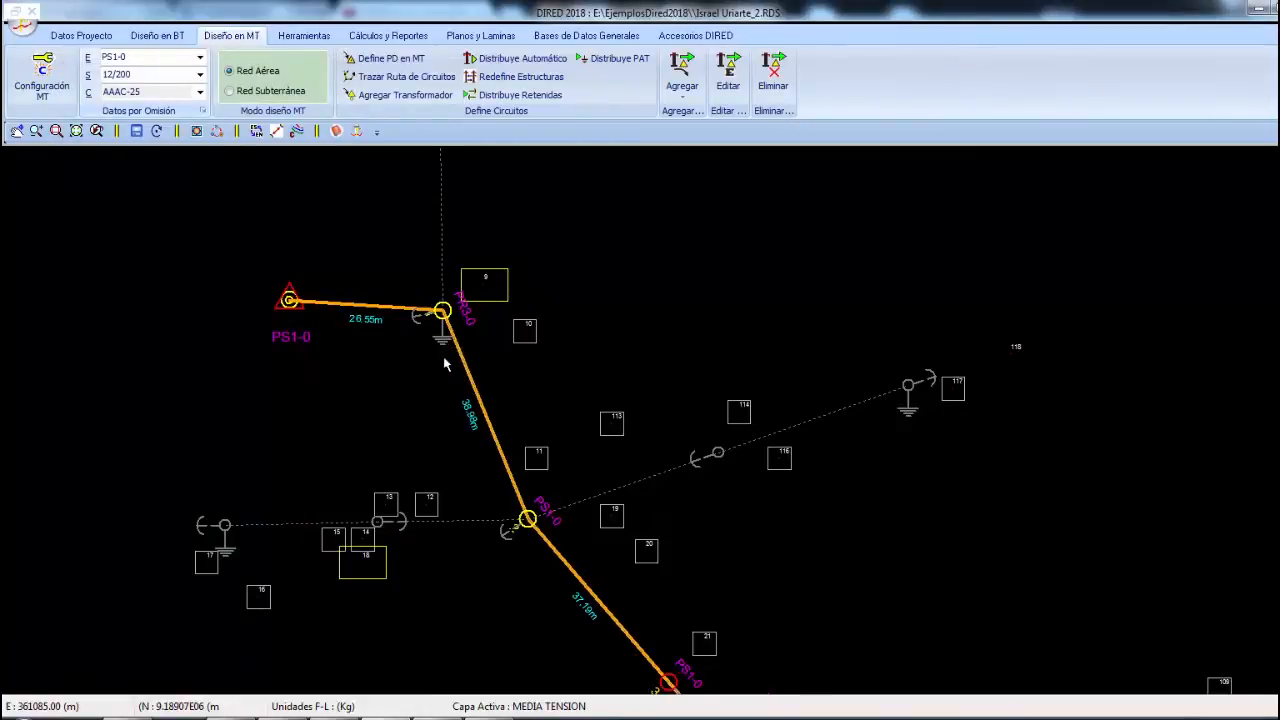
Set the main MT structure of support 03, near lot 21, to TS-0 and apply the change
right_click(466, 321)
scroll(790, 662, up, 2)
middle_drag(790, 662, 643, 407)
click(447, 433)
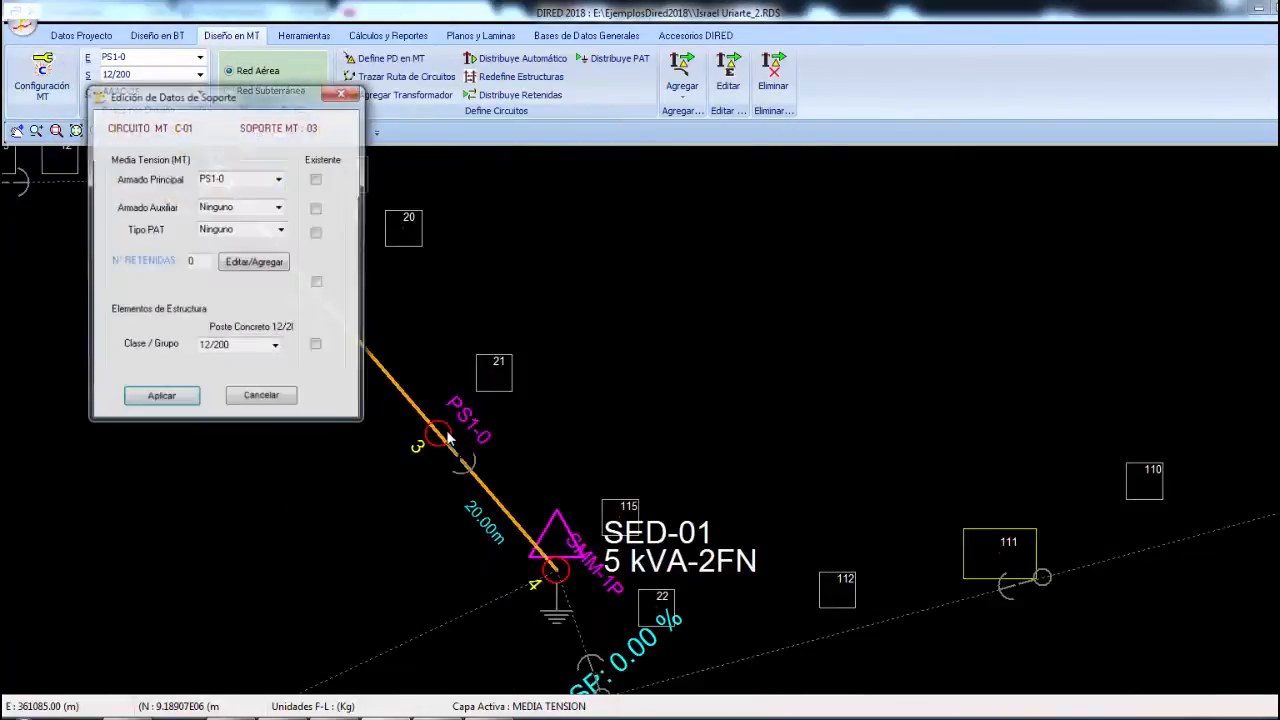
click(267, 178)
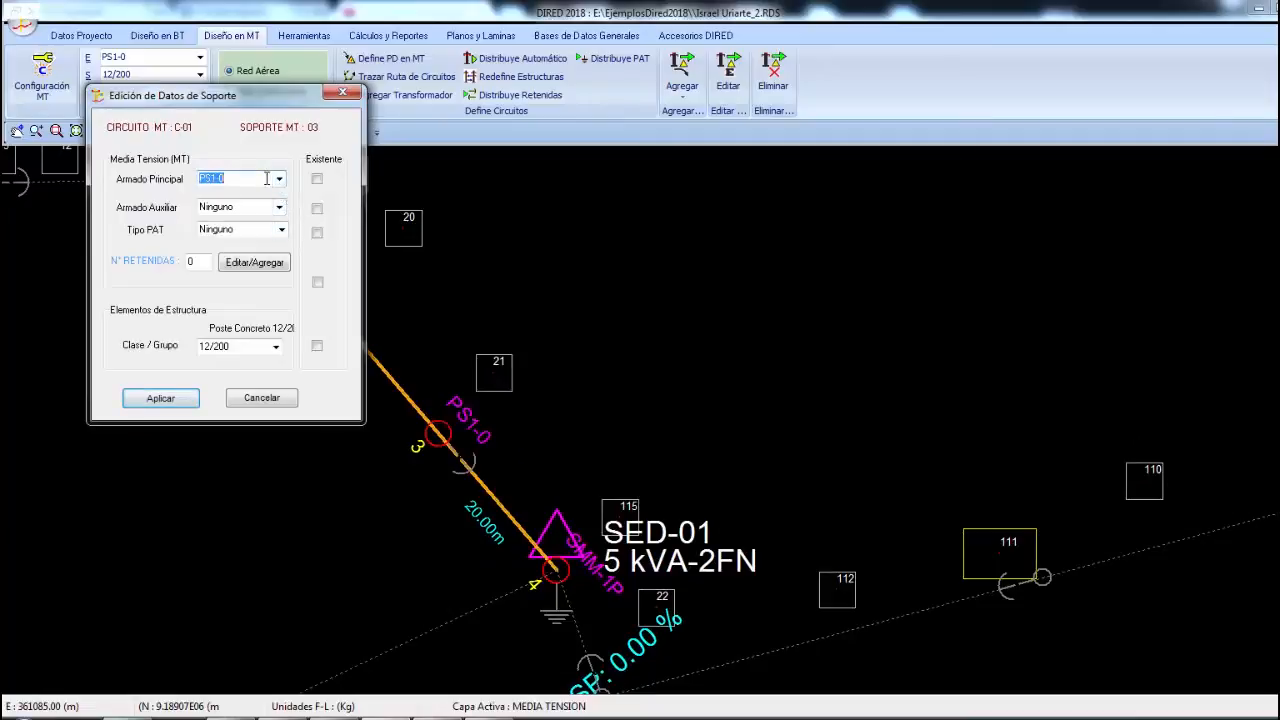
text(ts)
click(176, 398)
scroll(445, 407, down, 2)
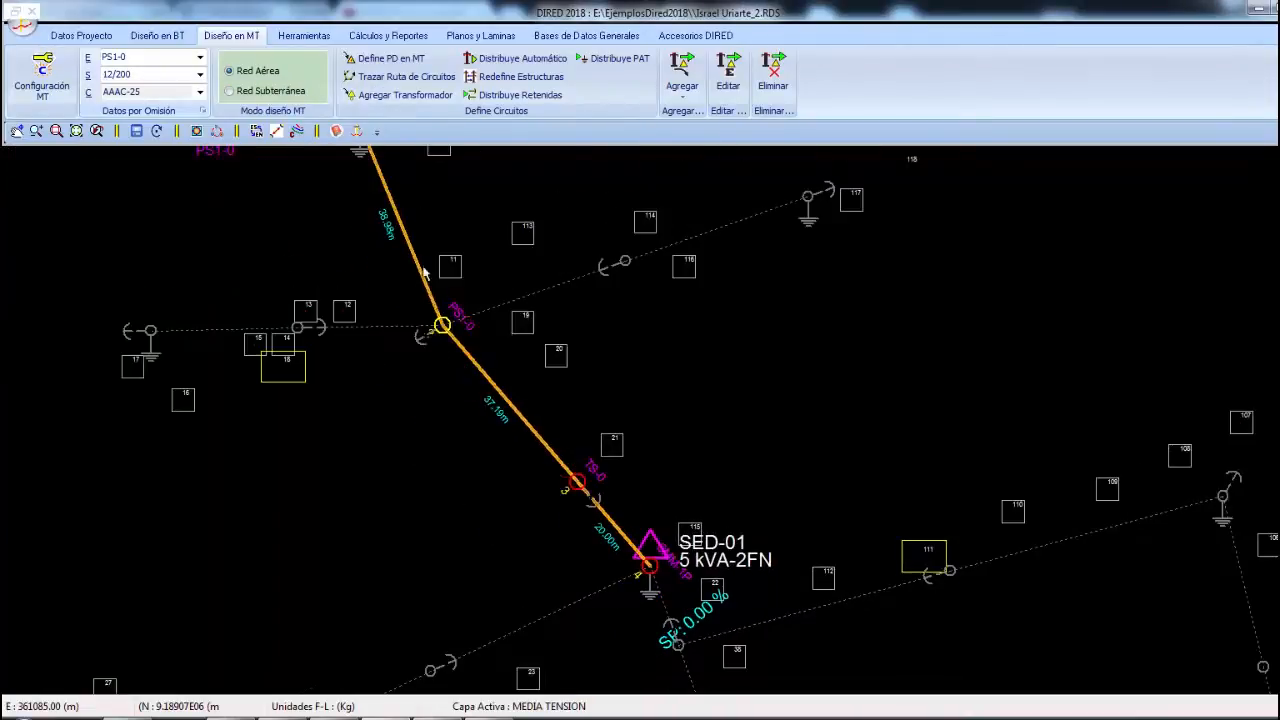
Examine the MT circuit from the feed point to SED-01 to check the structure assigned to each support
middle_drag(426, 274, 520, 537)
scroll(510, 428, up, 4)
middle_drag(510, 428, 503, 418)
scroll(503, 418, down, 2)
middle_drag(530, 464, 549, 377)
scroll(445, 293, down, 1)
middle_drag(445, 293, 507, 323)
right_click(507, 323)
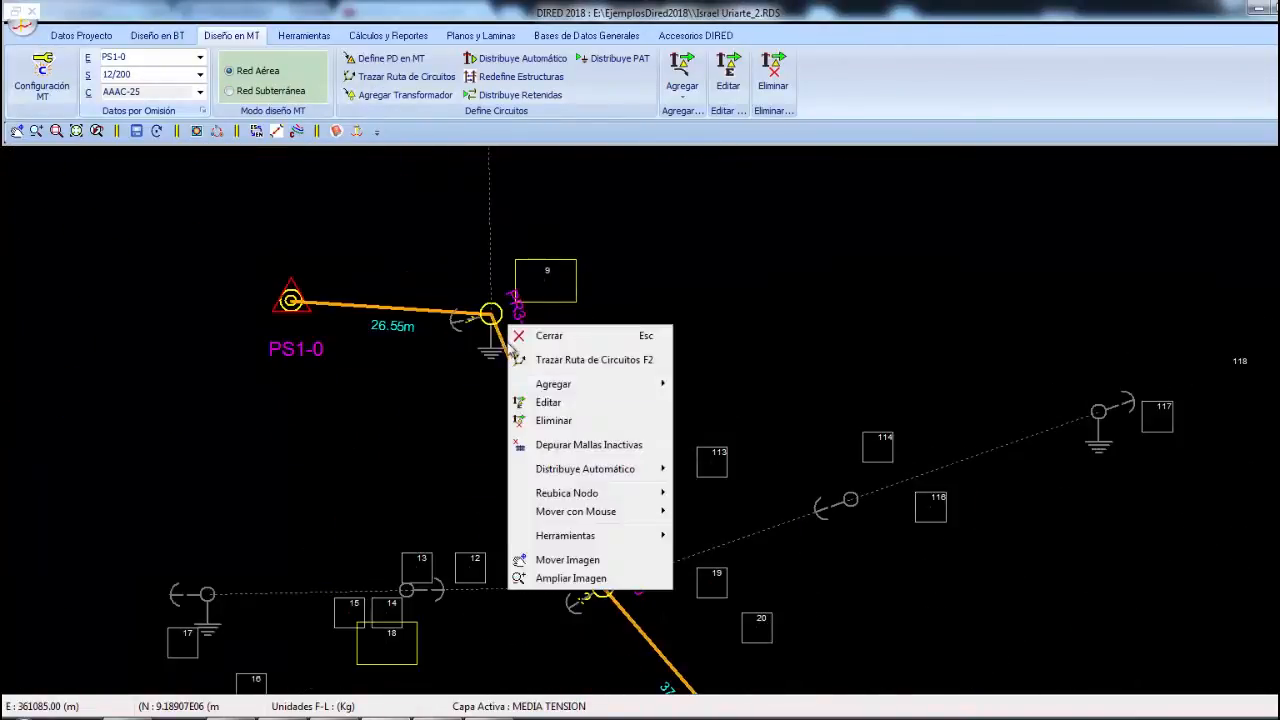
middle_drag(700, 640, 357, 328)
scroll(498, 516, up, 2)
mouse_move(498, 516)
middle_down()
mouse_move(323, 452)
mouse_move(491, 534)
middle_up()
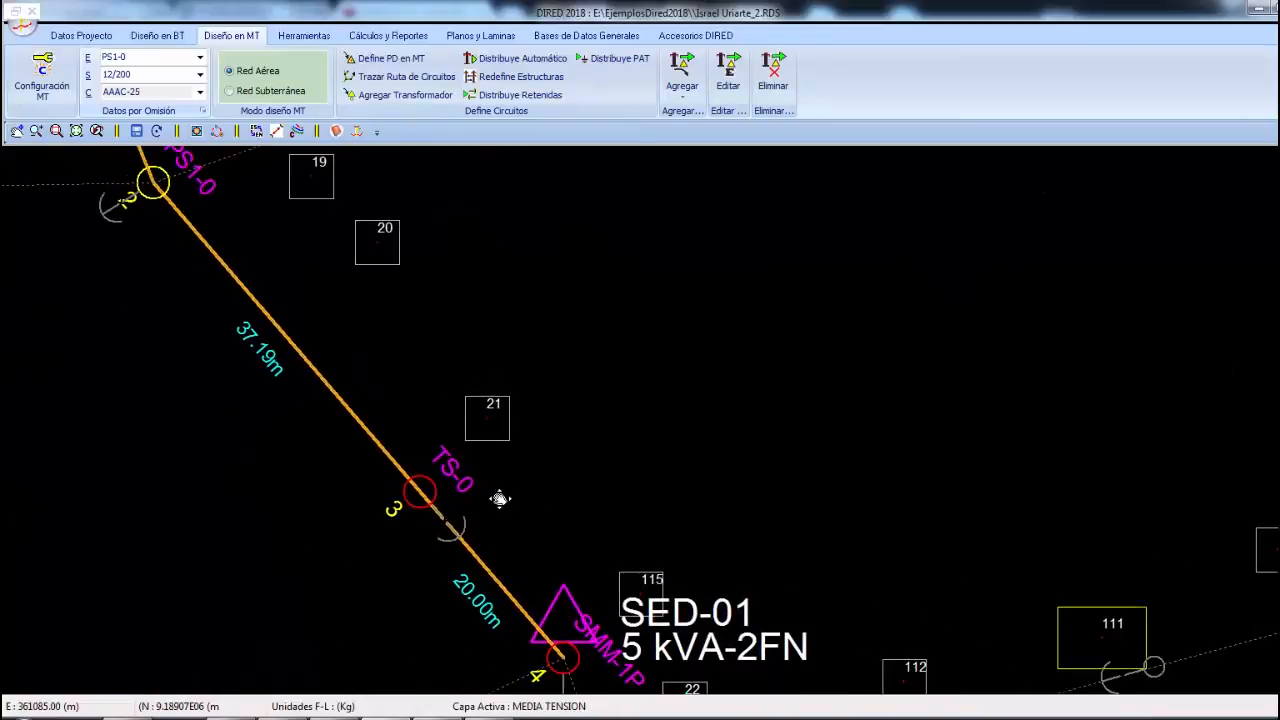
scroll(495, 497, down, 1)
scroll(494, 497, down, 1)
middle_drag(440, 317, 523, 420)
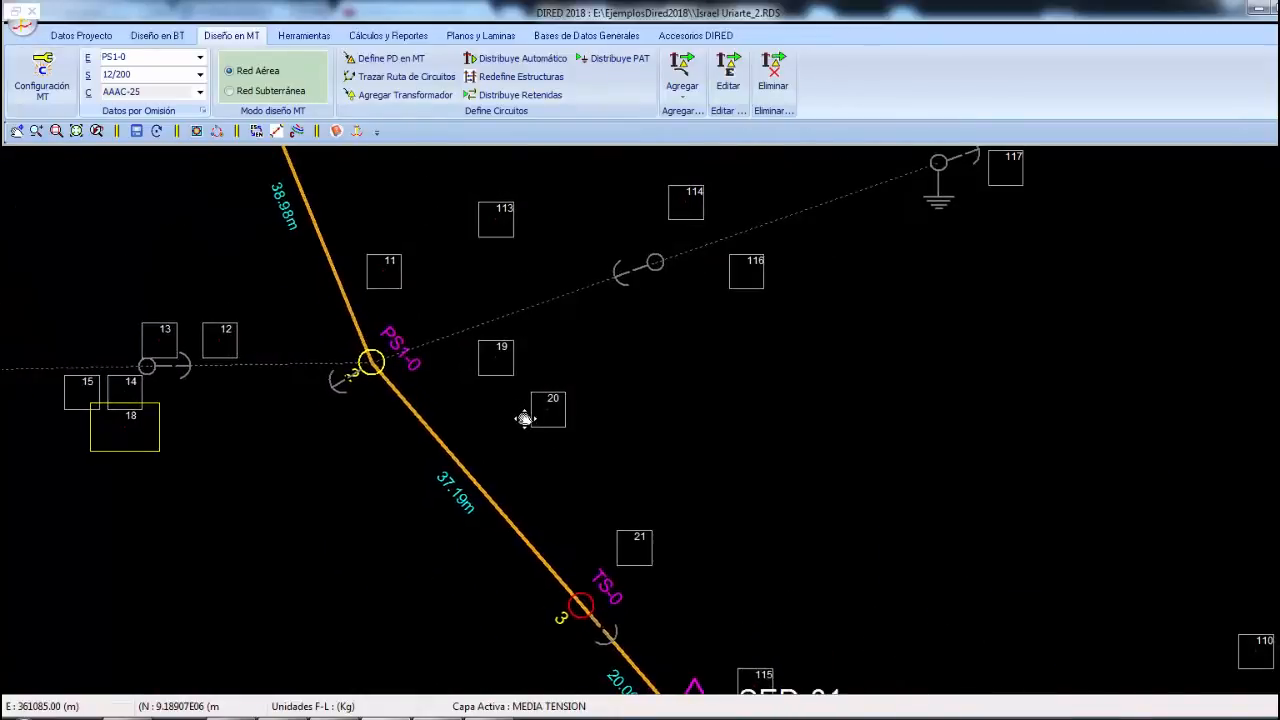
scroll(523, 418, down, 2)
right_click(517, 298)
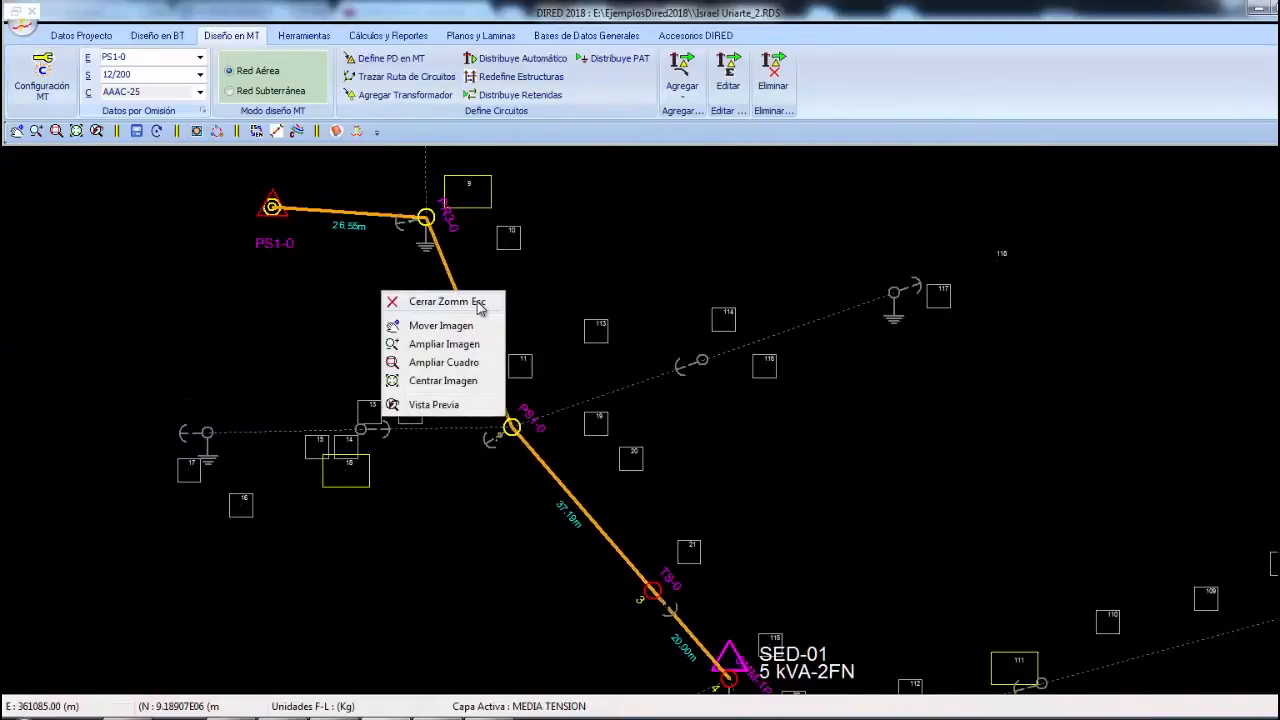
click(485, 304)
scroll(555, 374, down, 1)
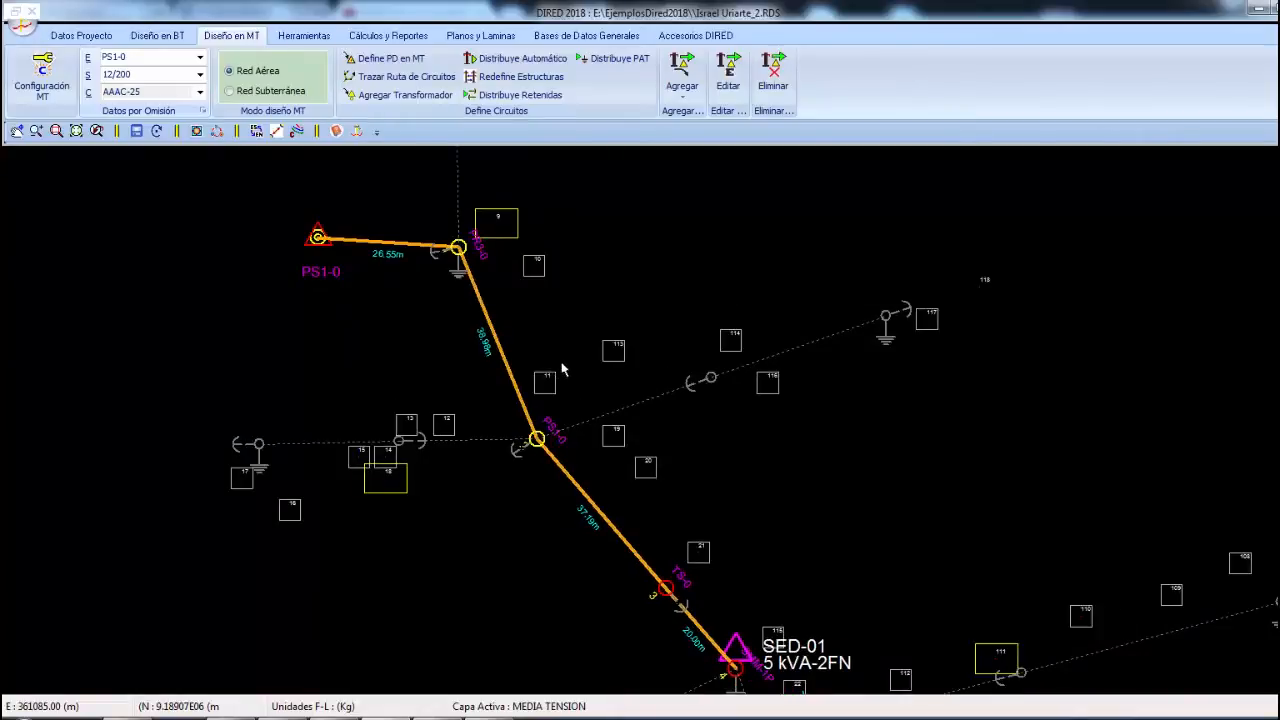
scroll(562, 370, down, 1)
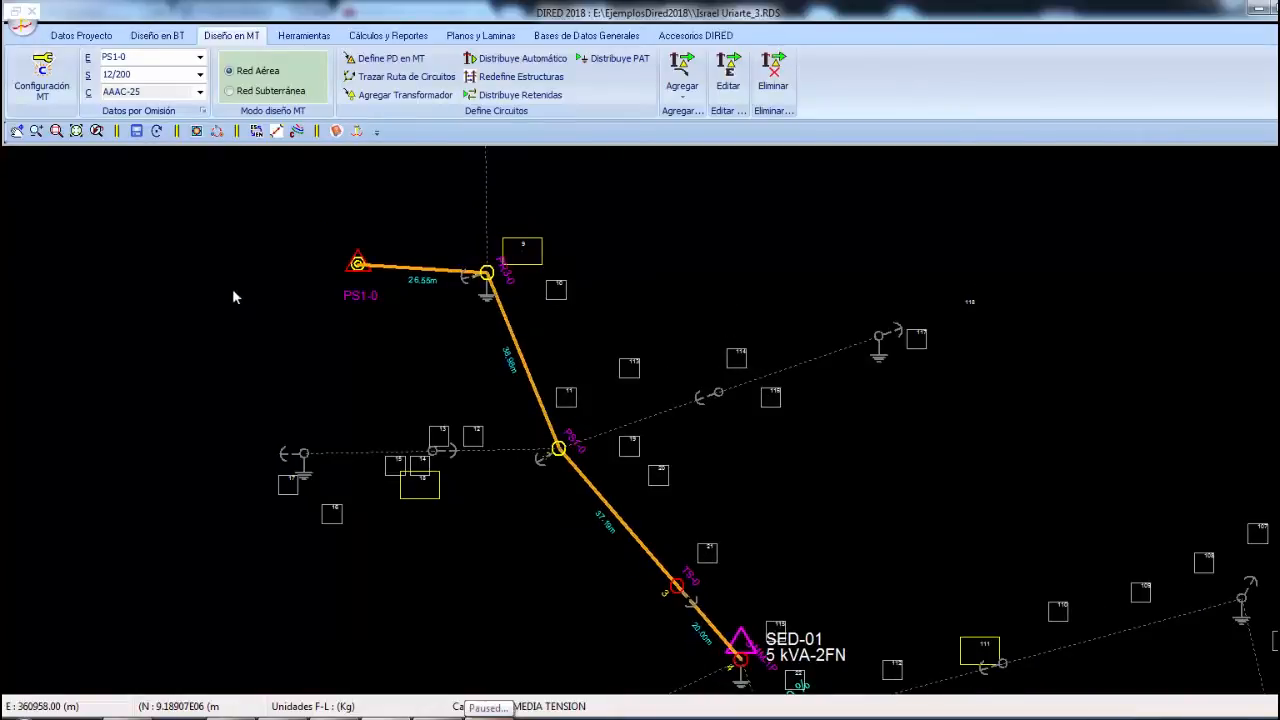
double_click(358, 264)
click(338, 560)
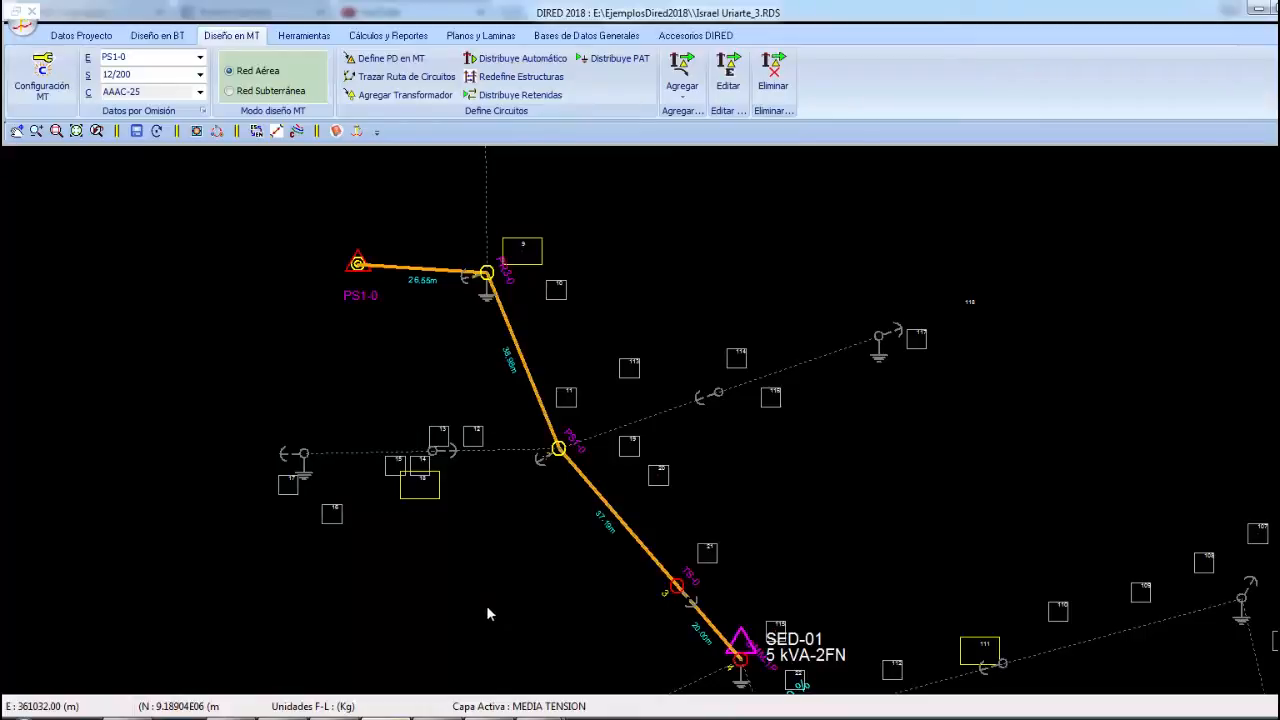
Close the current project and open Ciudadela25b.RDS from the EjemplosDired2018 folder
click(28, 30)
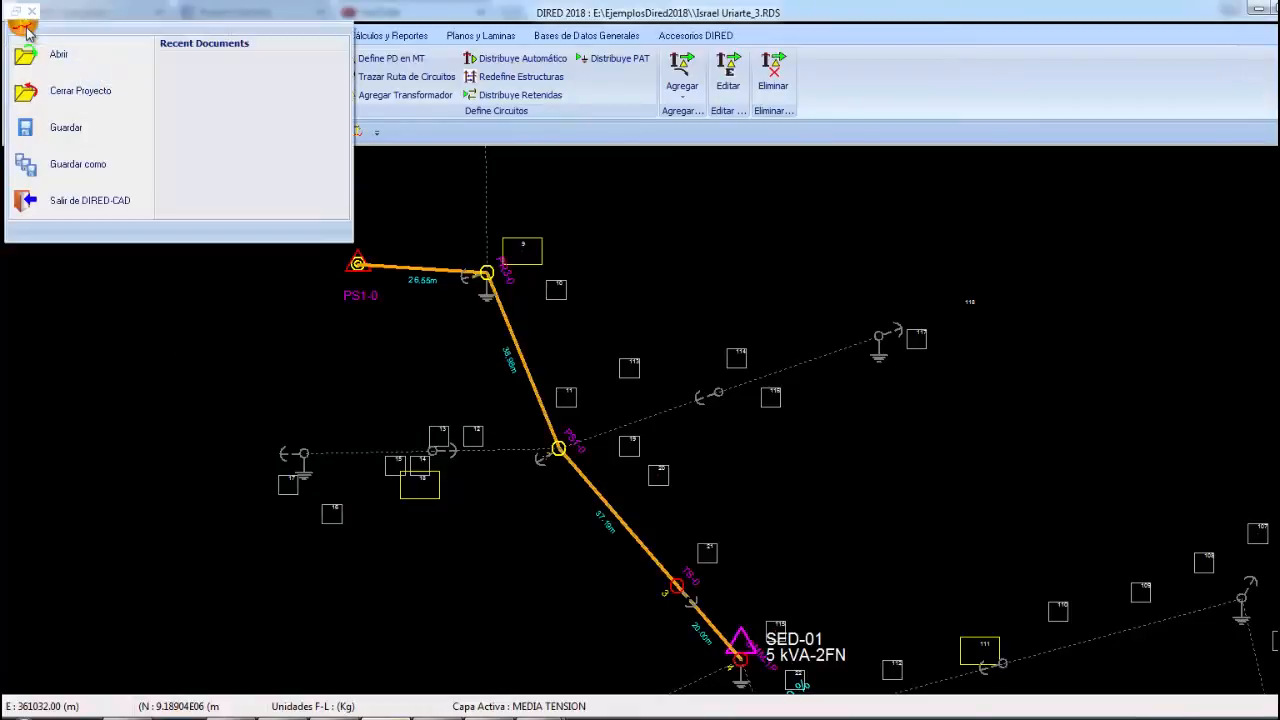
click(80, 90)
click(657, 388)
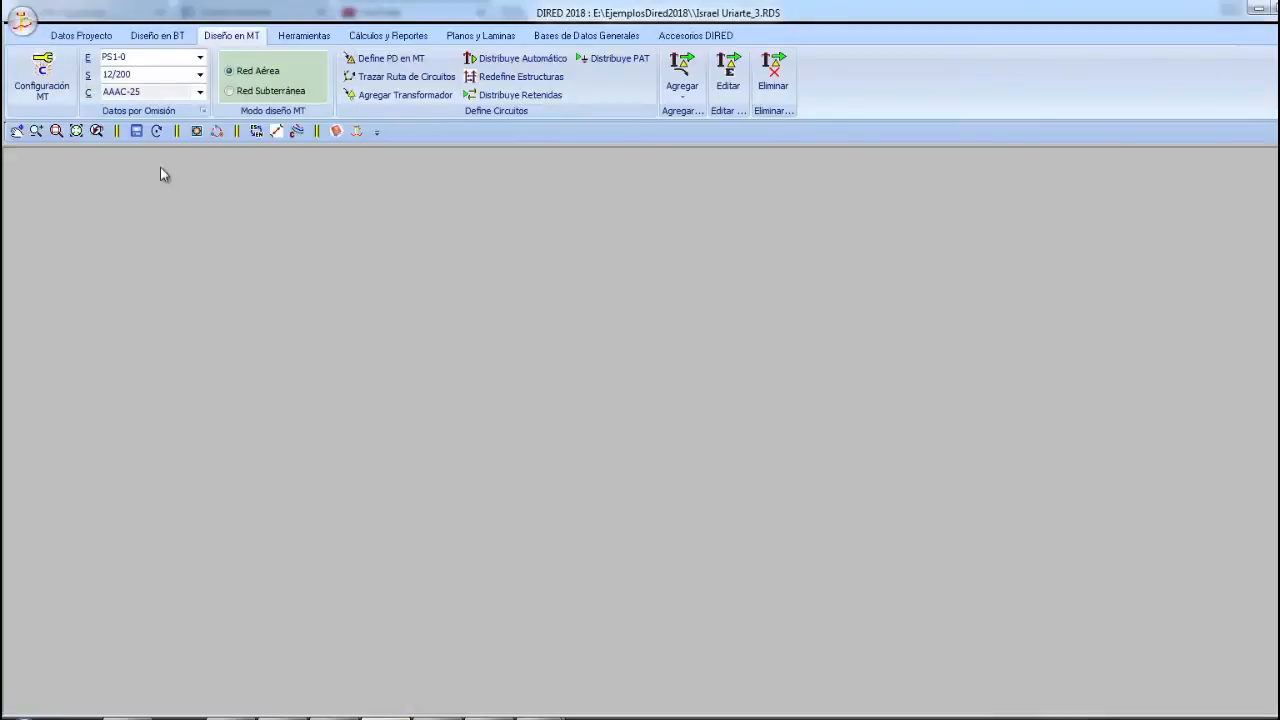
click(21, 24)
click(57, 56)
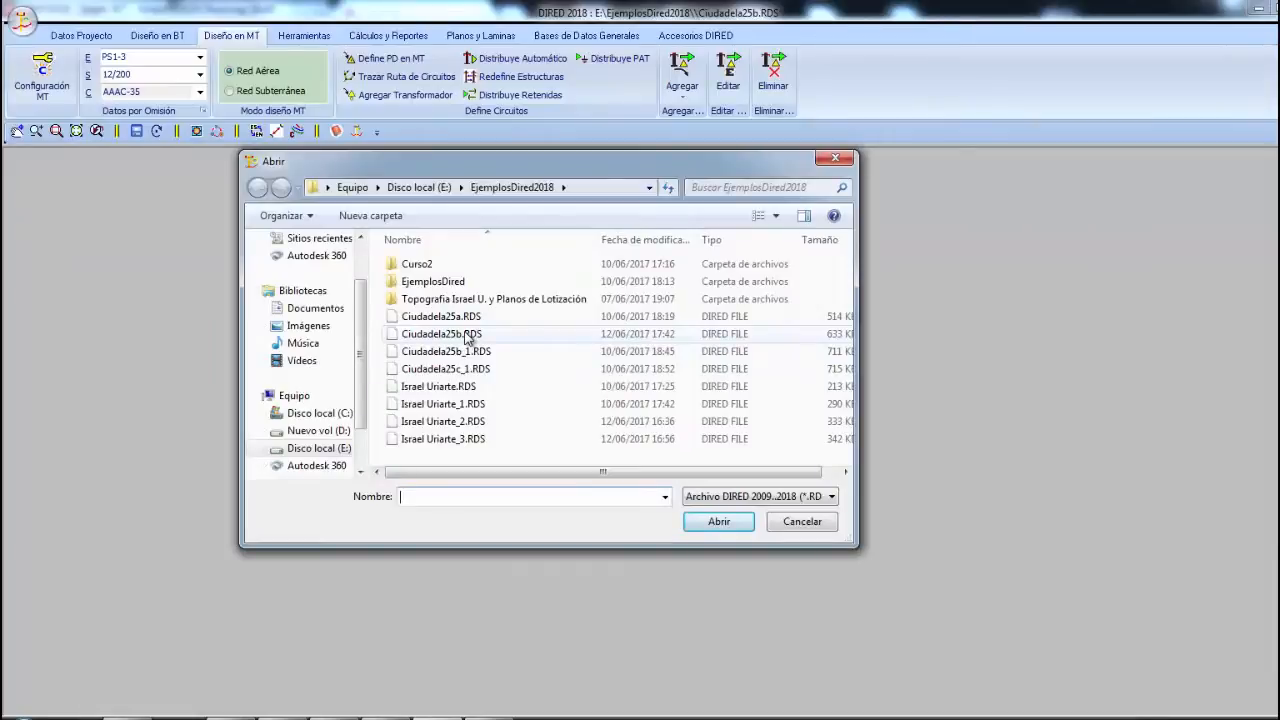
click(466, 335)
click(716, 521)
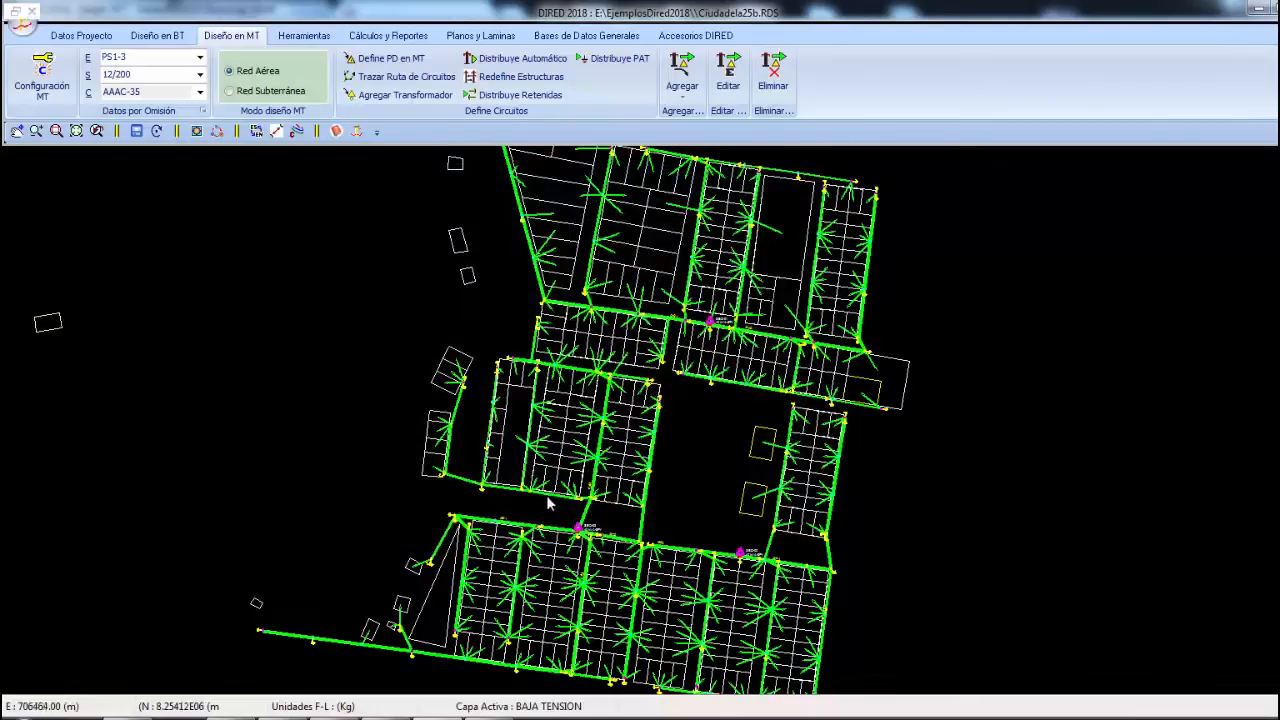
Examine the low-voltage network of the Ciudadela25b project around its transformers
scroll(590, 495, up, 3)
right_click(580, 336)
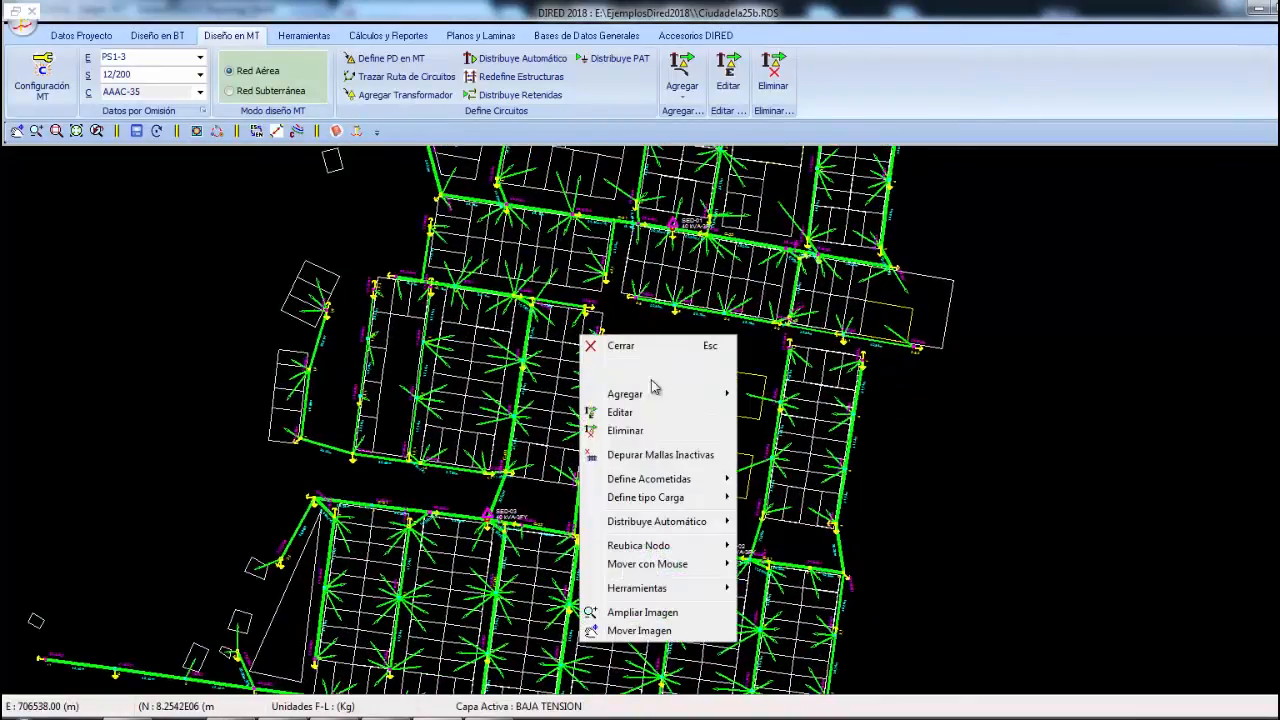
click(651, 631)
mouse_move(651, 631)
mouse_down()
mouse_move(636, 588)
mouse_move(516, 521)
mouse_up()
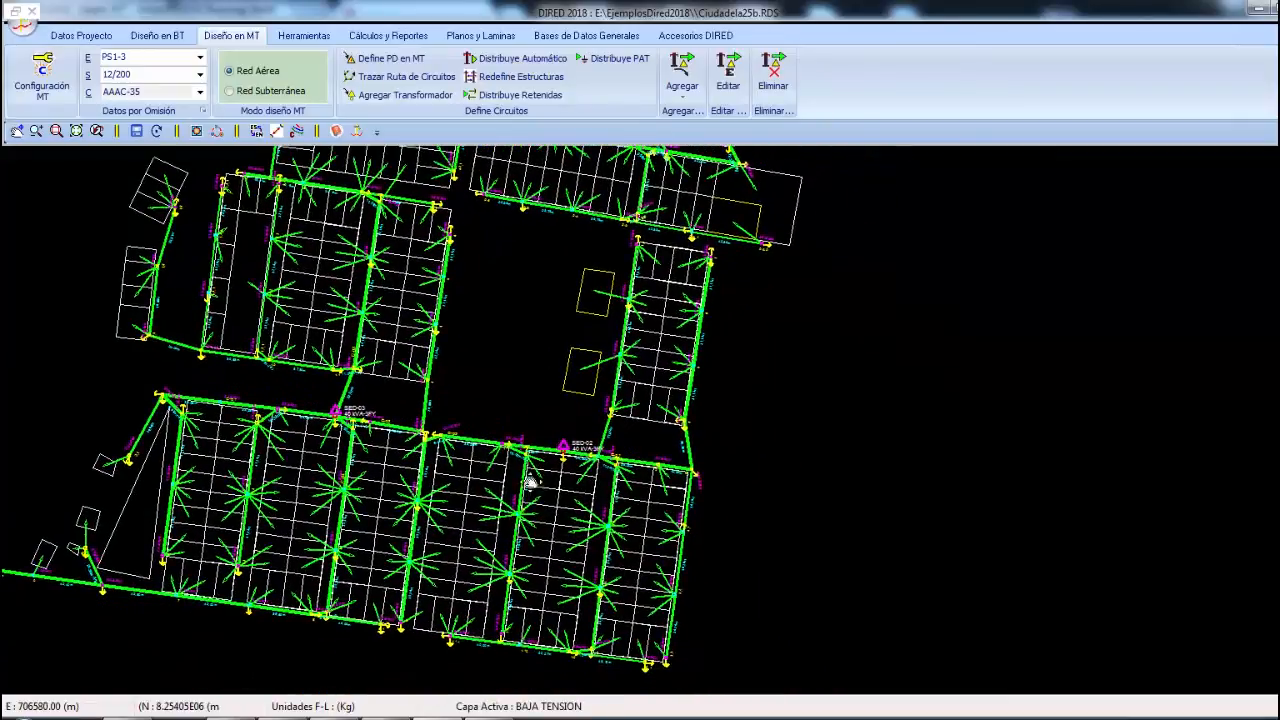
right_click(523, 326)
click(452, 330)
right_click(468, 295)
click(527, 590)
drag(526, 351, 477, 457)
right_click(515, 385)
click(490, 388)
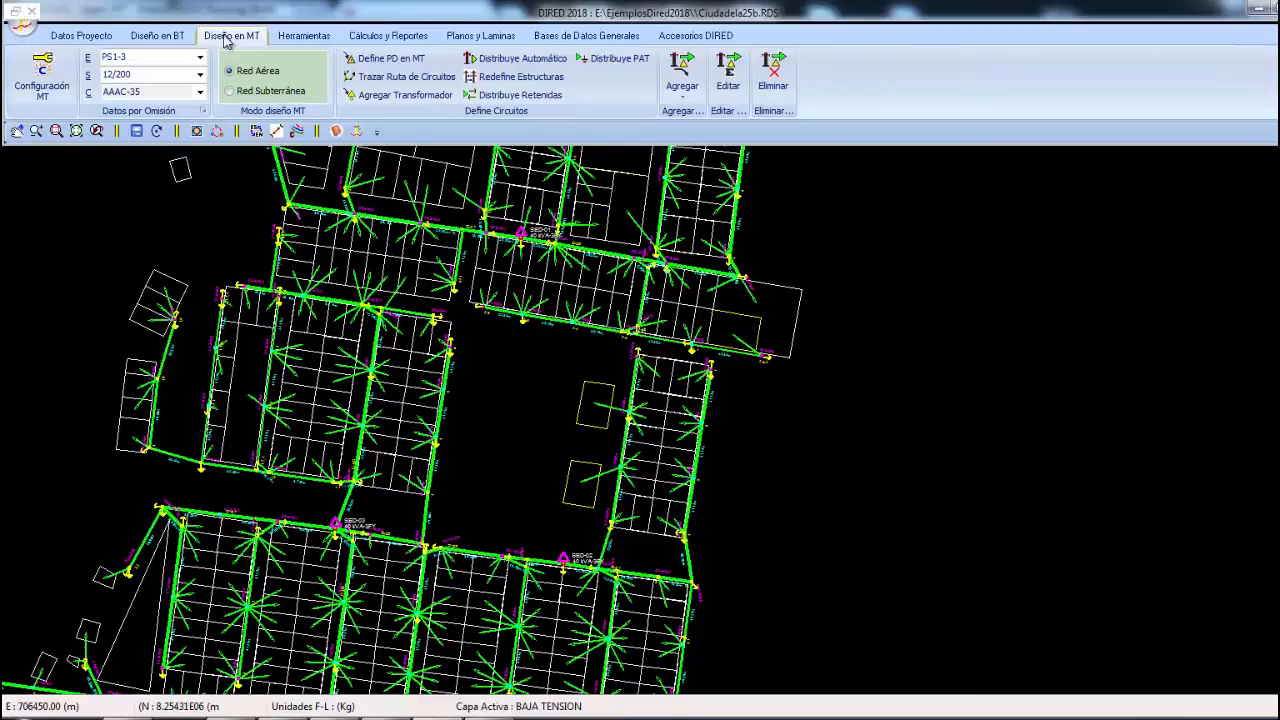
Activate the medium-voltage design layer for the Ciudadela25b project around SED-01, SED-02 and SED-03
click(229, 38)
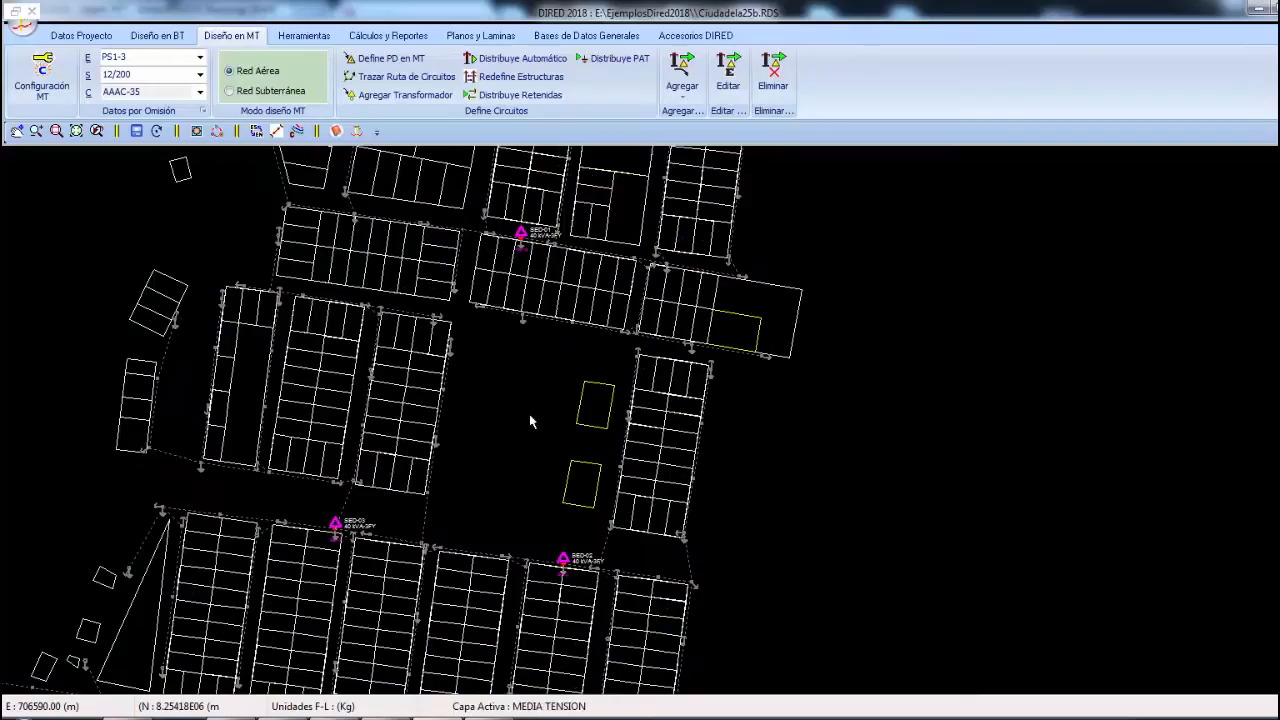
scroll(529, 394, up, 1)
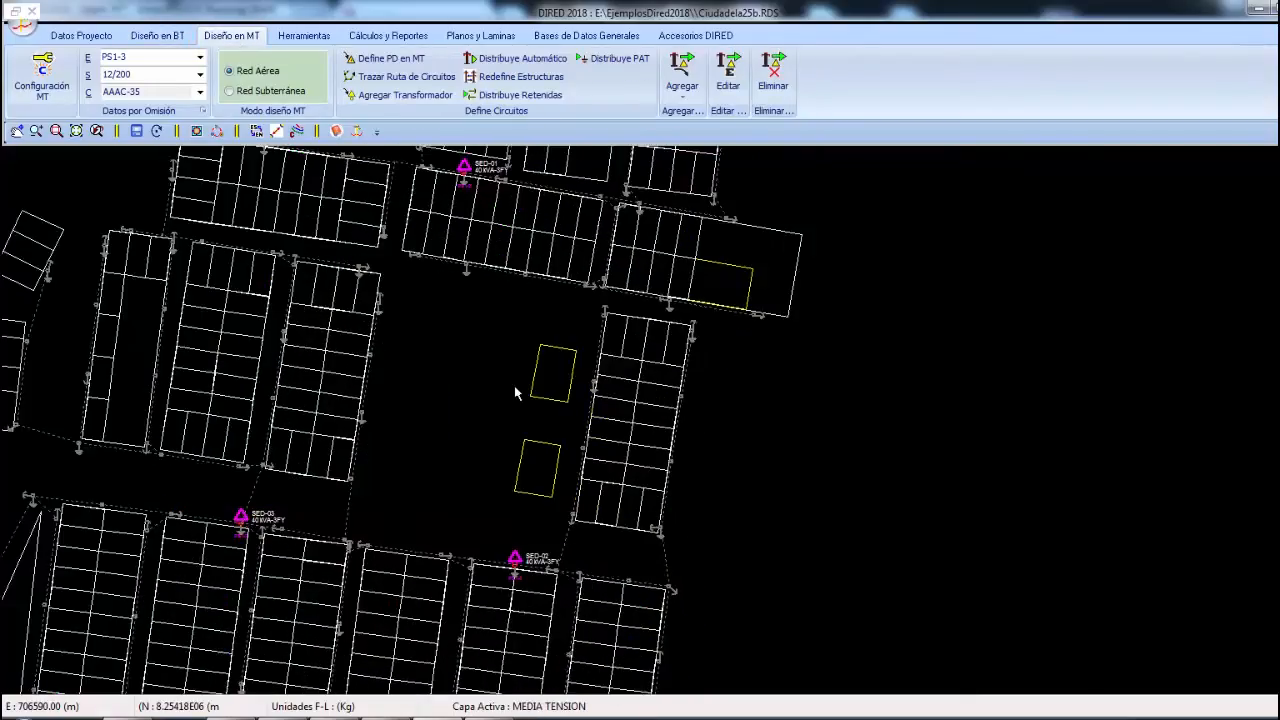
Review the 22.9 kV nominal voltage in the MT configuration and set structure numbering to Correlativo por nivel de Circuitos
click(45, 85)
click(83, 102)
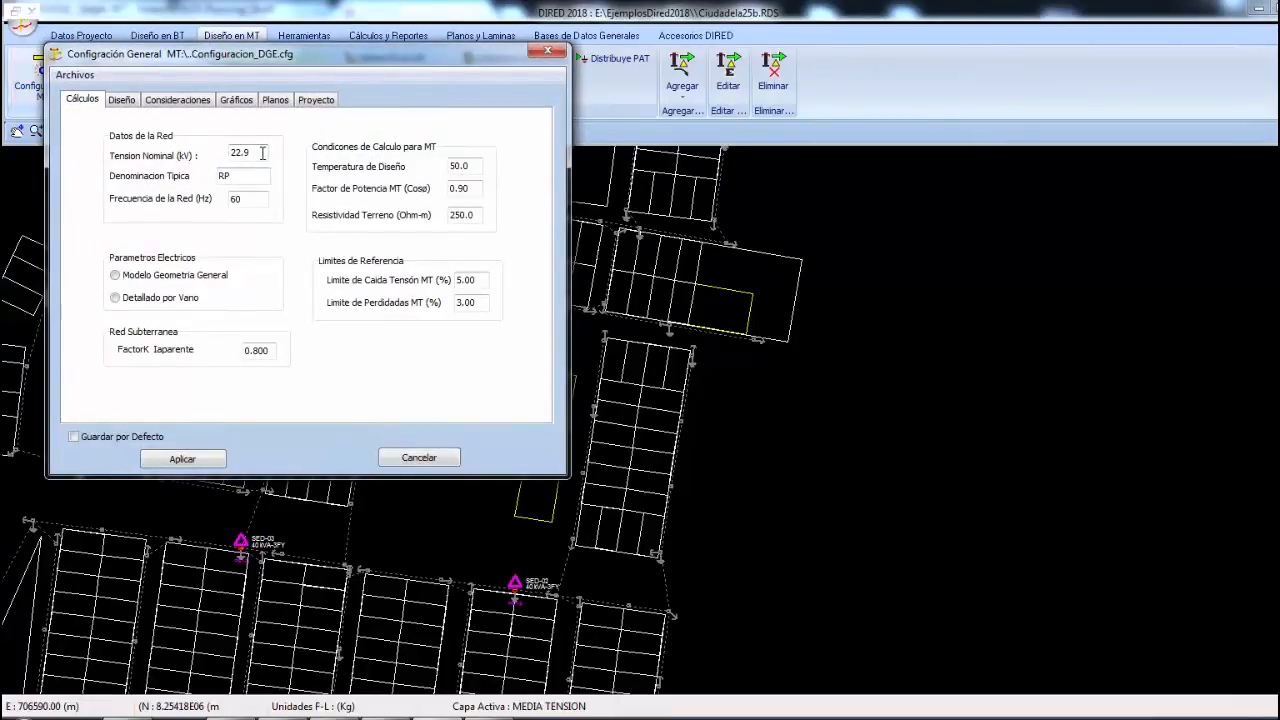
double_click(259, 153)
click(122, 100)
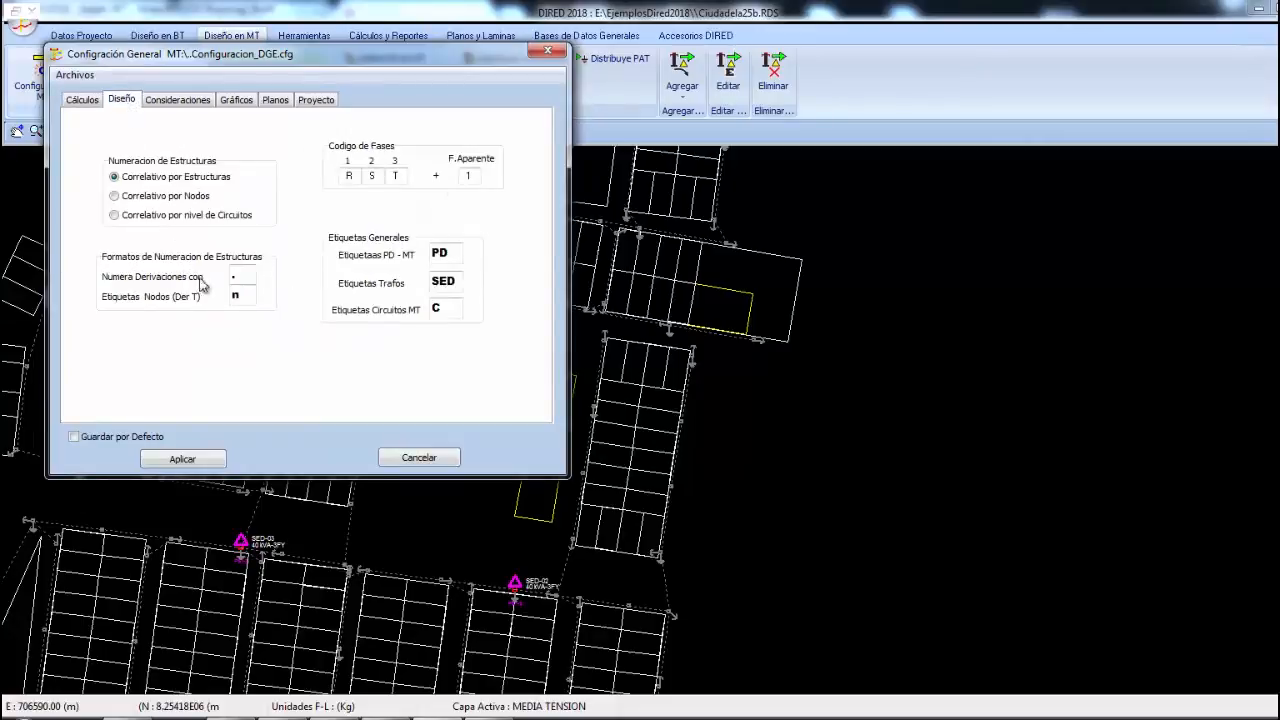
click(115, 217)
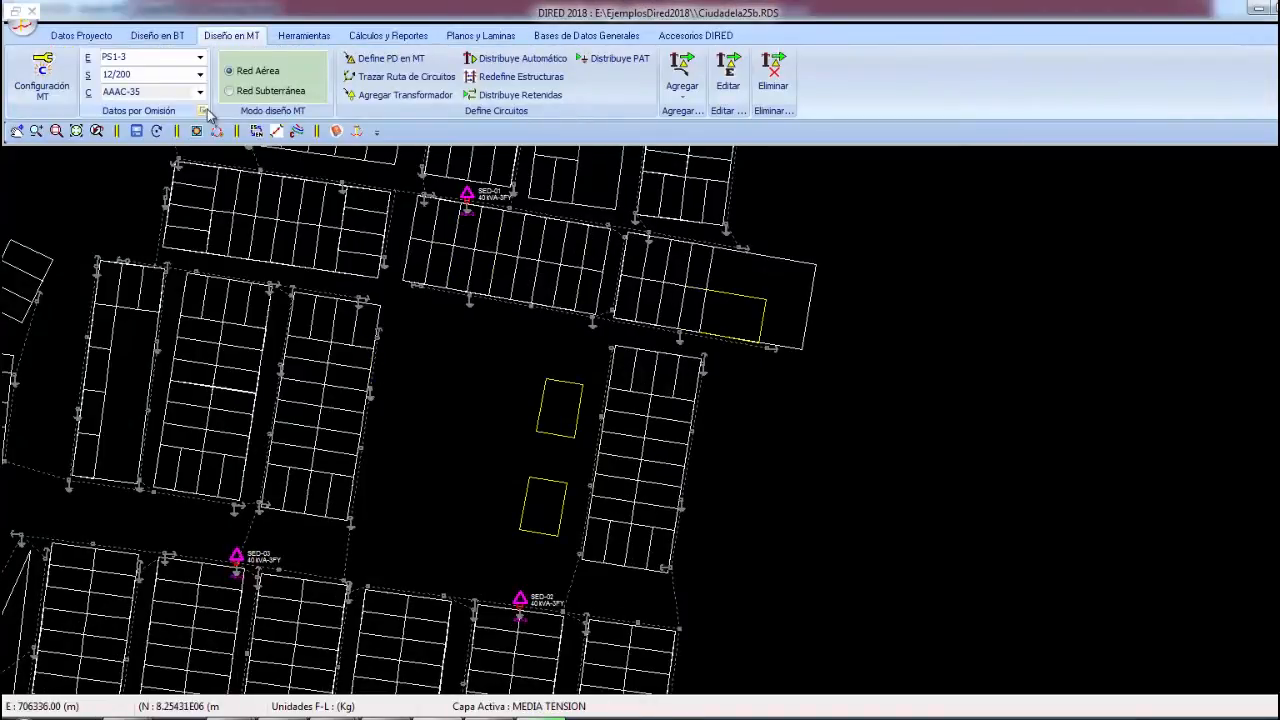
In the MT default data, set the structure geometry to PSV1-3 and its support to 13/200
click(204, 110)
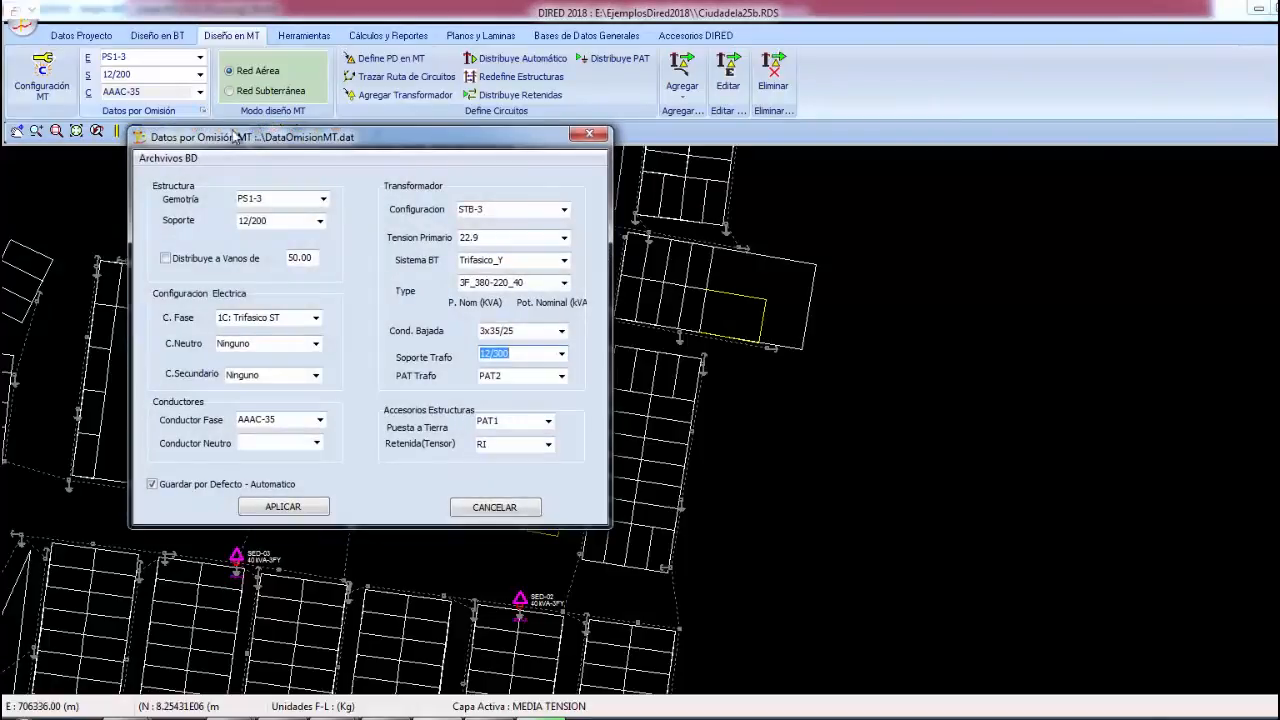
click(325, 203)
scroll(325, 245, down, 2)
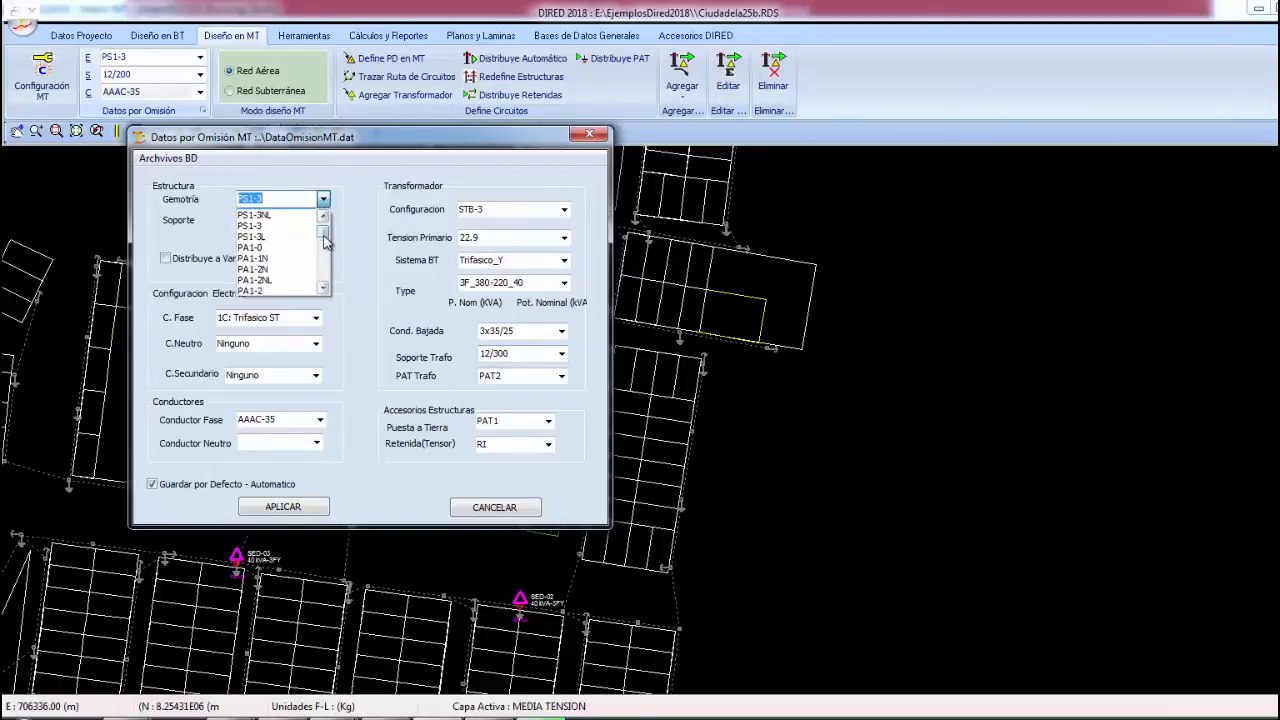
drag(325, 245, 325, 270)
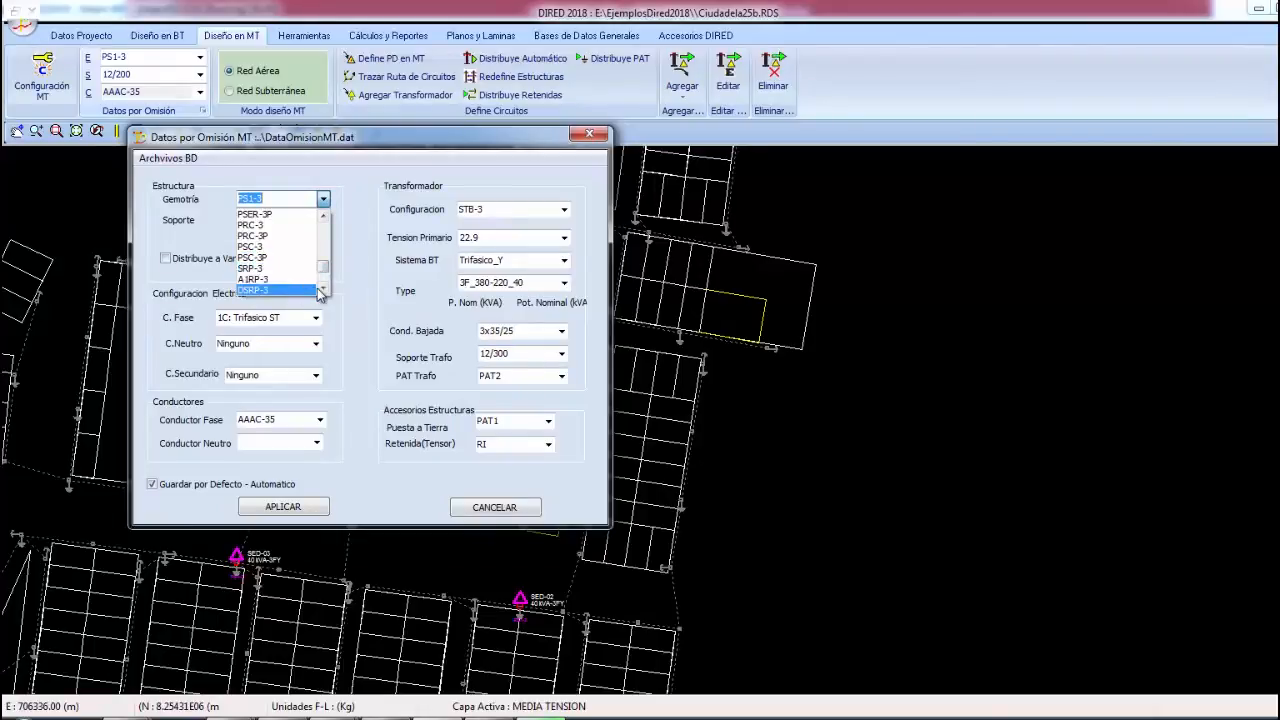
click(322, 290)
click(322, 290)
click(322, 290)
click(322, 290)
click(322, 290)
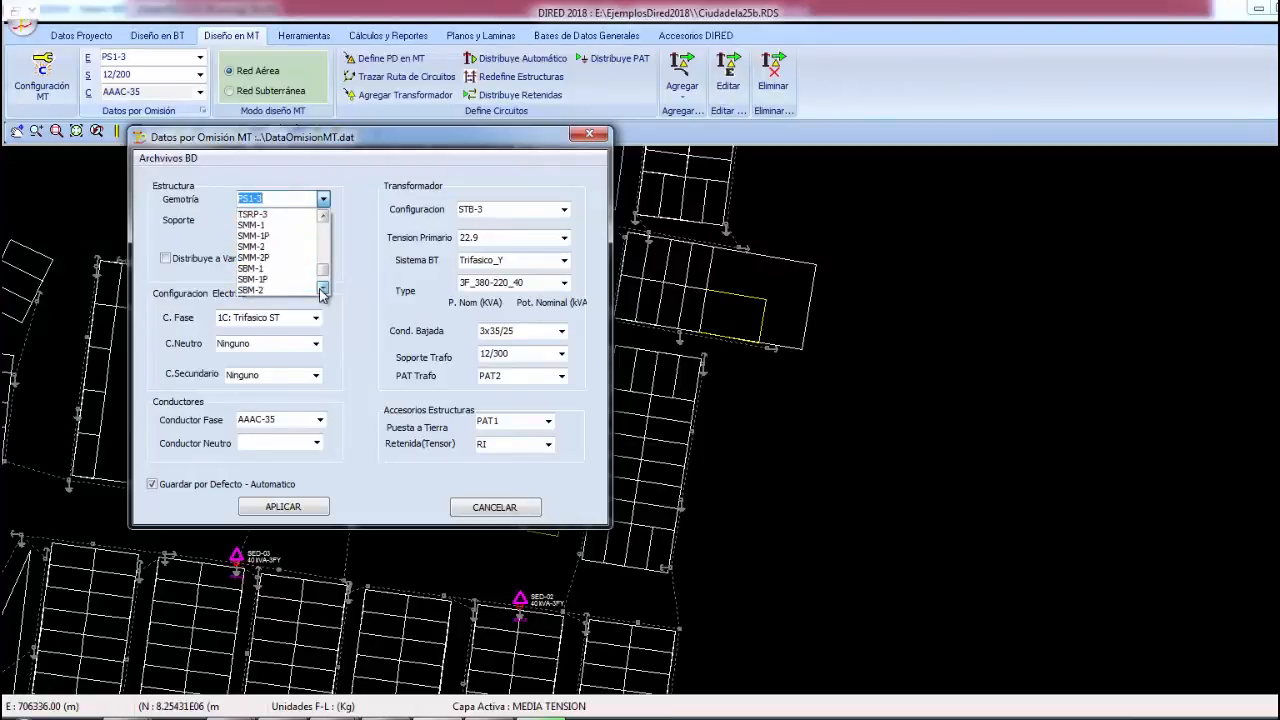
click(322, 290)
click(322, 290)
click(322, 290)
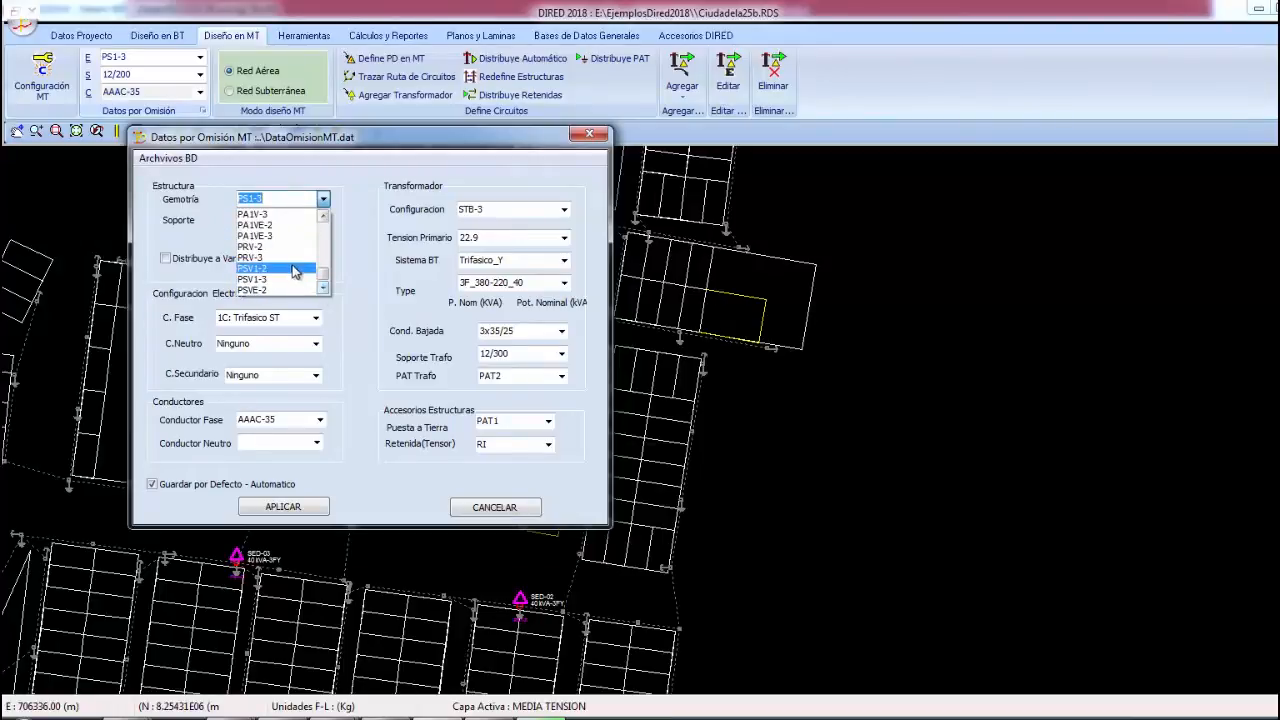
click(270, 280)
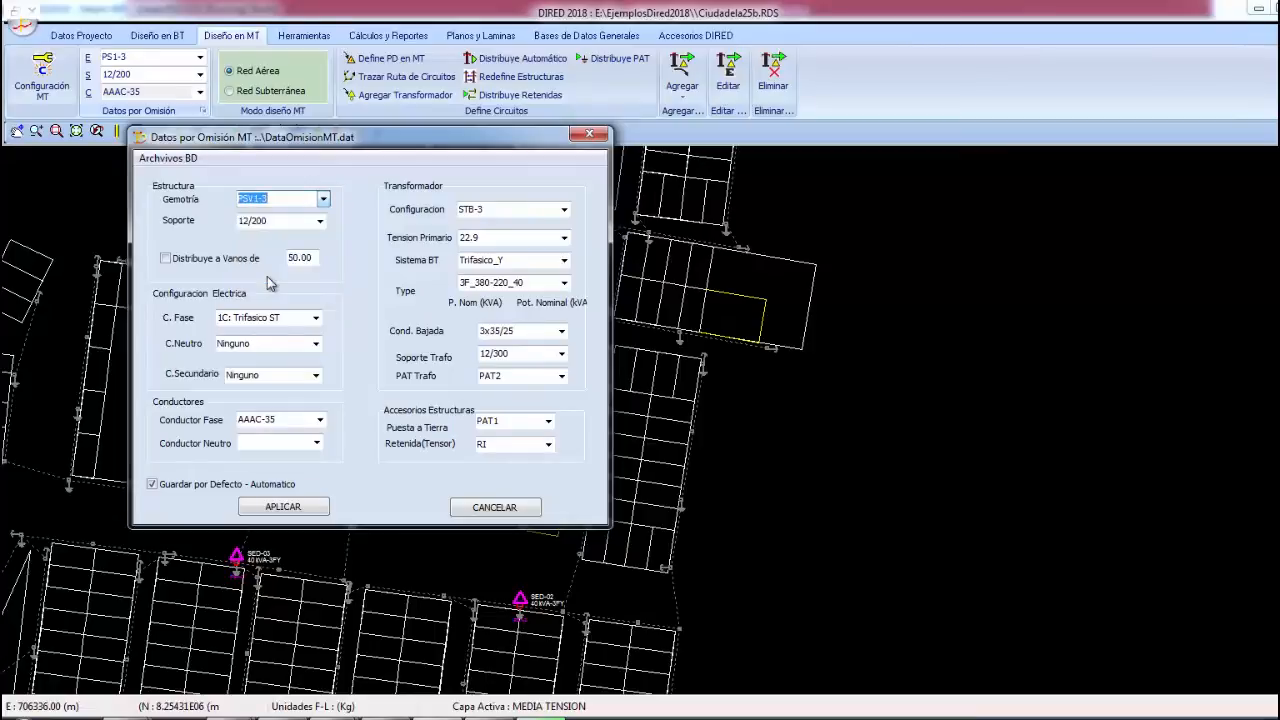
click(320, 221)
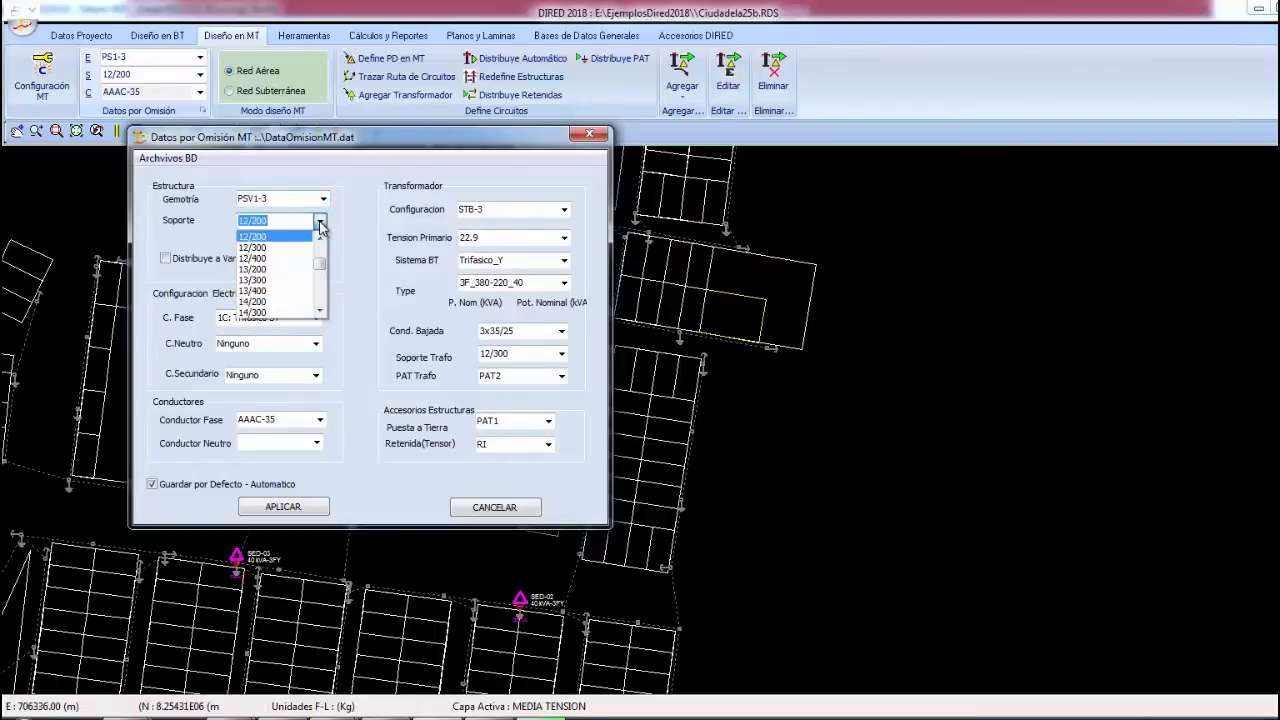
click(281, 270)
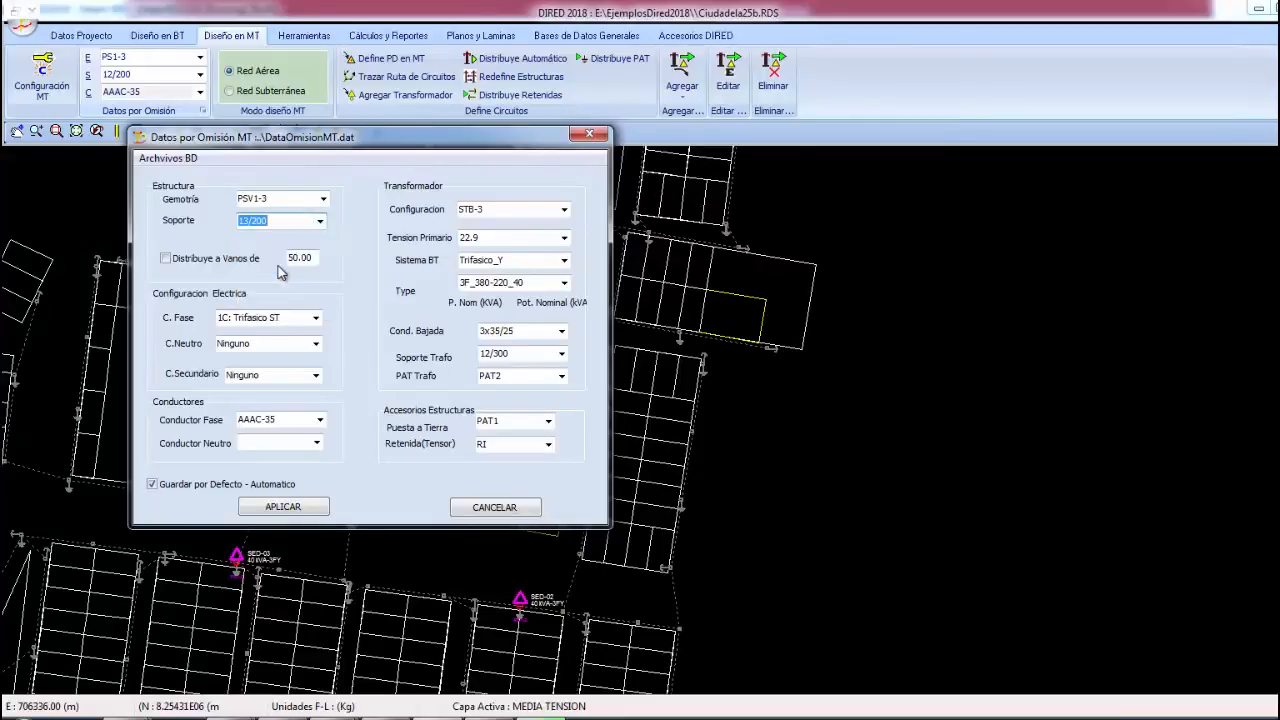
Keep the default phase configuration 1C: Trifasico ST with neutral Ninguno, and set the phase conductor to AAAC-25
click(314, 319)
click(314, 322)
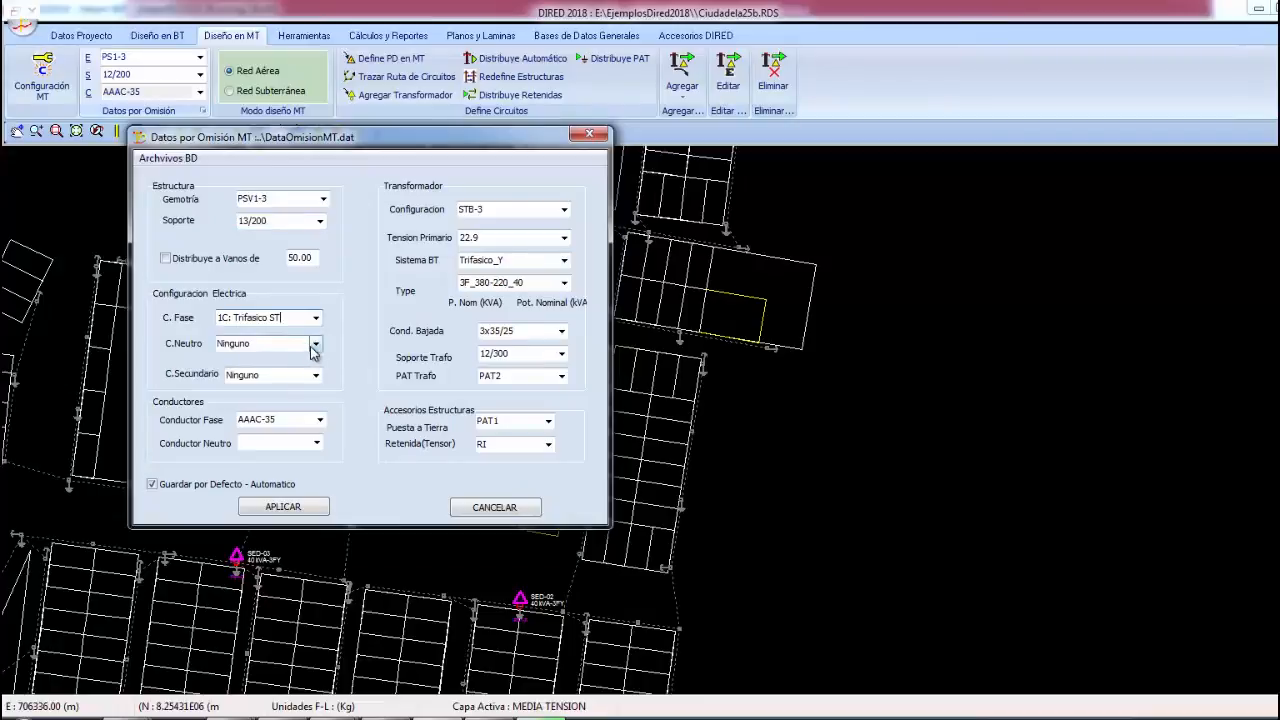
click(315, 345)
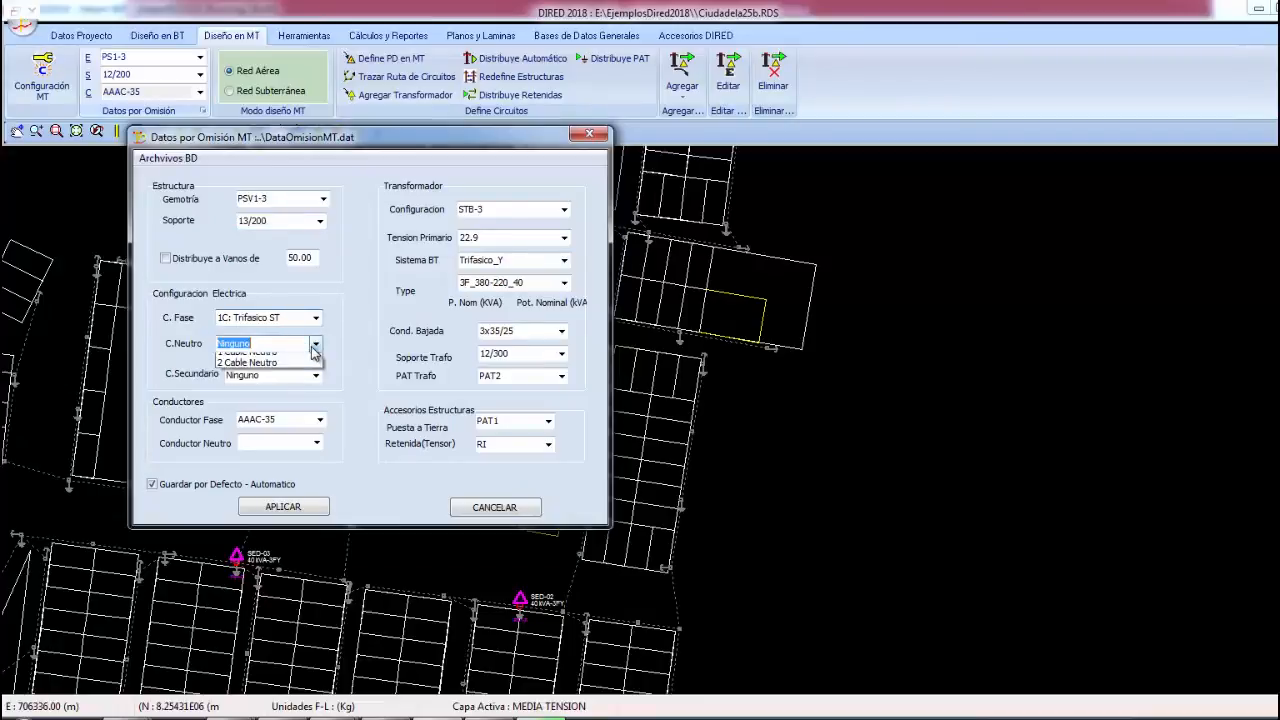
click(295, 359)
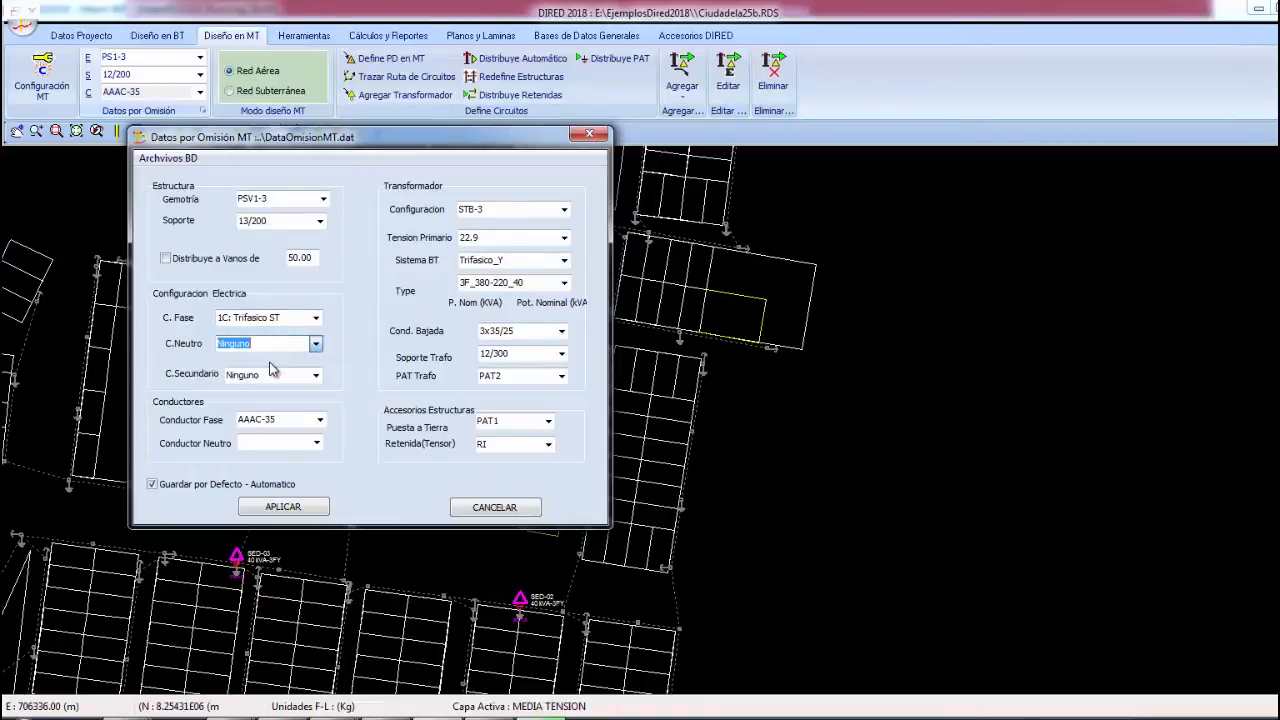
click(294, 346)
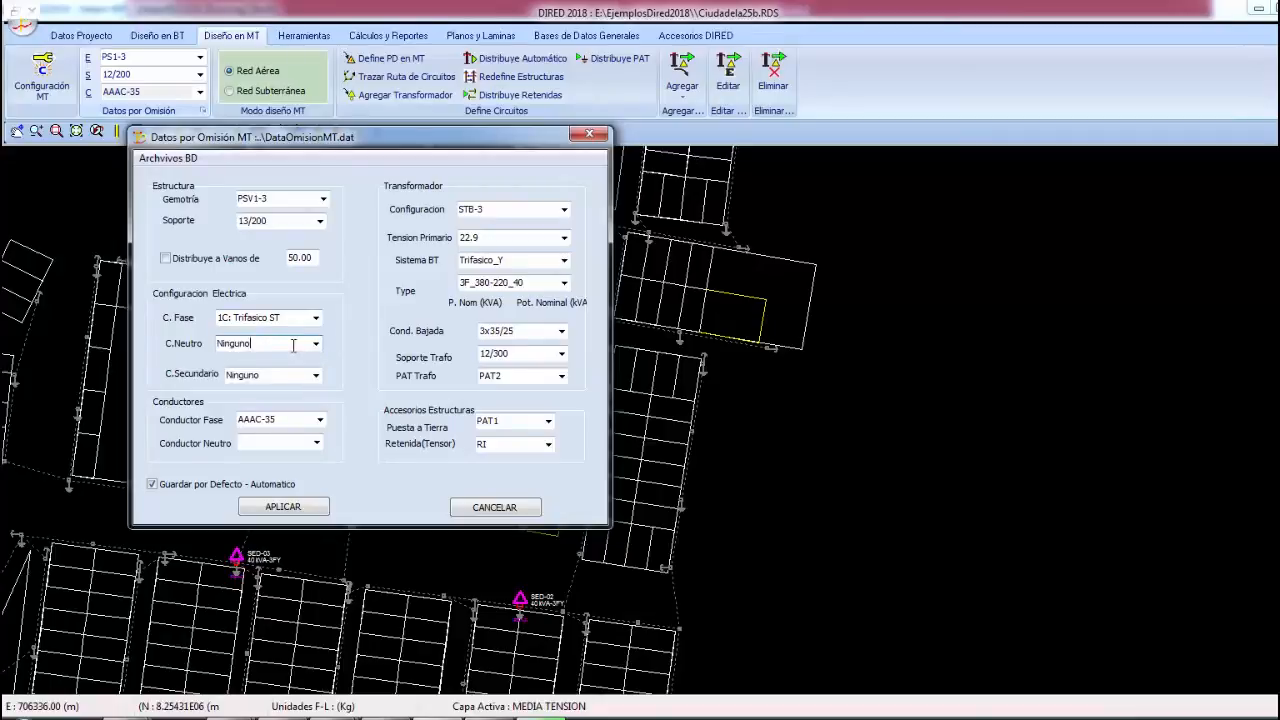
click(321, 421)
click(286, 445)
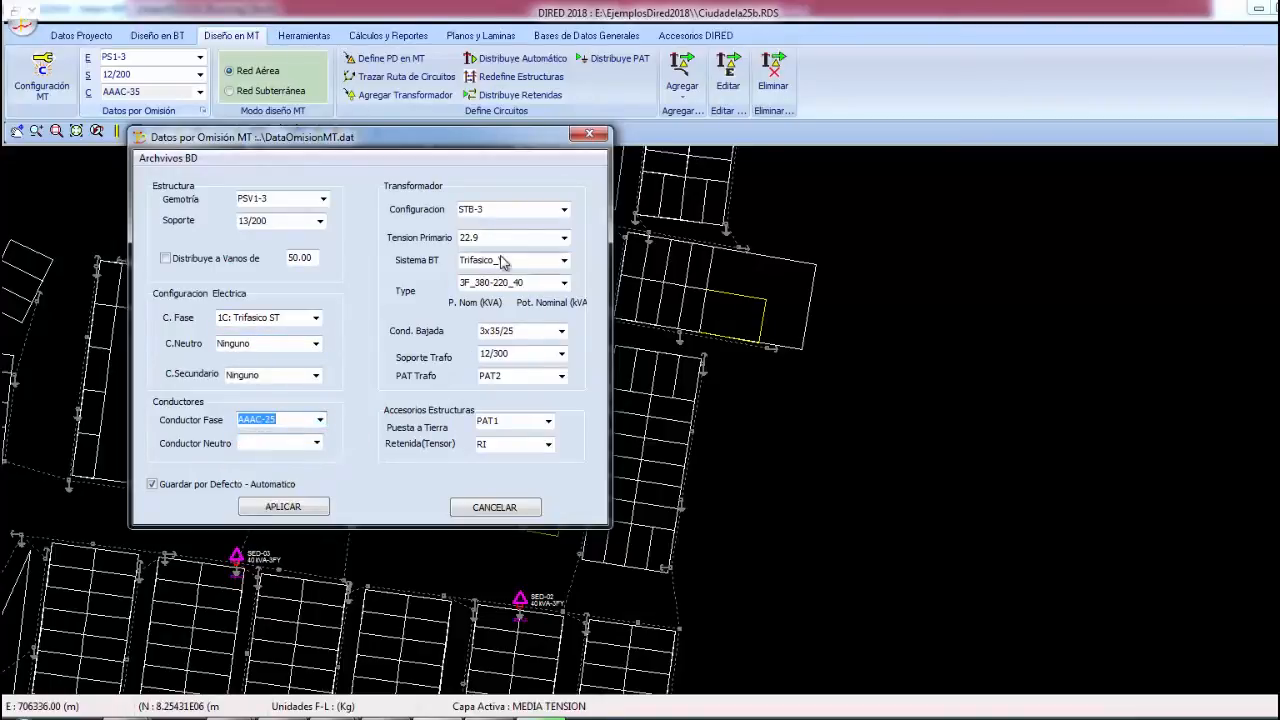
Keep the default transformer on Trifasico_Y with type 3F_380-220_40 and apply the MT default data
click(565, 261)
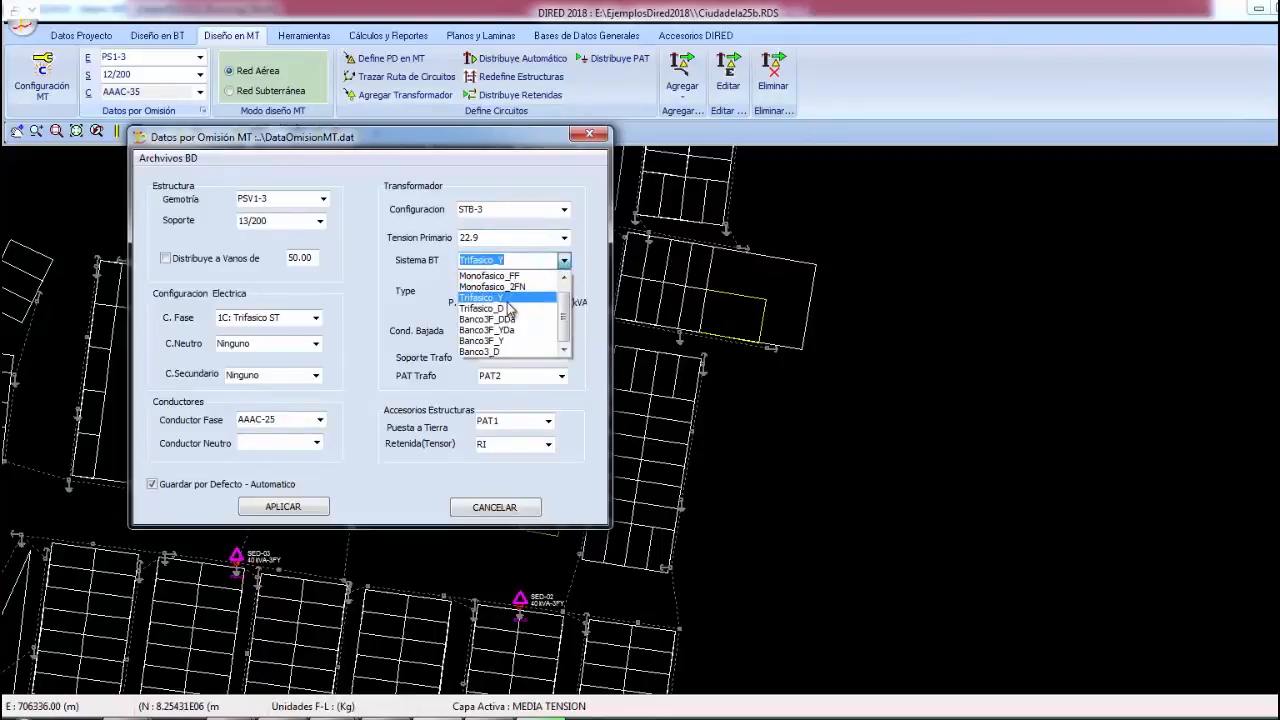
click(565, 261)
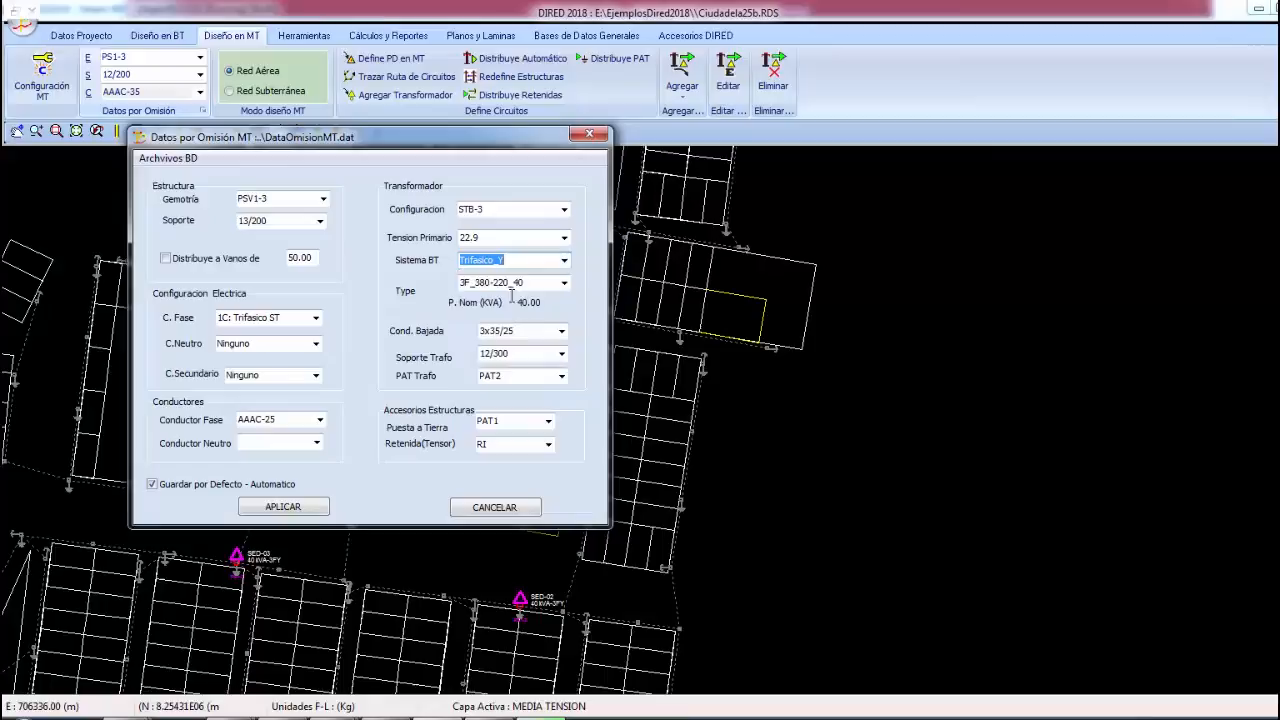
click(565, 261)
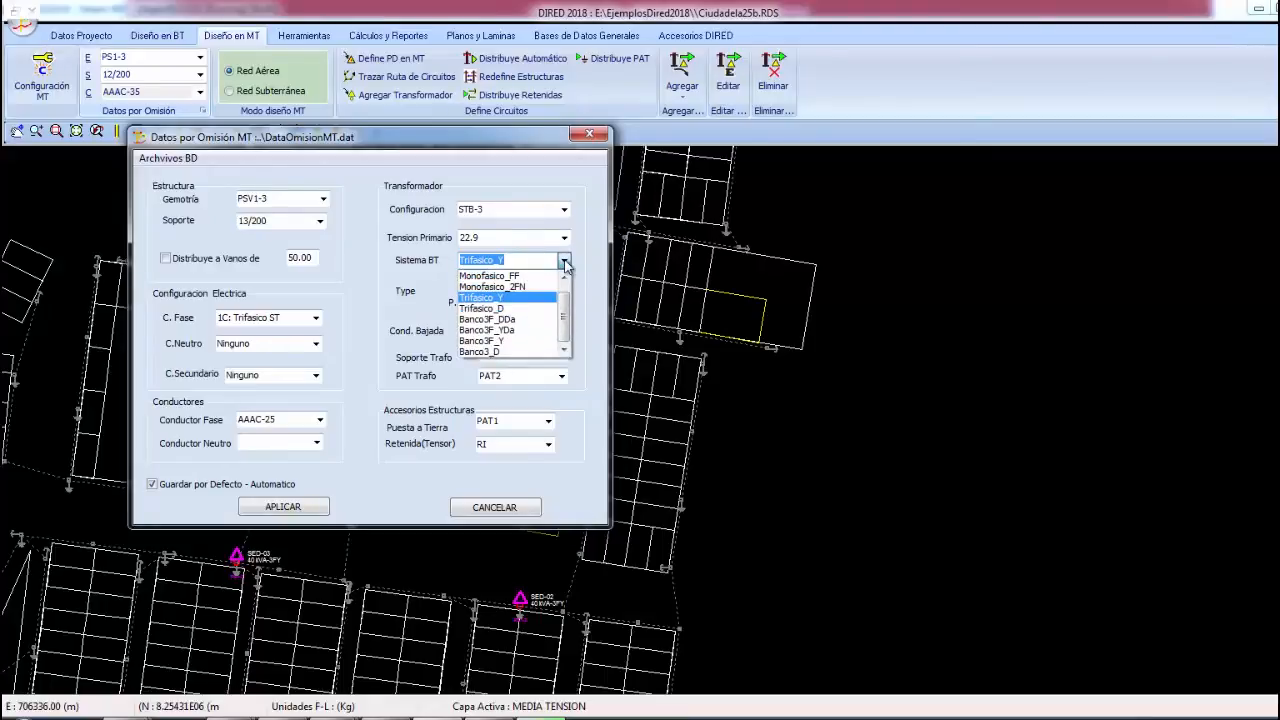
click(565, 261)
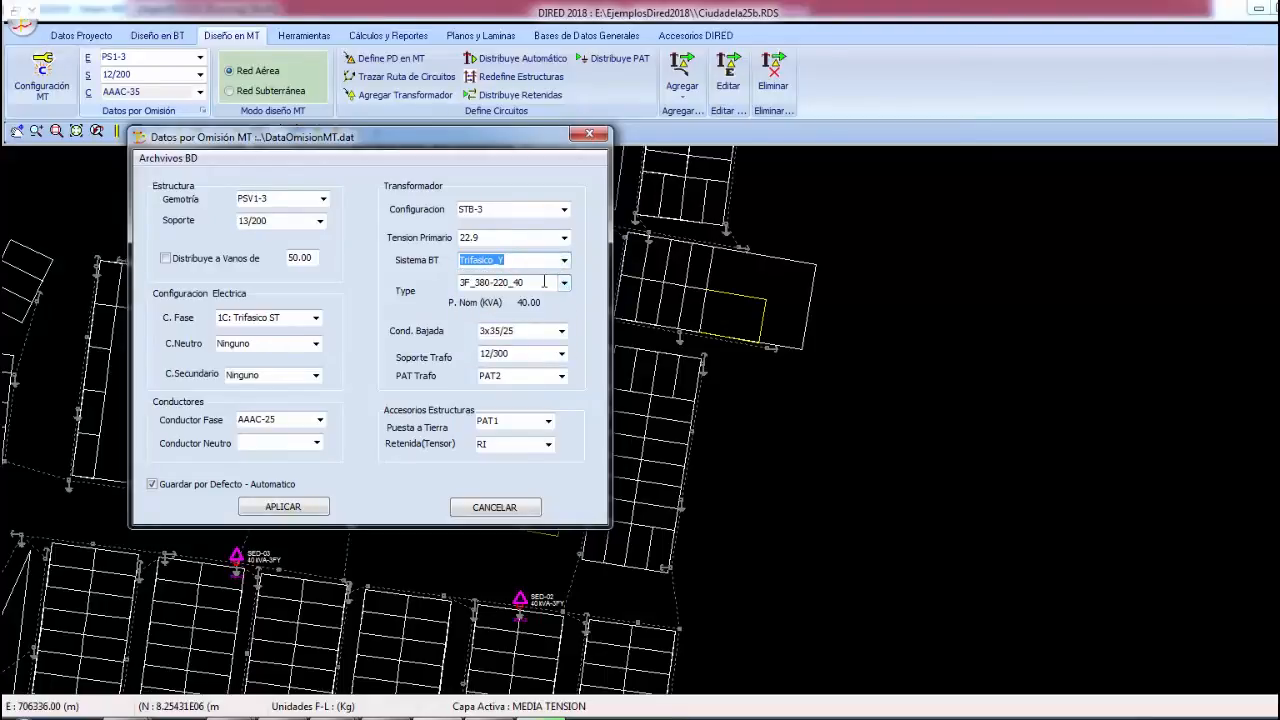
click(563, 284)
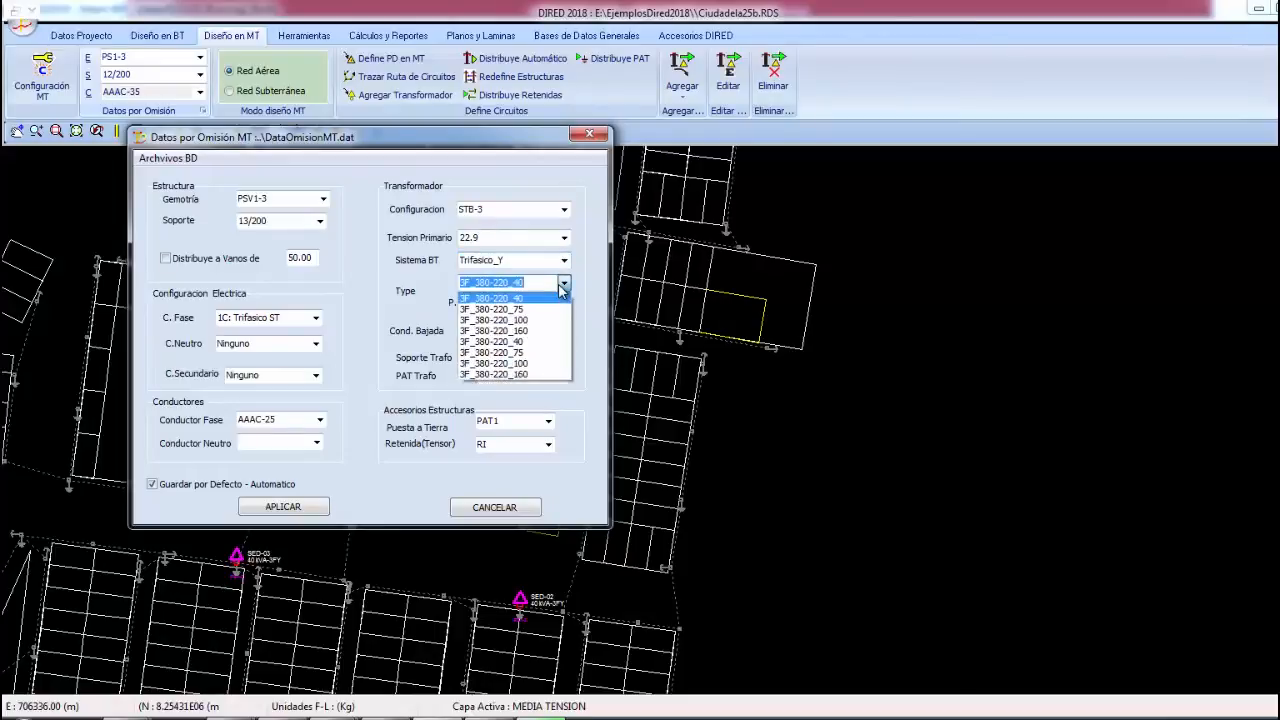
click(563, 284)
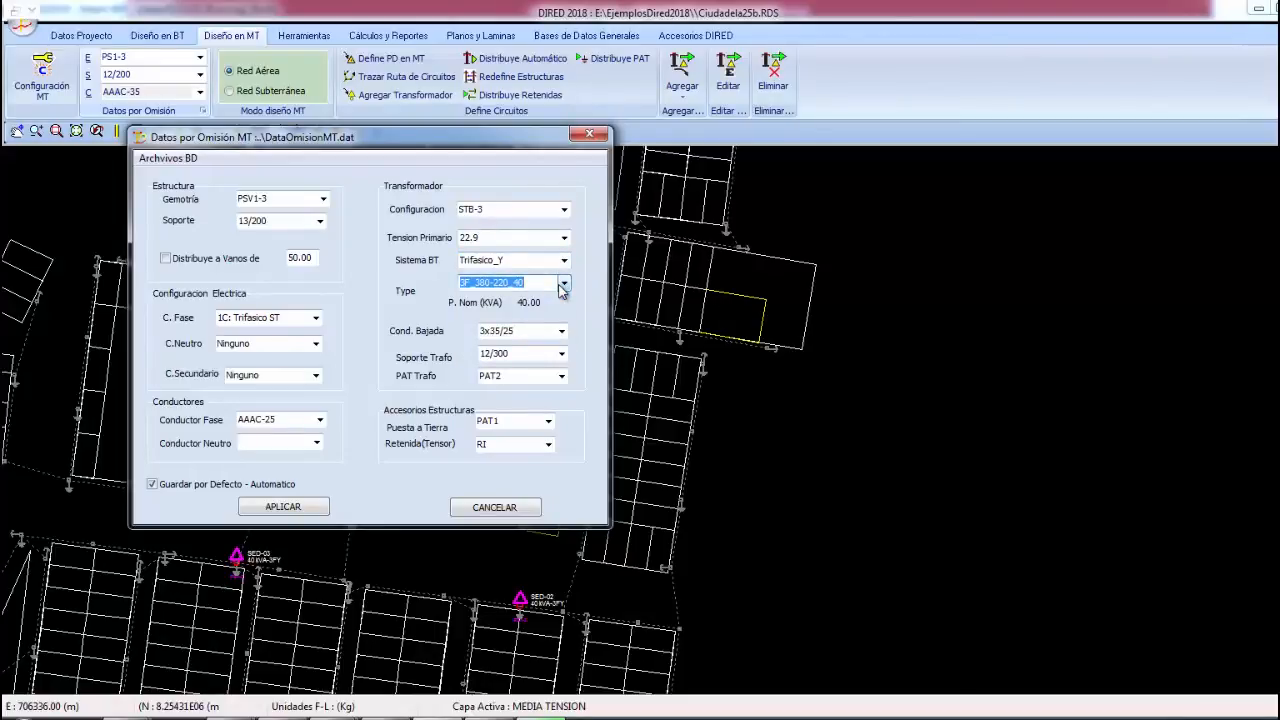
click(536, 262)
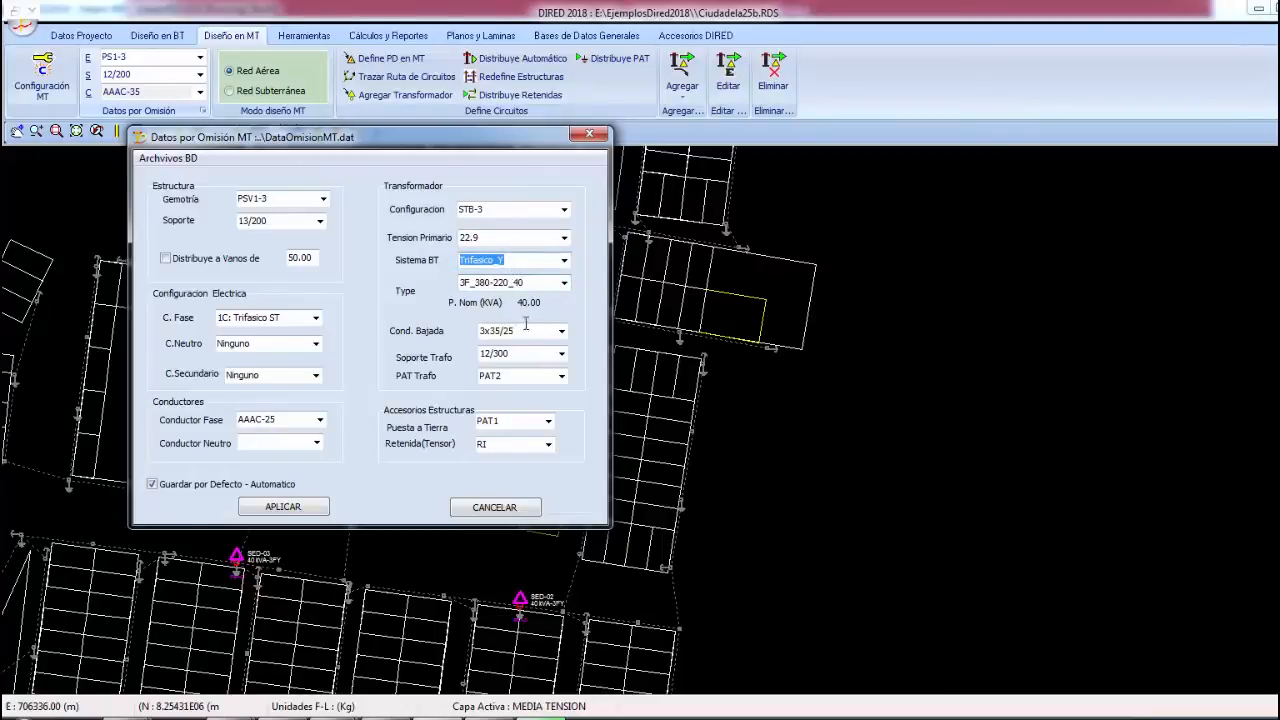
click(275, 509)
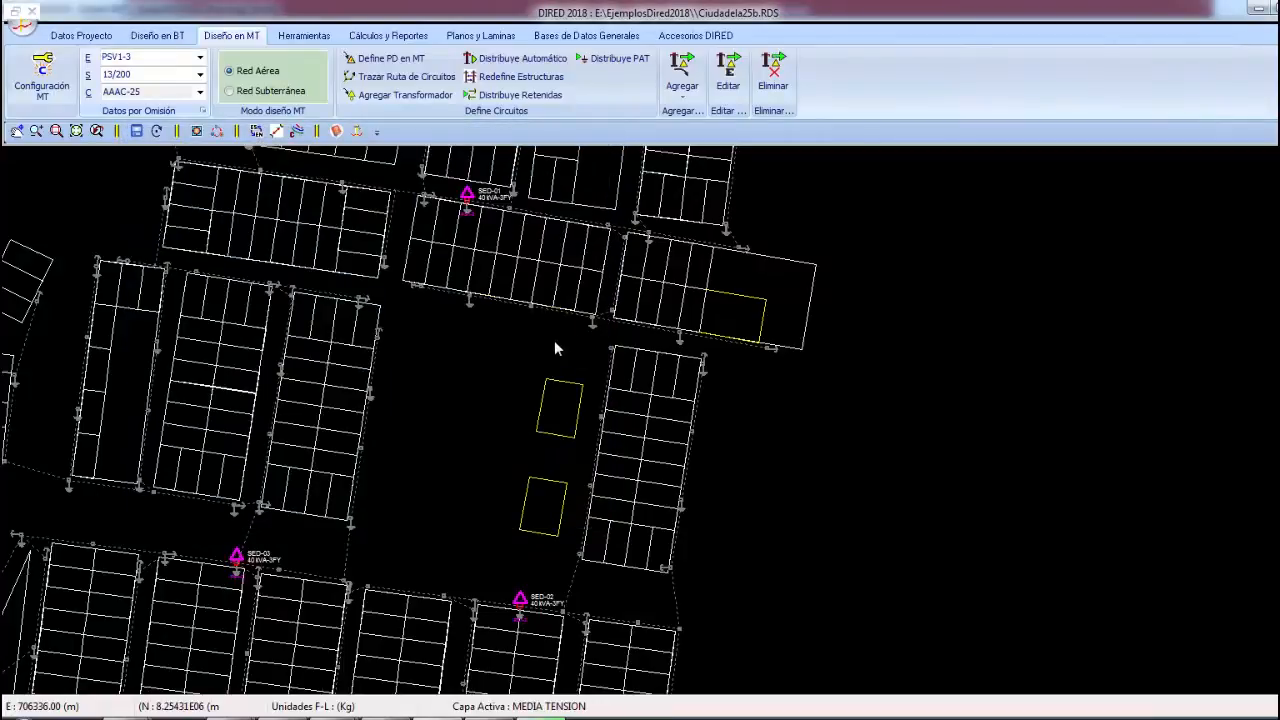
Define the MT feed point in the open area just east of the last block beyond SED-02
scroll(555, 348, down, 2)
scroll(541, 345, down, 1)
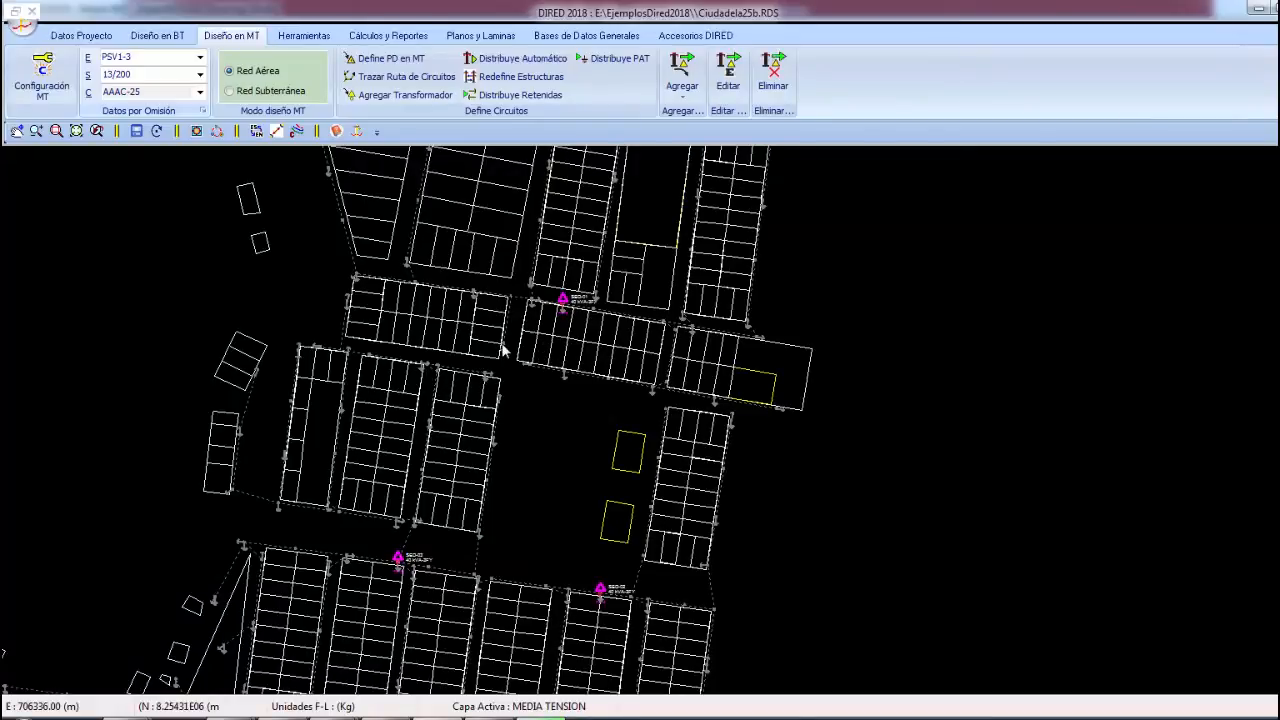
right_click(378, 322)
click(386, 531)
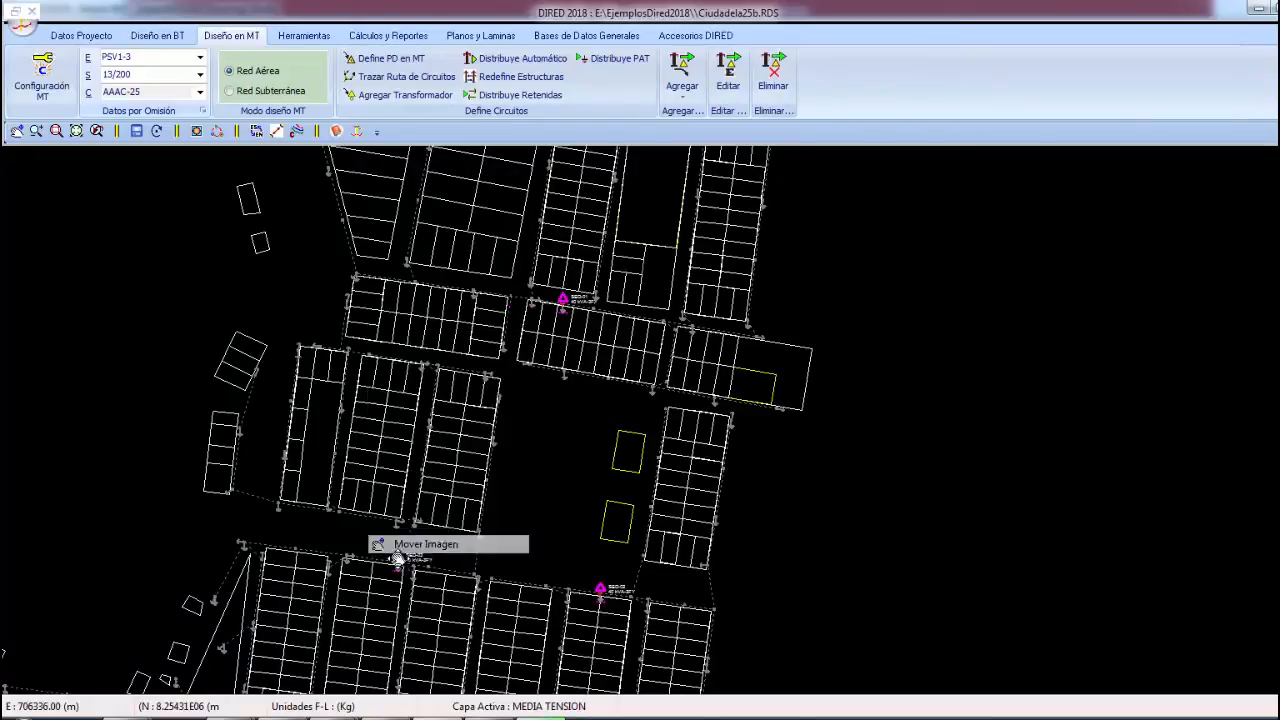
drag(394, 549, 447, 472)
drag(400, 423, 480, 366)
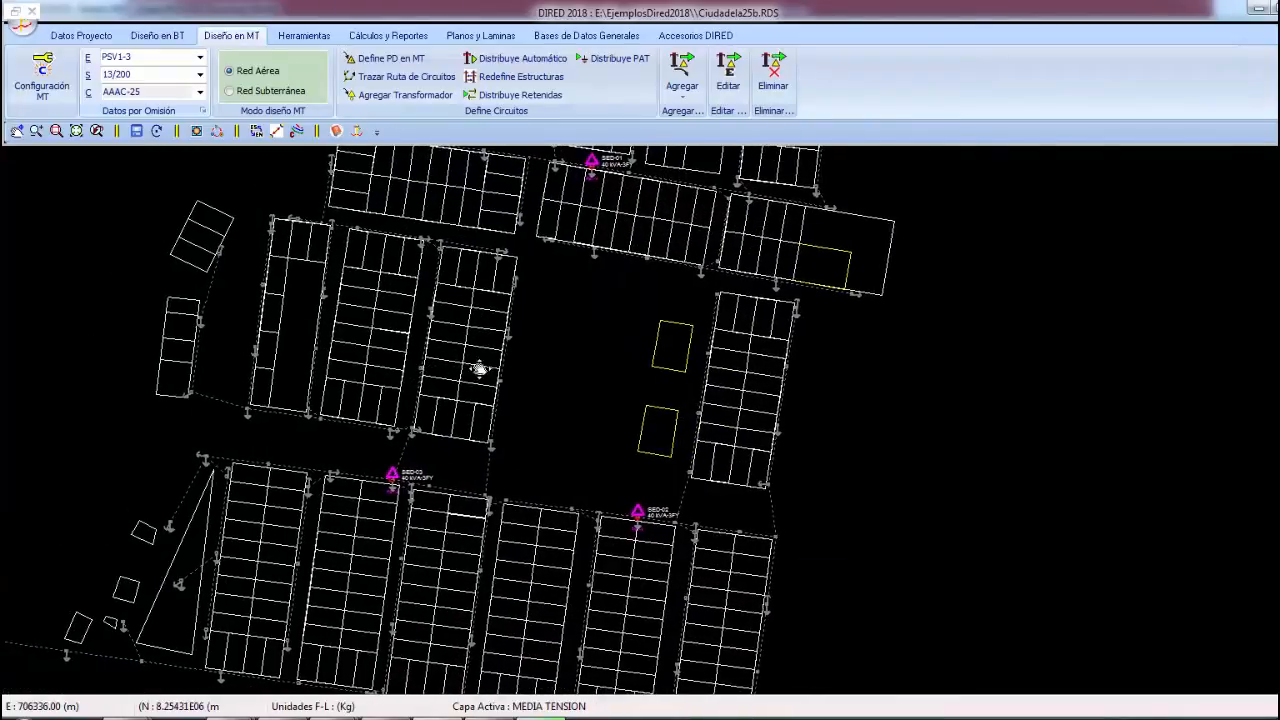
right_click(507, 343)
click(491, 345)
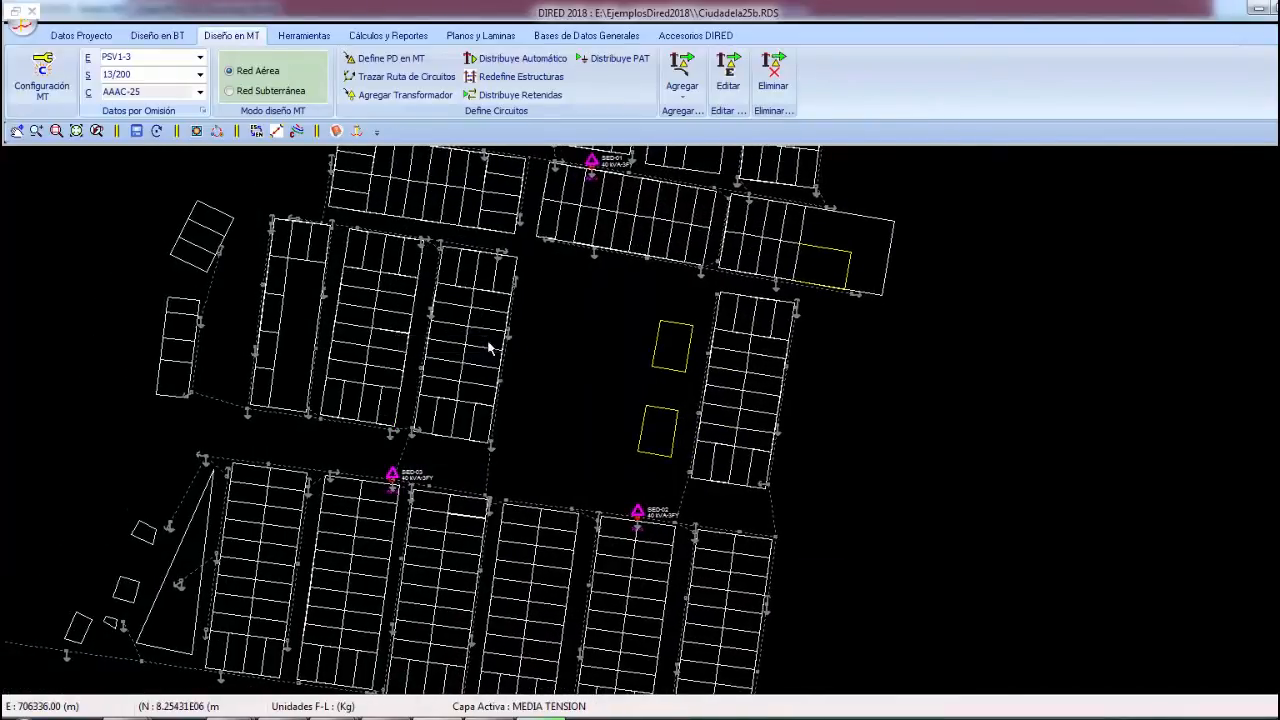
click(395, 62)
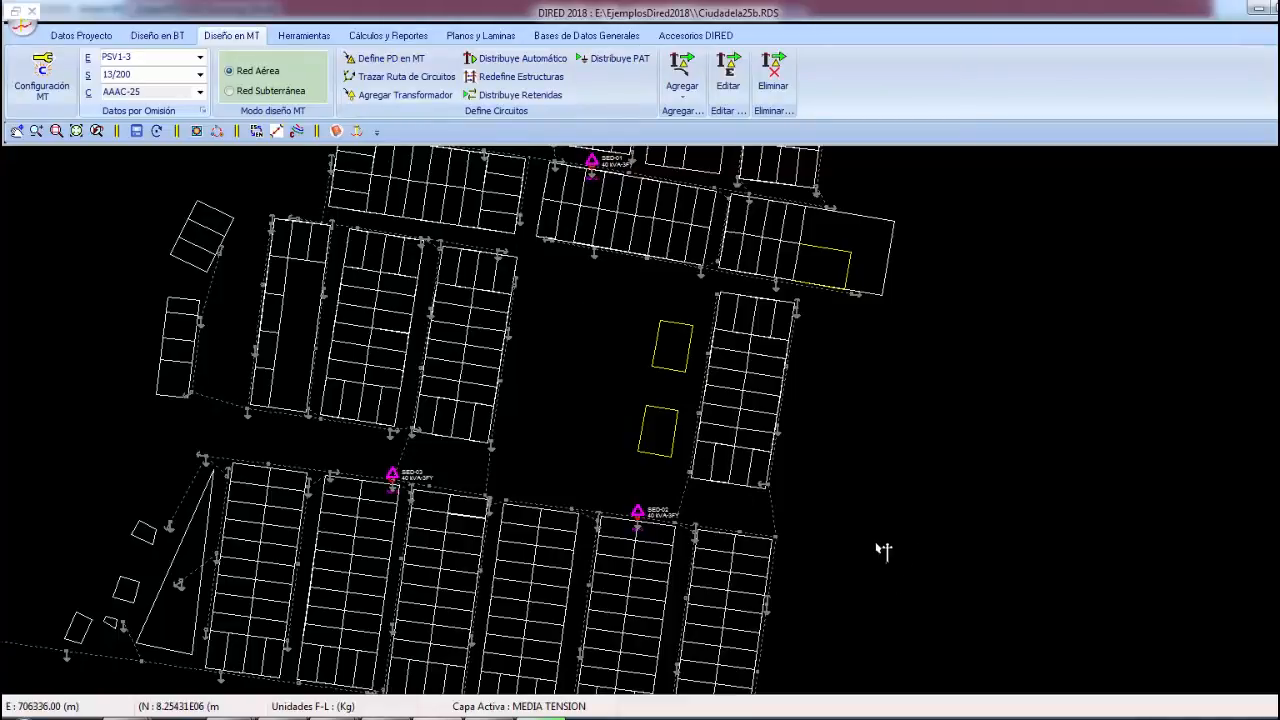
click(820, 541)
Start a new overhead circuit route at the MT feed point east of the last block
scroll(868, 411, up, 4)
right_click(467, 291)
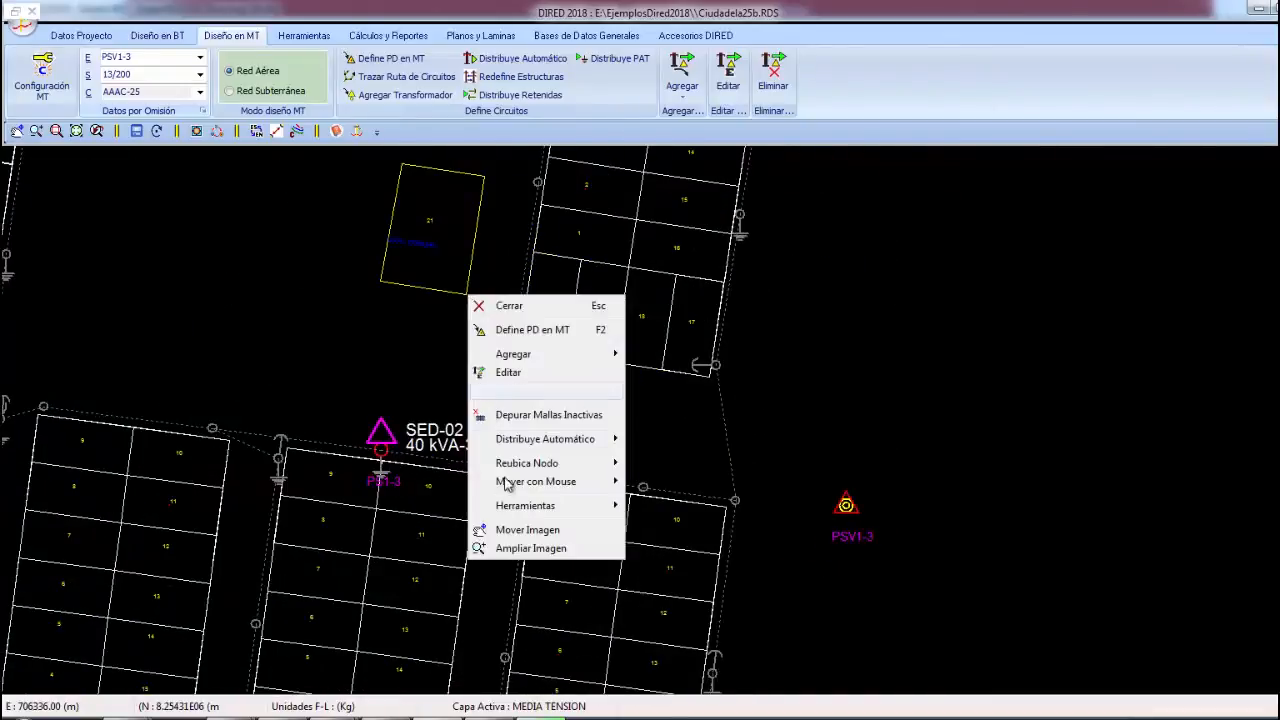
click(500, 531)
drag(423, 497, 757, 522)
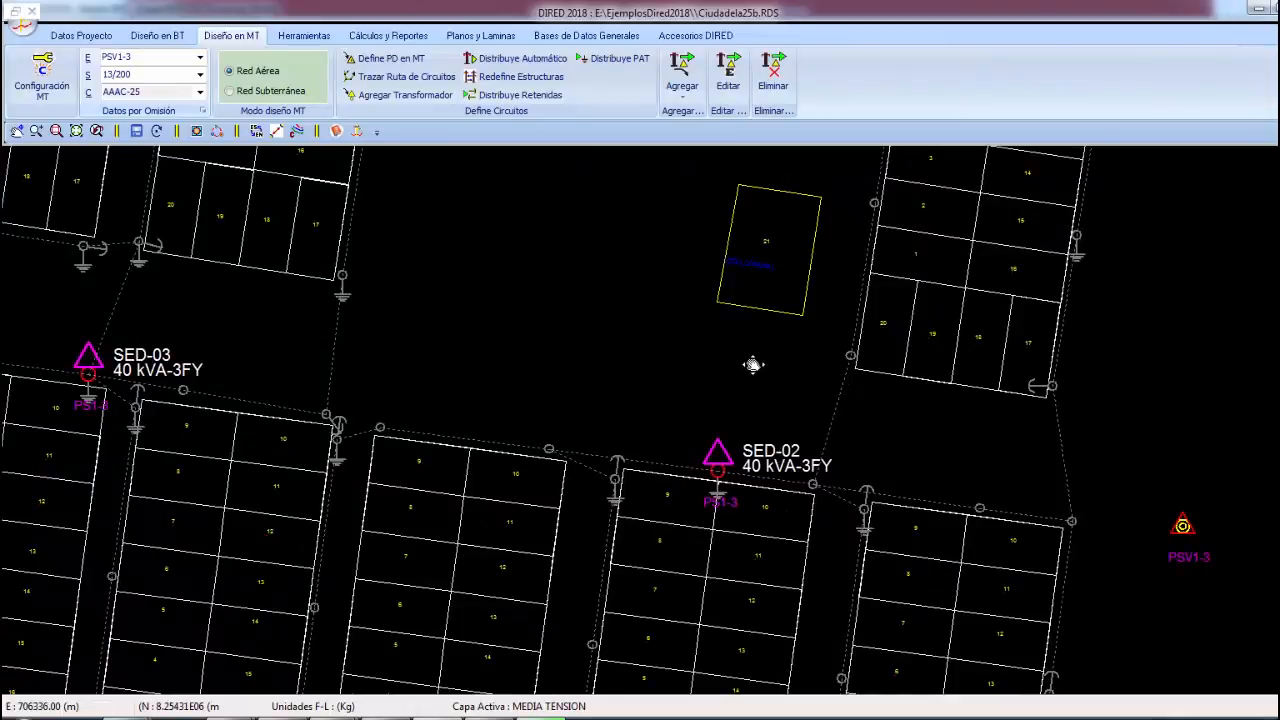
right_click(614, 352)
click(700, 368)
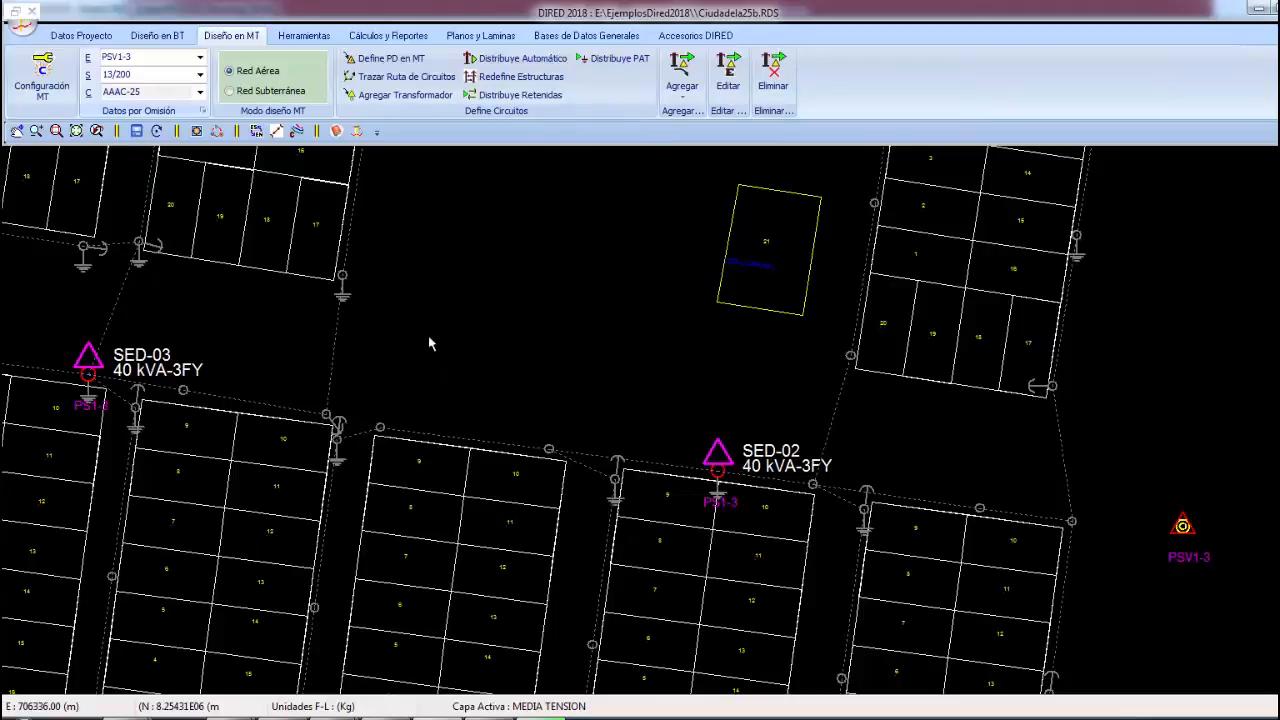
click(379, 80)
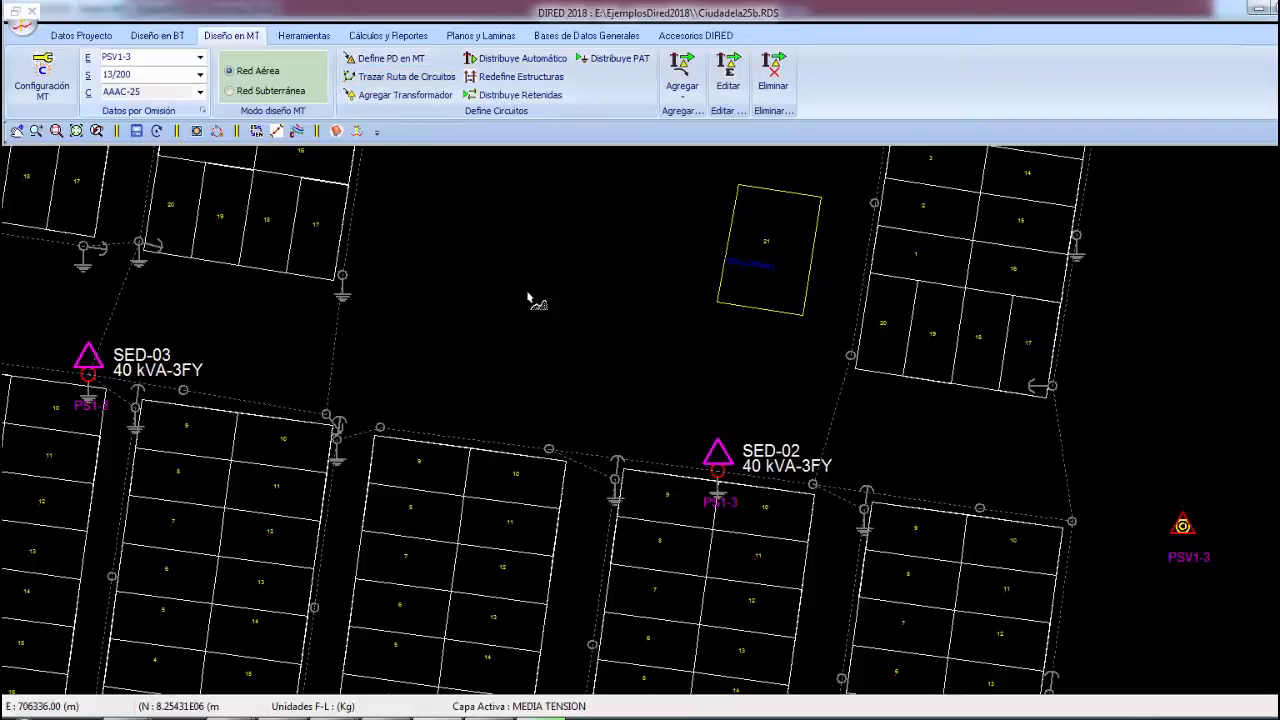
click(1160, 543)
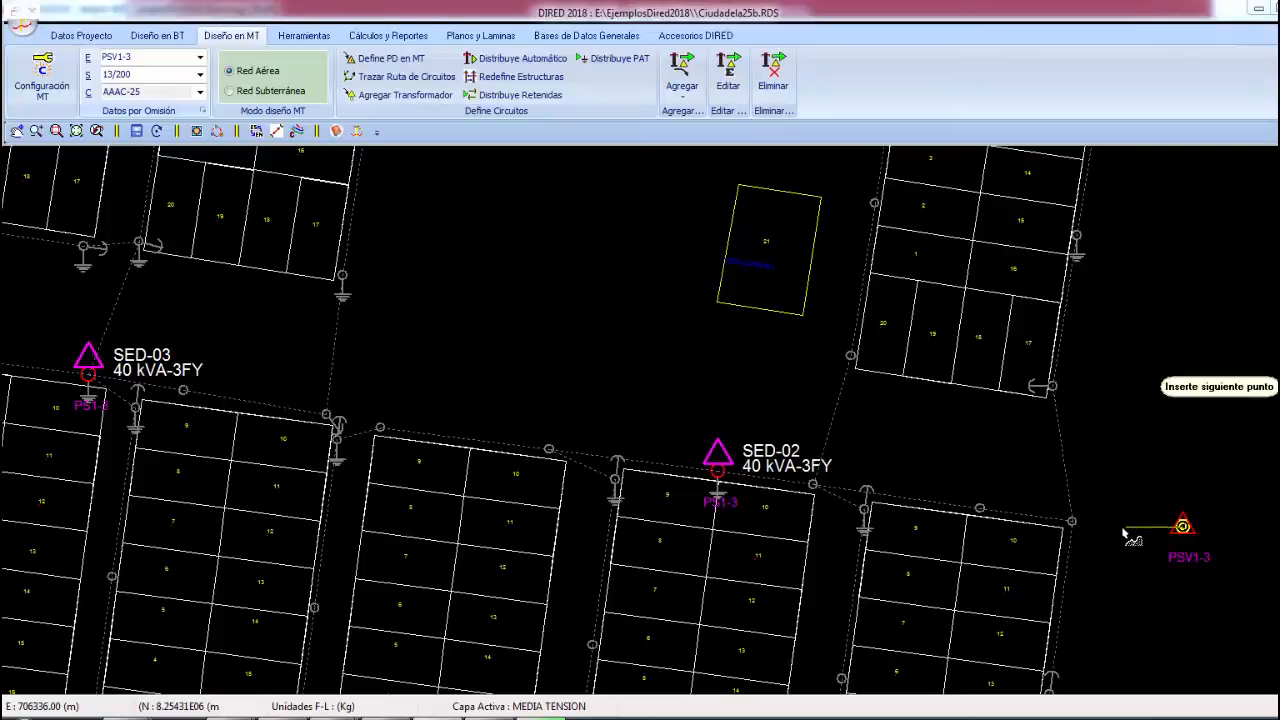
Trace the first MT span from the feed point to the existing pole at the last block's northeast corner
right_click(1088, 492)
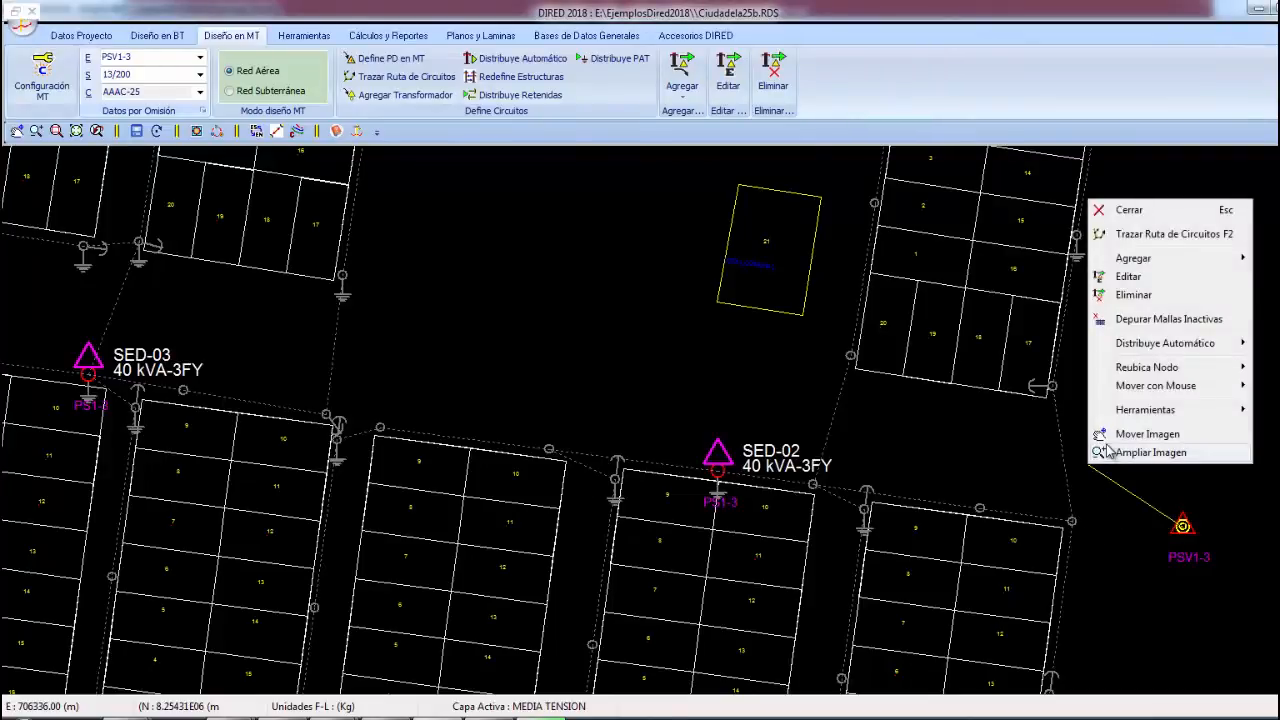
click(1120, 452)
drag(1070, 572, 1069, 523)
right_click(1022, 377)
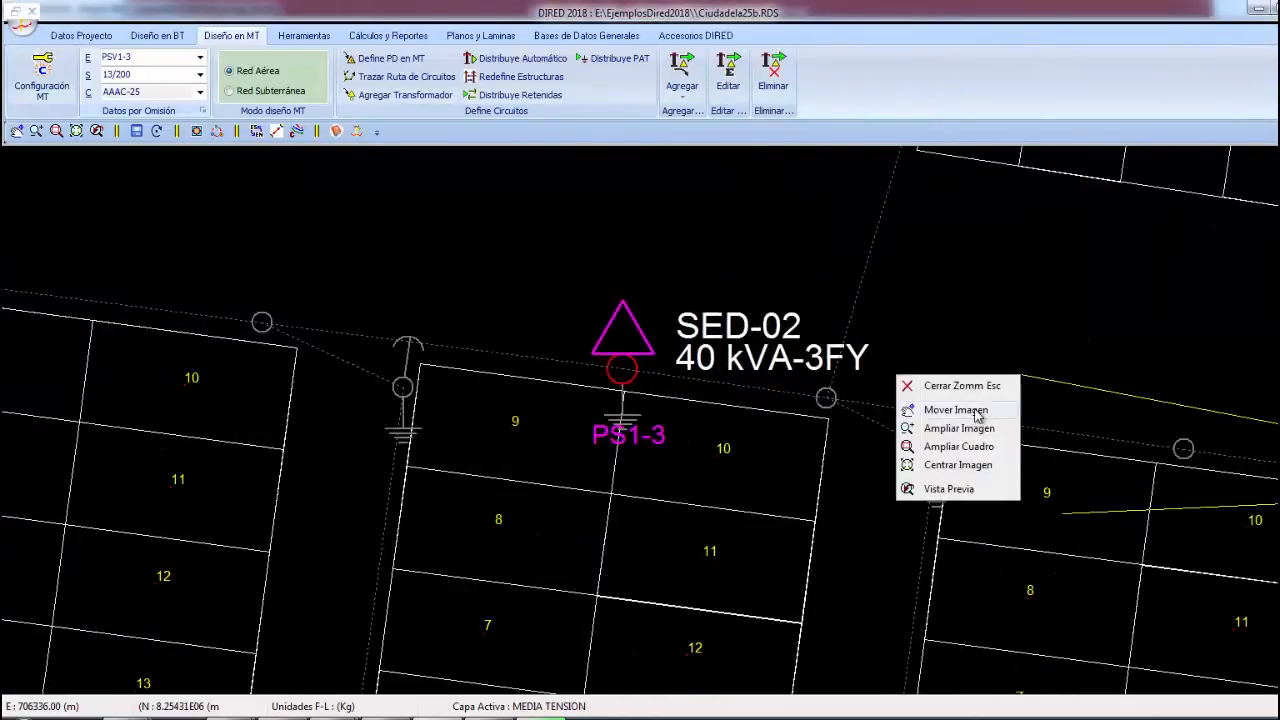
click(976, 413)
drag(1117, 474, 815, 432)
right_click(861, 331)
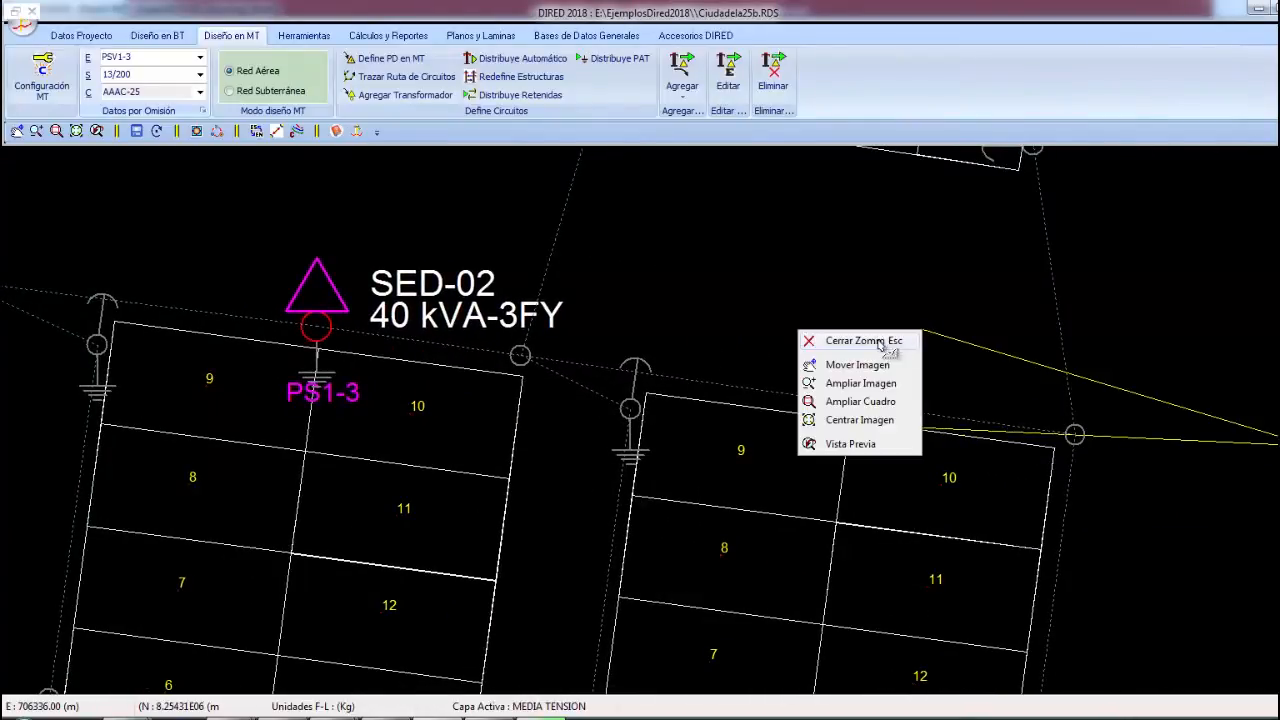
click(873, 360)
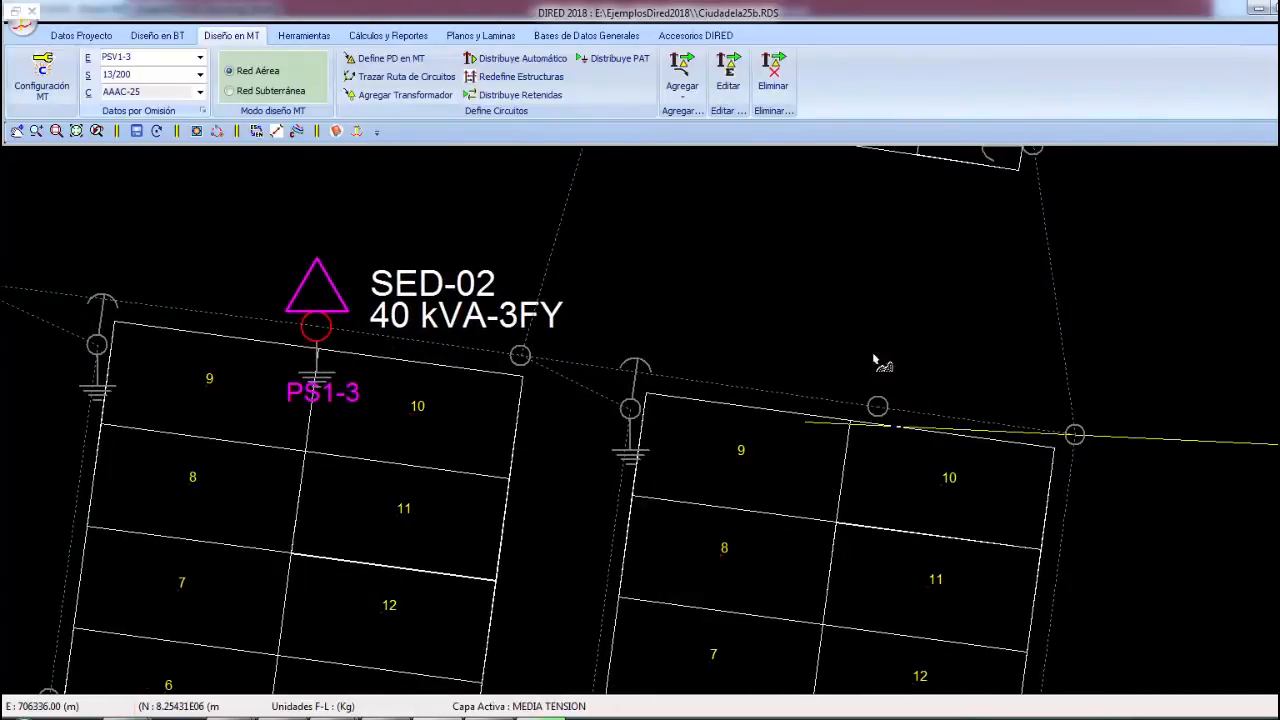
click(1073, 438)
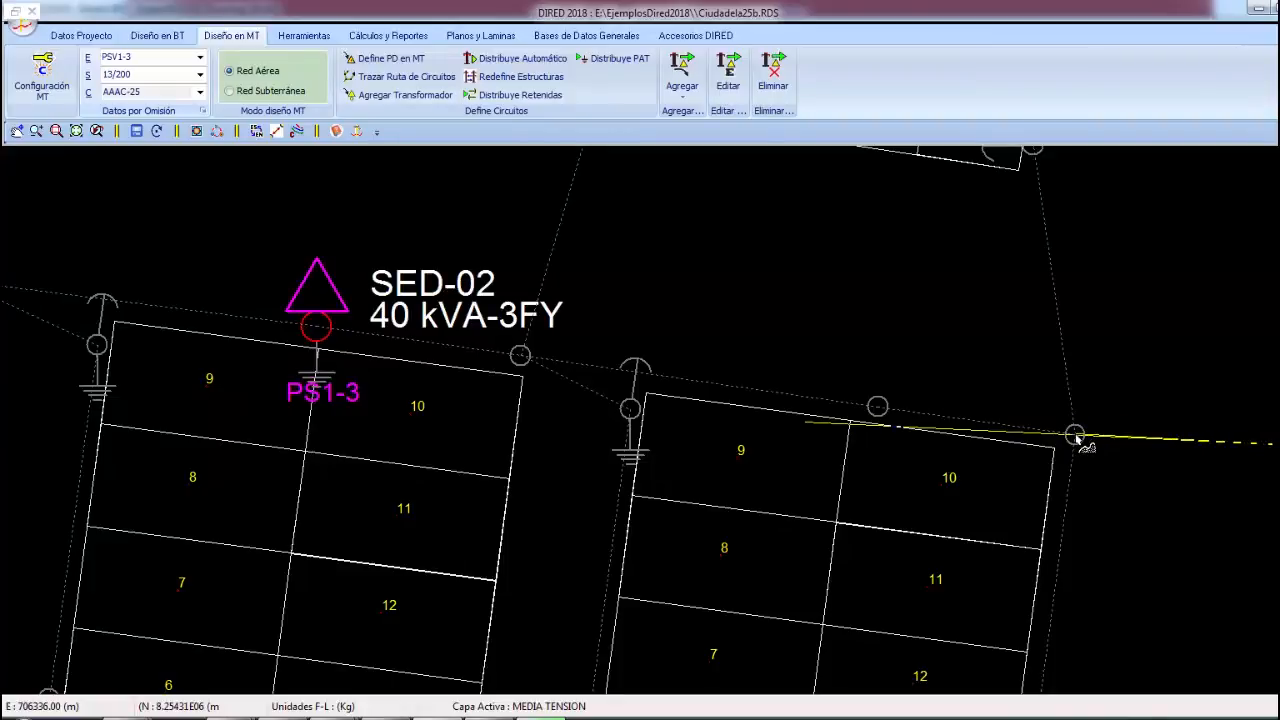
click(1075, 437)
Extend the MT route west through the next two existing poles along the street to transformer SED-02
click(876, 408)
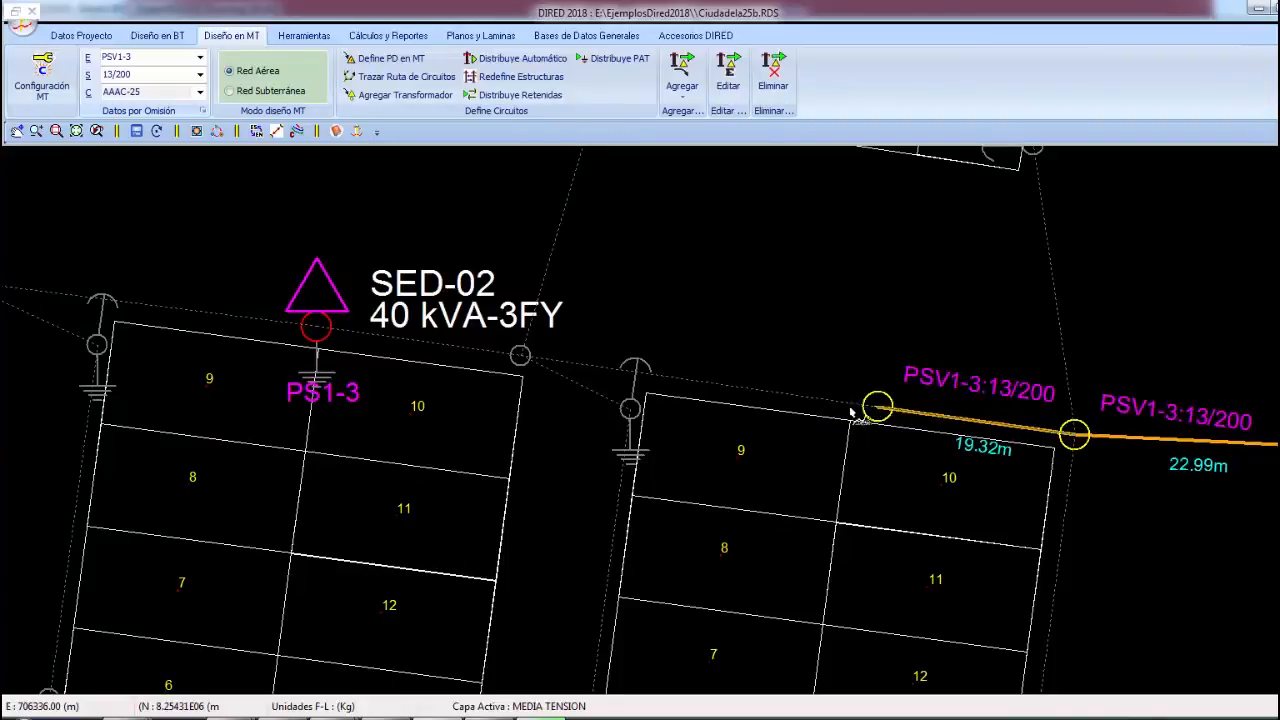
click(520, 356)
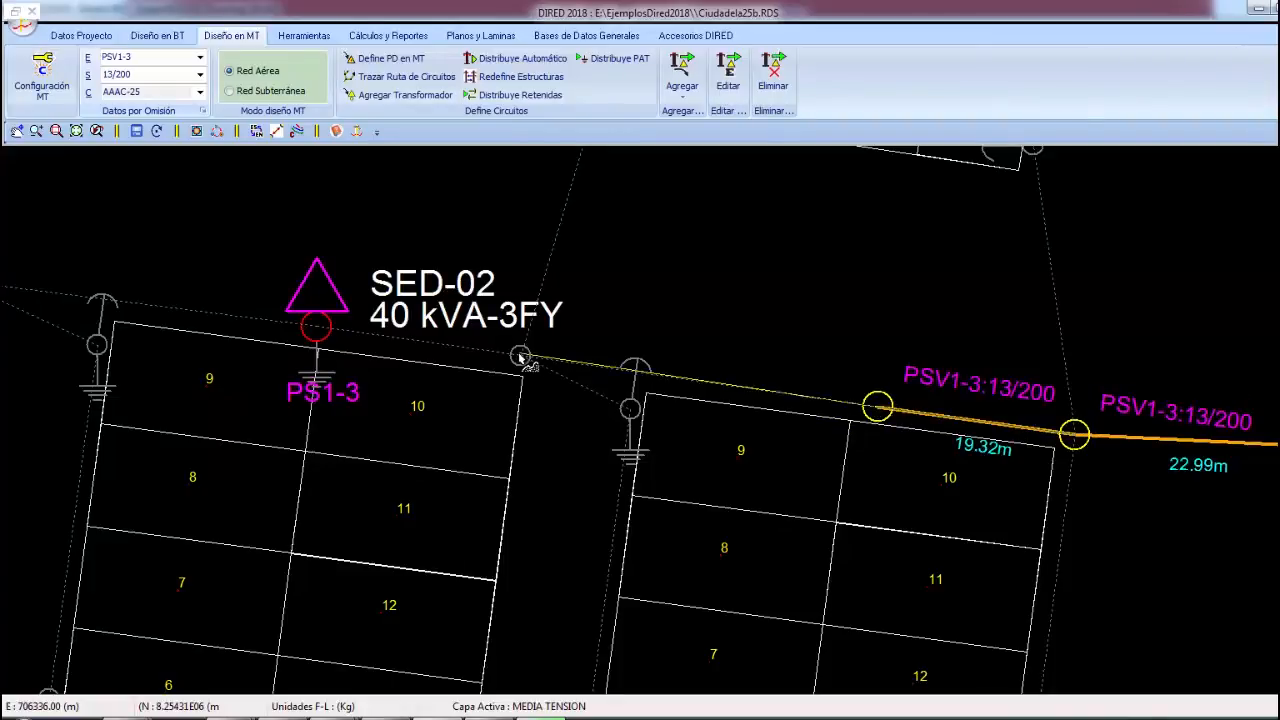
click(315, 329)
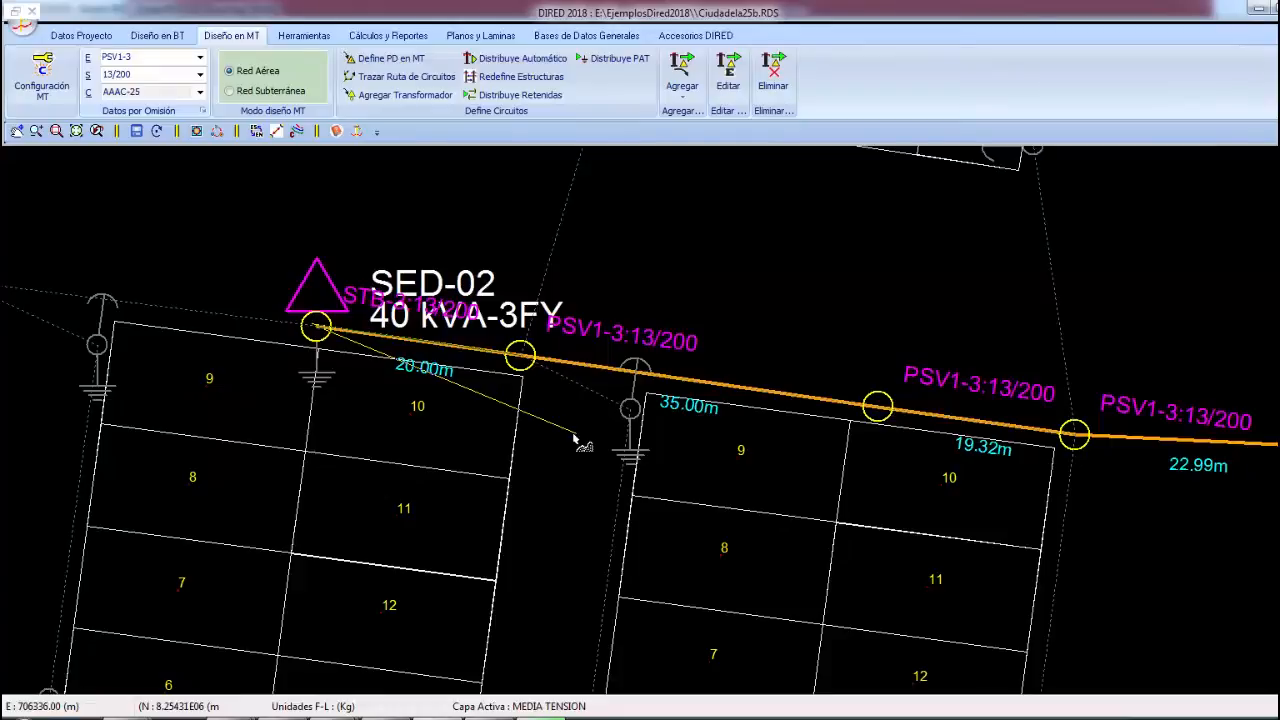
Continue the MT route west from SED-02 through the existing street poles to transformer SED-03 and end the route
scroll(578, 440, down, 3)
right_click(366, 304)
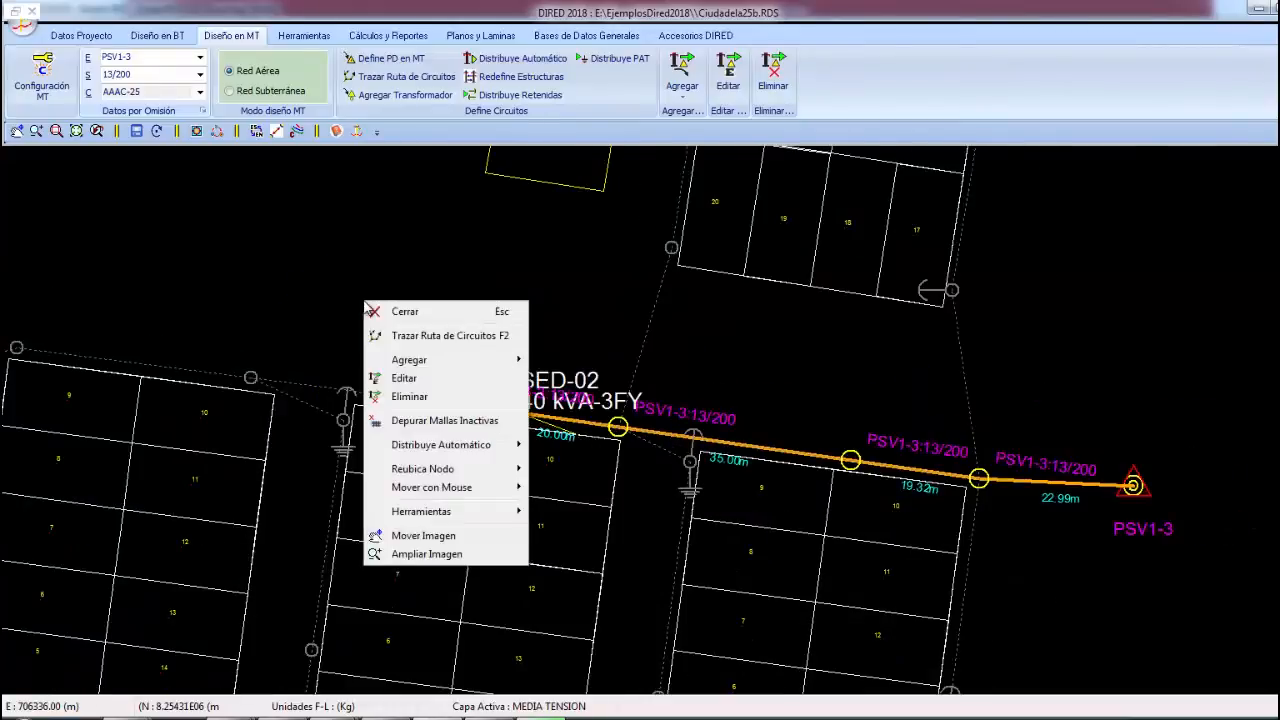
click(423, 535)
drag(300, 437, 891, 514)
right_click(872, 366)
click(823, 375)
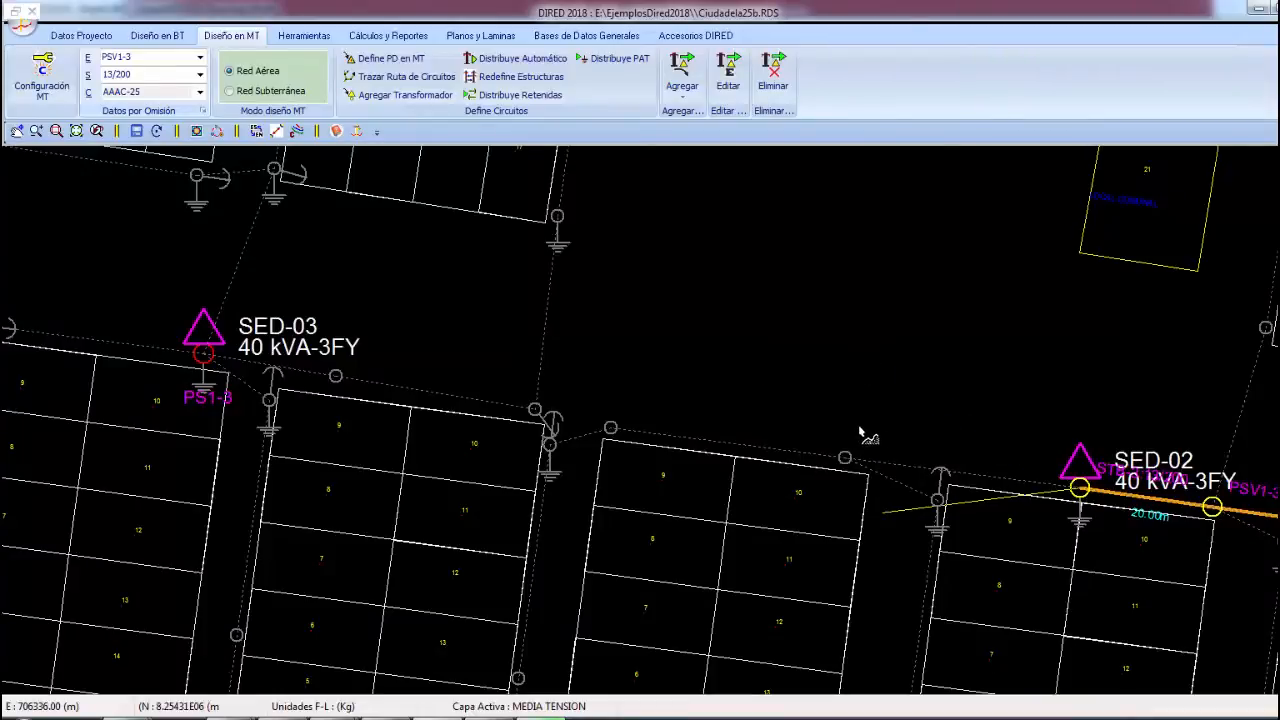
click(845, 457)
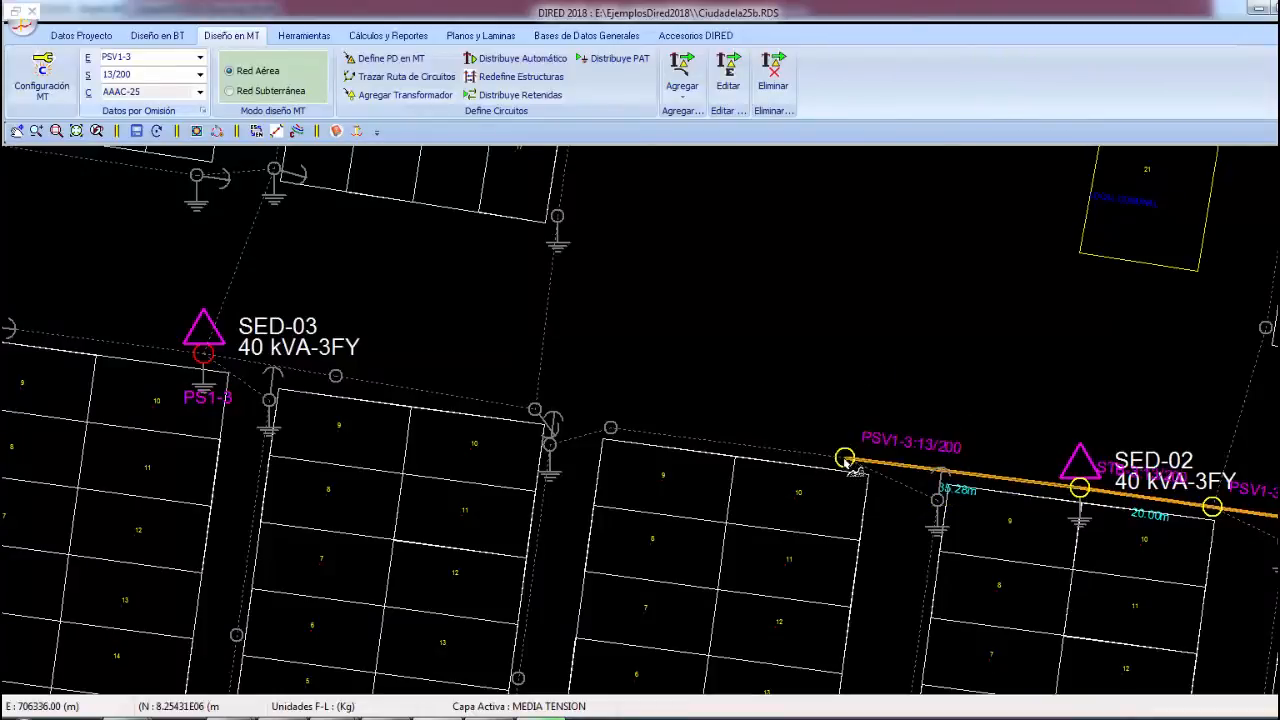
click(610, 429)
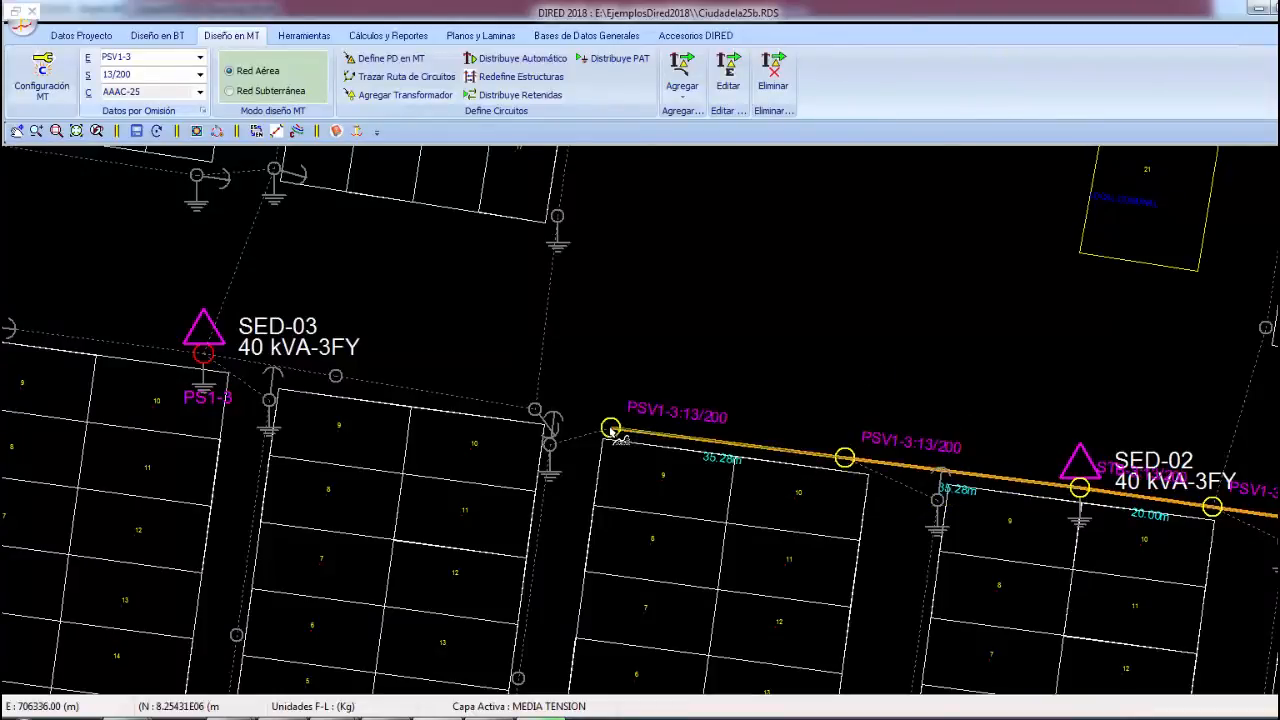
click(535, 411)
click(335, 376)
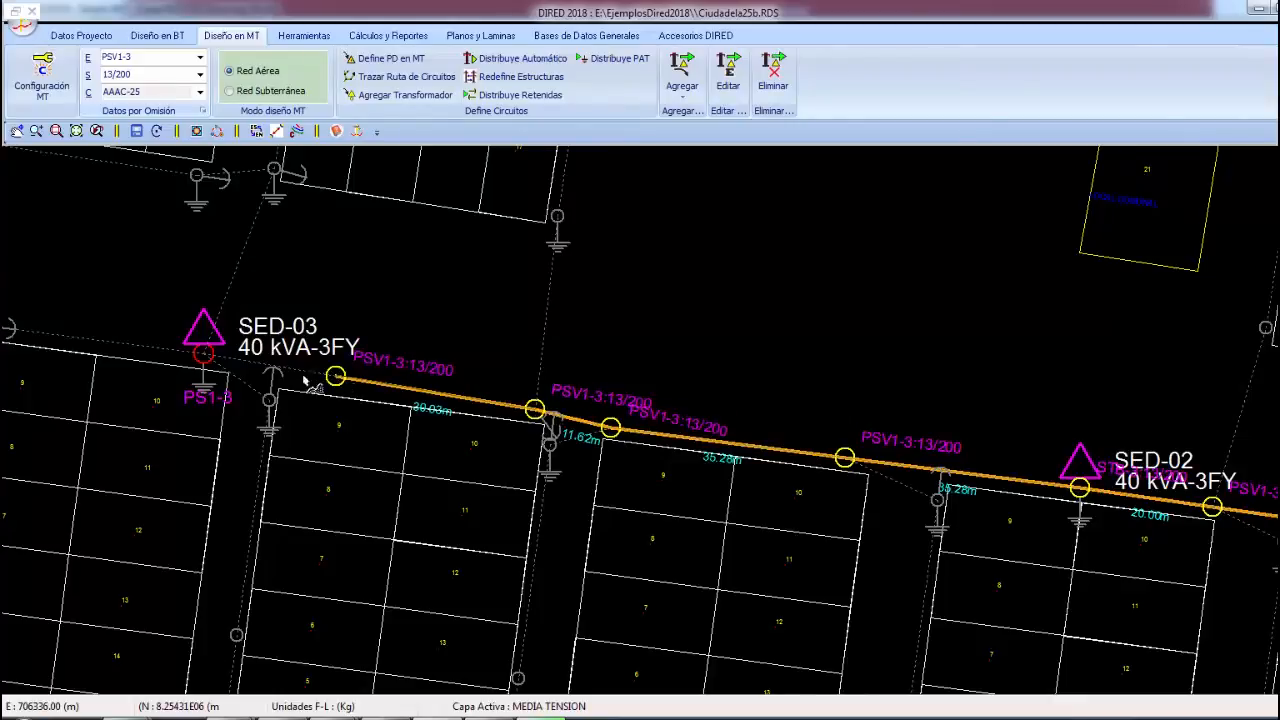
click(203, 352)
right_click(268, 287)
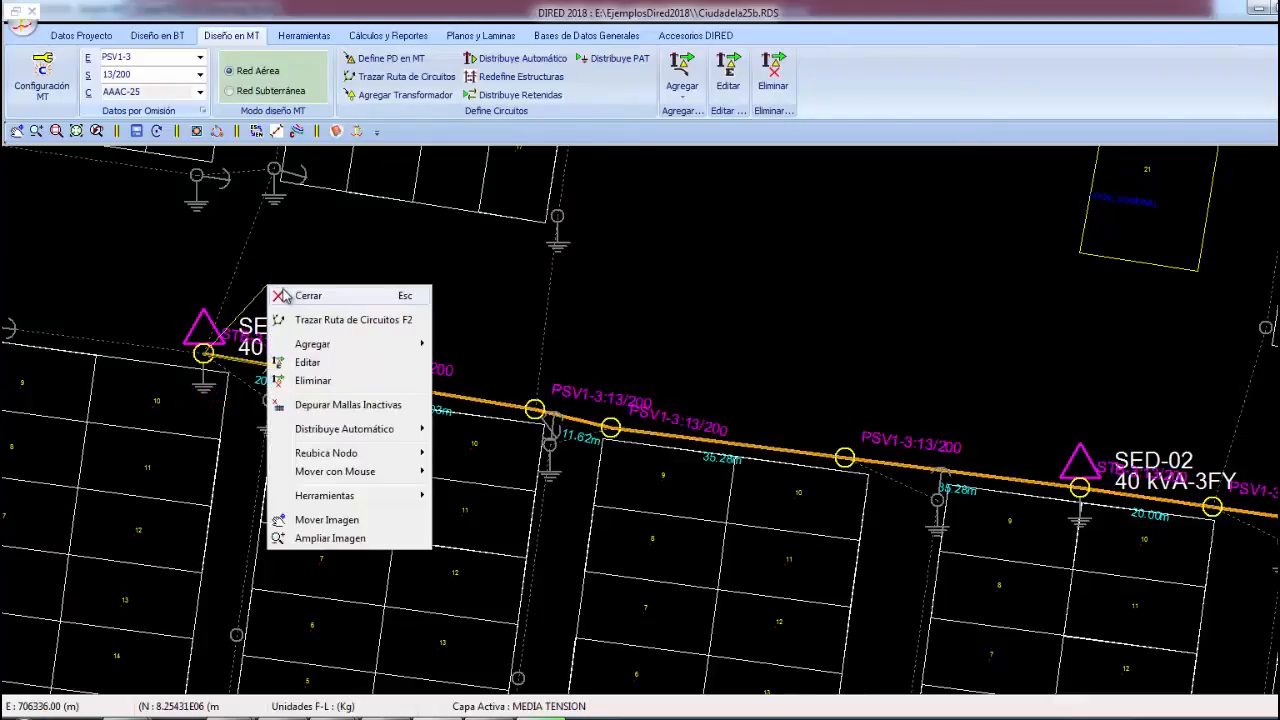
click(284, 296)
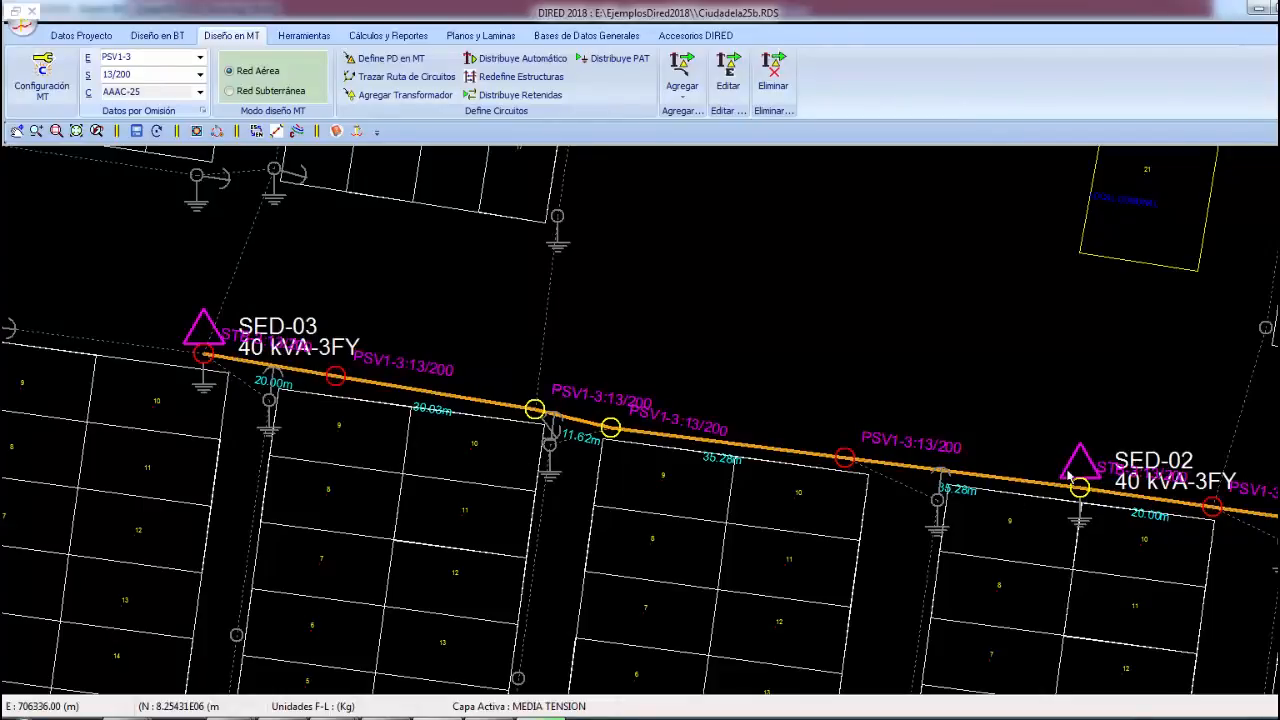
Examine the area between the traced circuit and transformer SED-01 for a possible branch path
right_click(643, 368)
click(690, 576)
drag(884, 440, 493, 492)
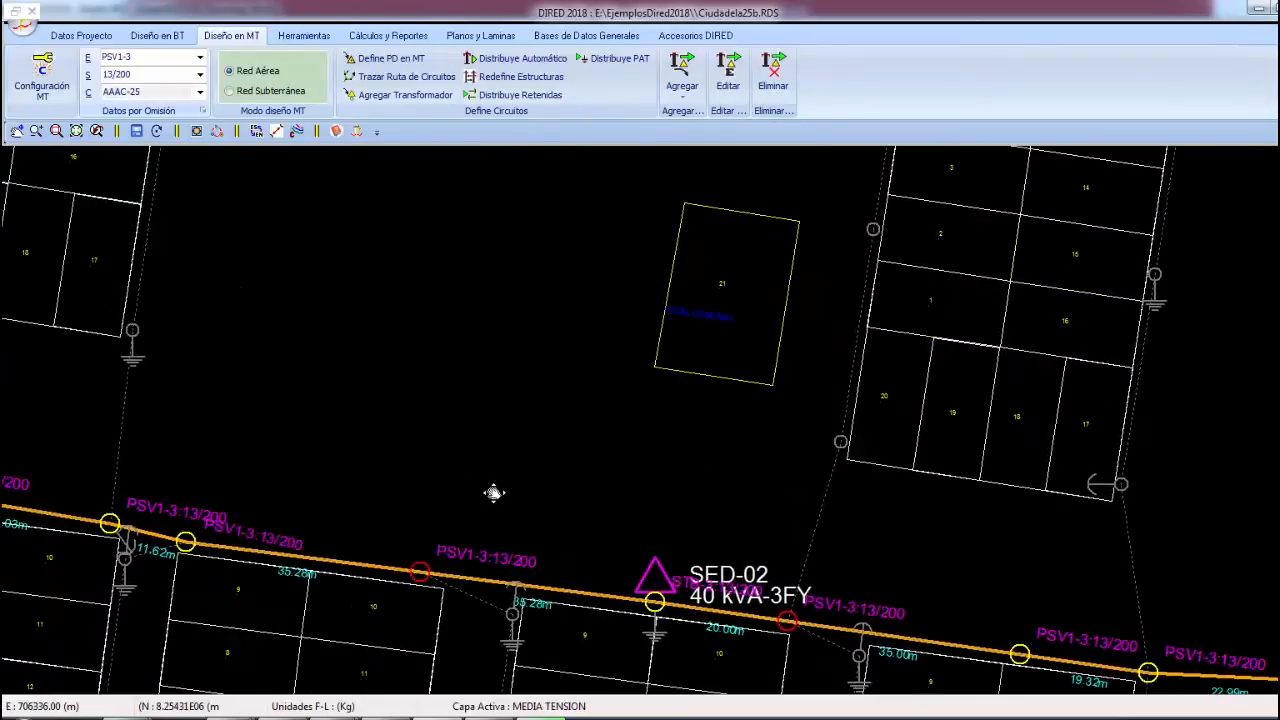
scroll(549, 466, down, 5)
drag(702, 299, 629, 474)
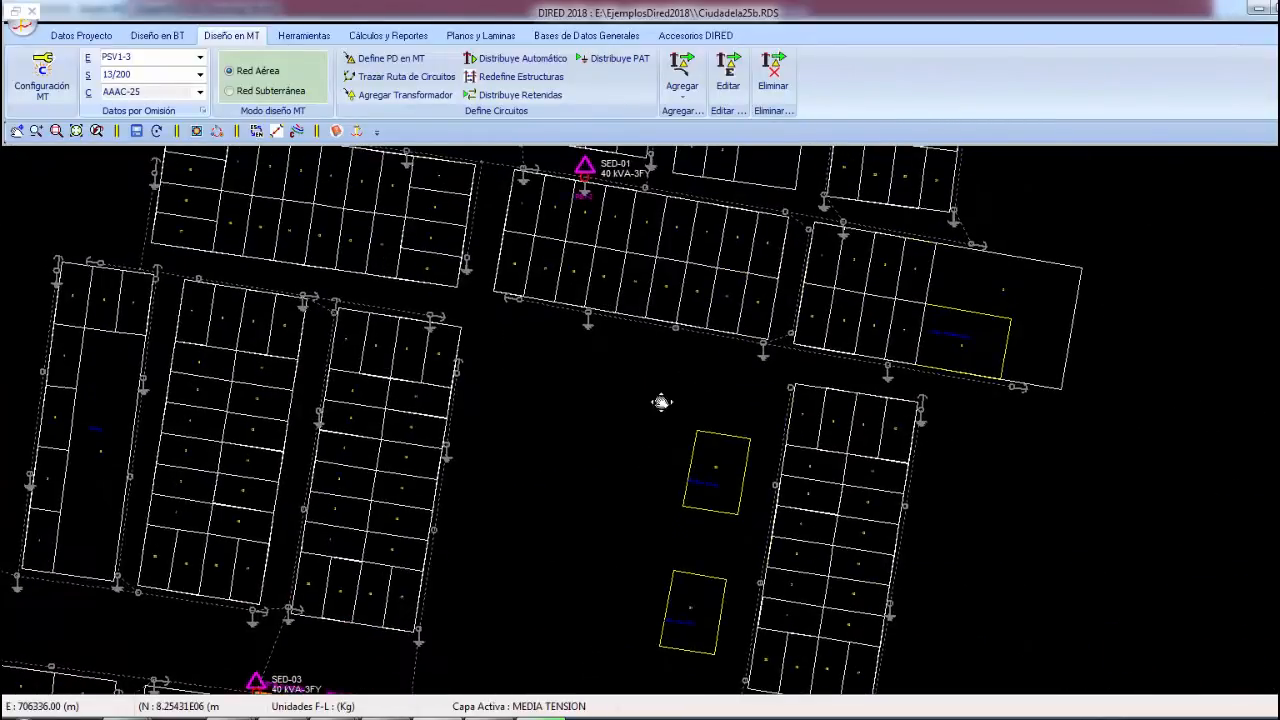
drag(619, 261, 600, 377)
scroll(573, 286, up, 2)
drag(563, 288, 552, 374)
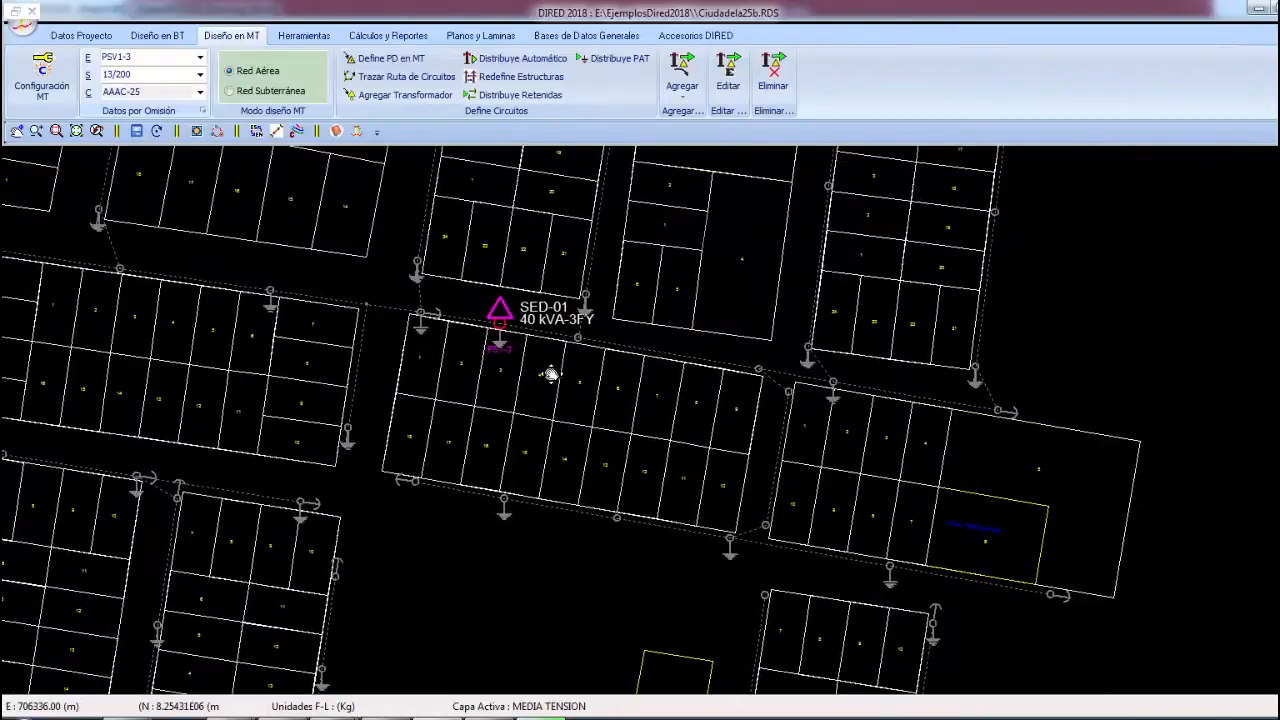
drag(720, 471, 700, 321)
drag(694, 514, 726, 314)
drag(706, 563, 748, 410)
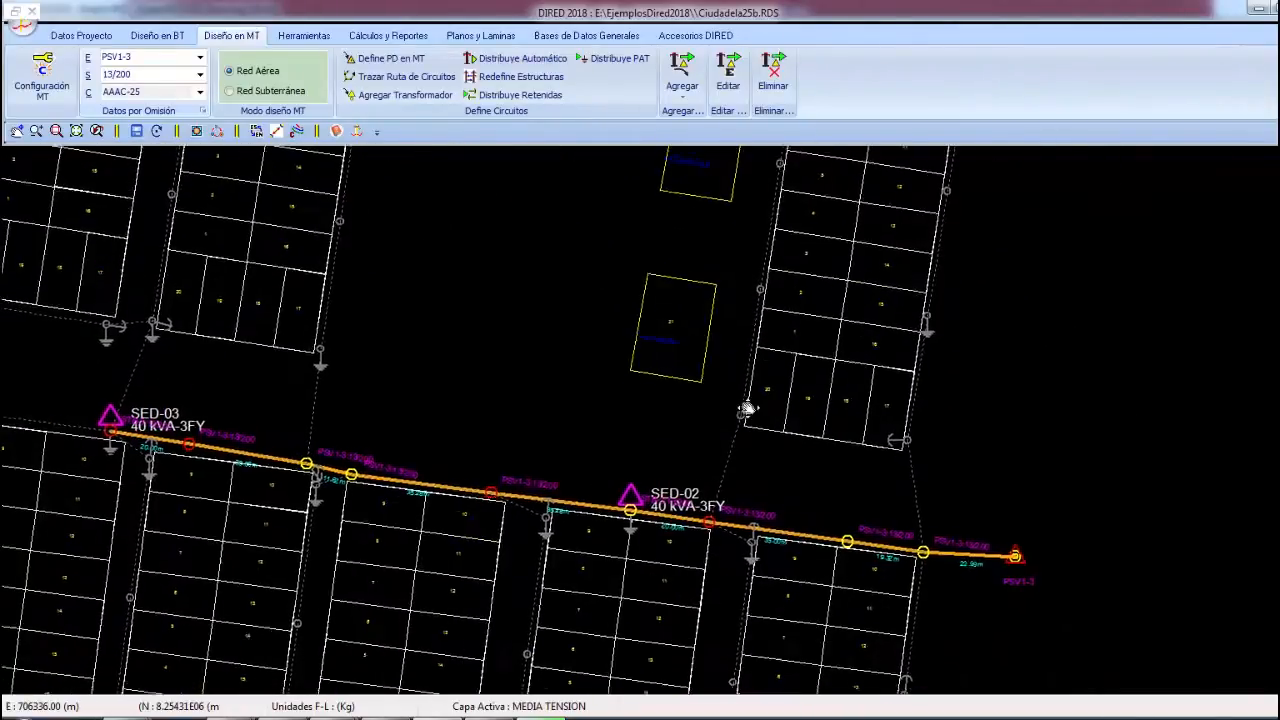
scroll(750, 420, up, 2)
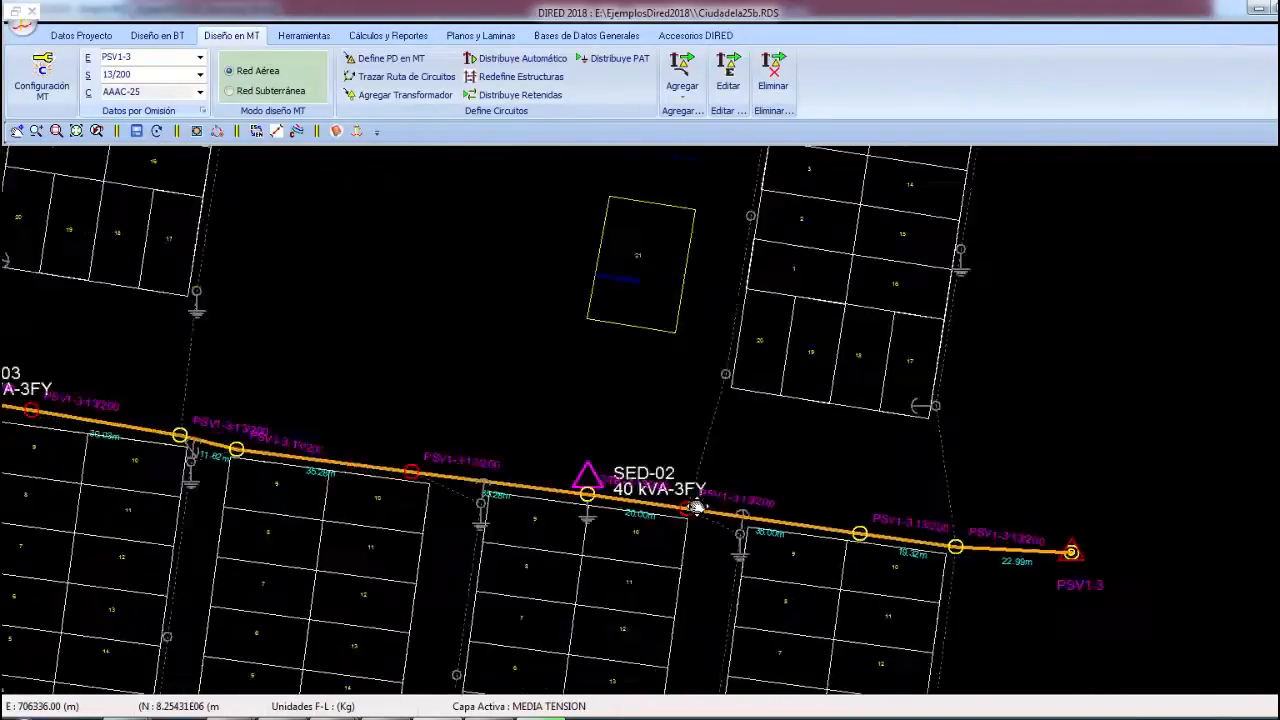
right_click(757, 425)
click(730, 432)
scroll(652, 456, up, 2)
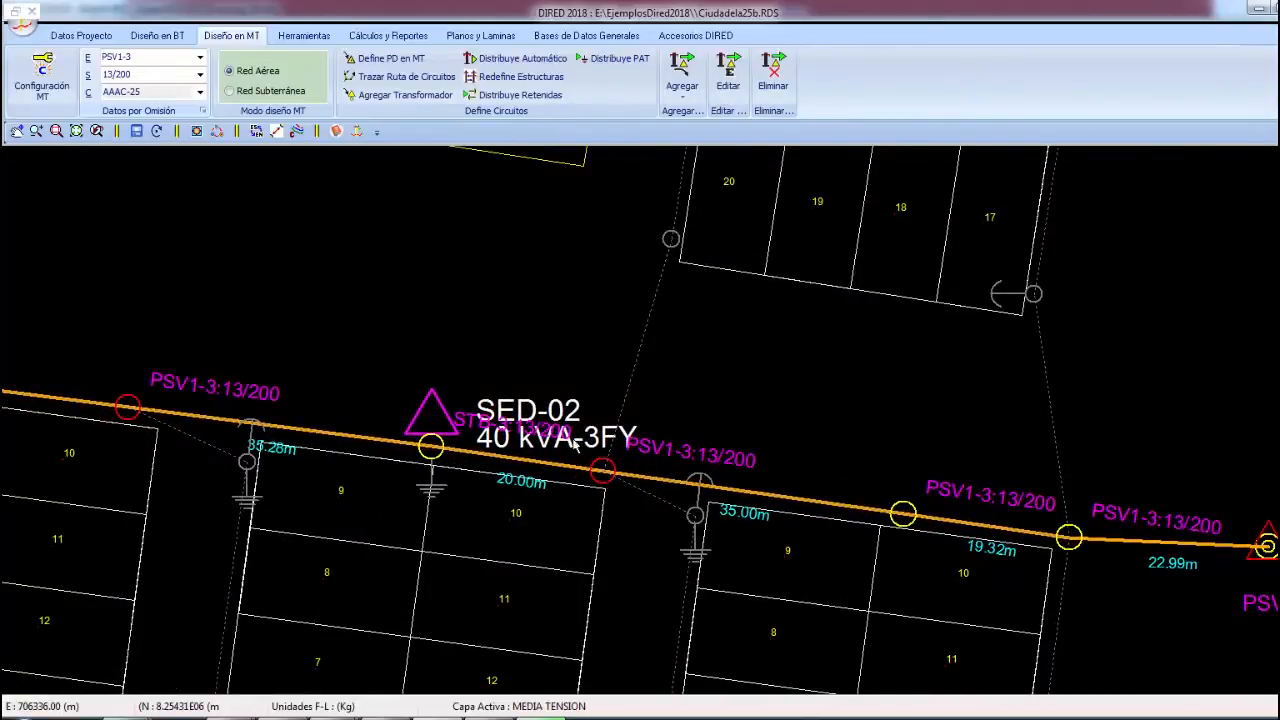
Configure the MT plan display to show pole numbering and hide the support names
click(296, 133)
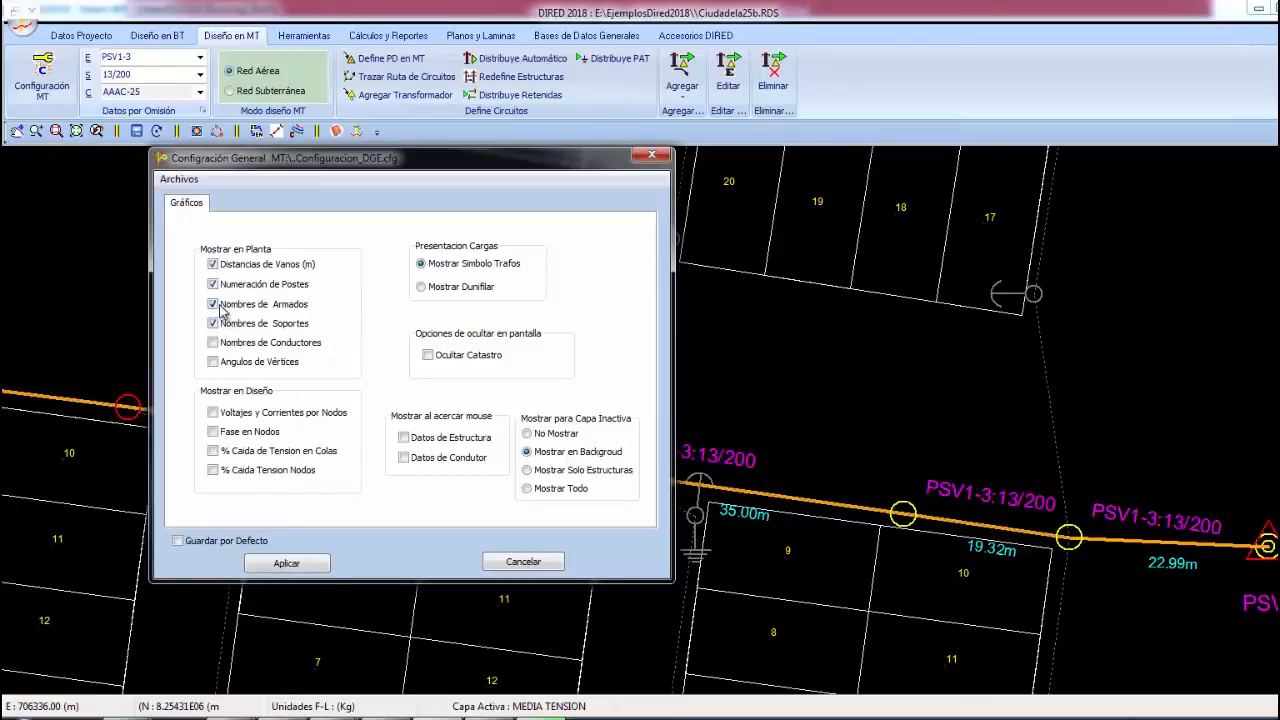
click(287, 563)
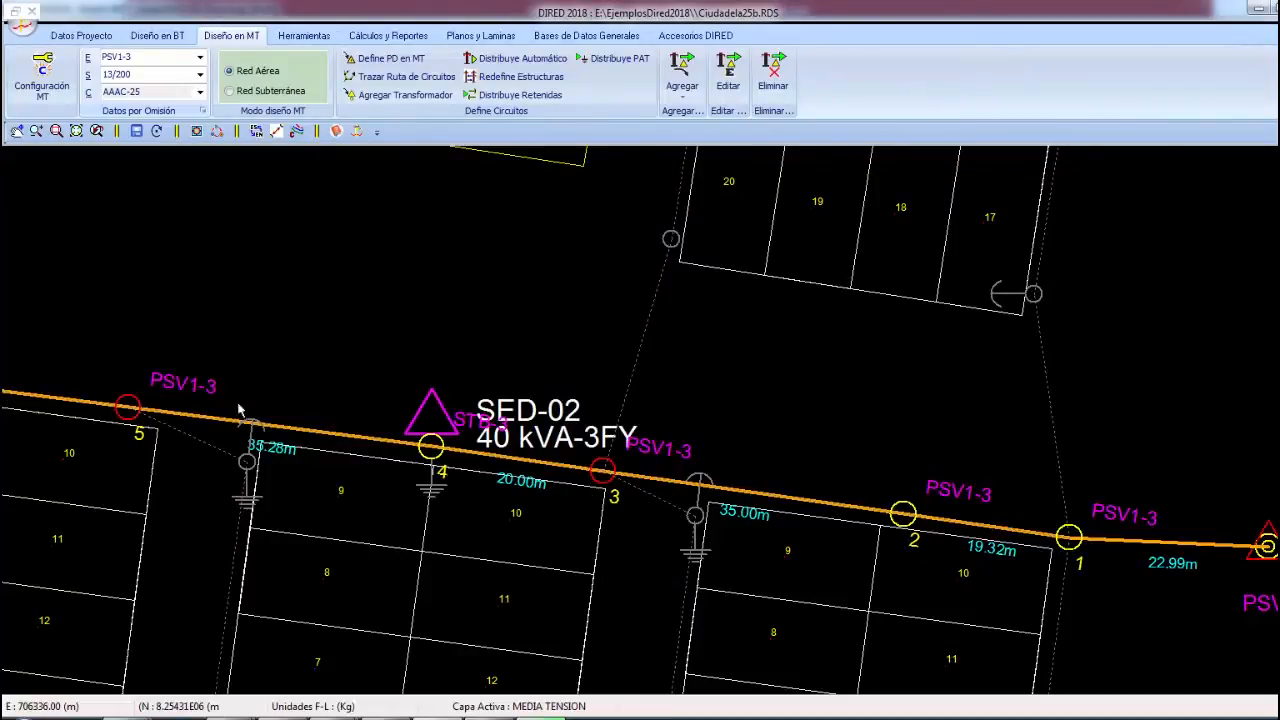
Trace a branch from structure 3 north to the existing pole at the corner of lot 20
scroll(700, 435, down, 5)
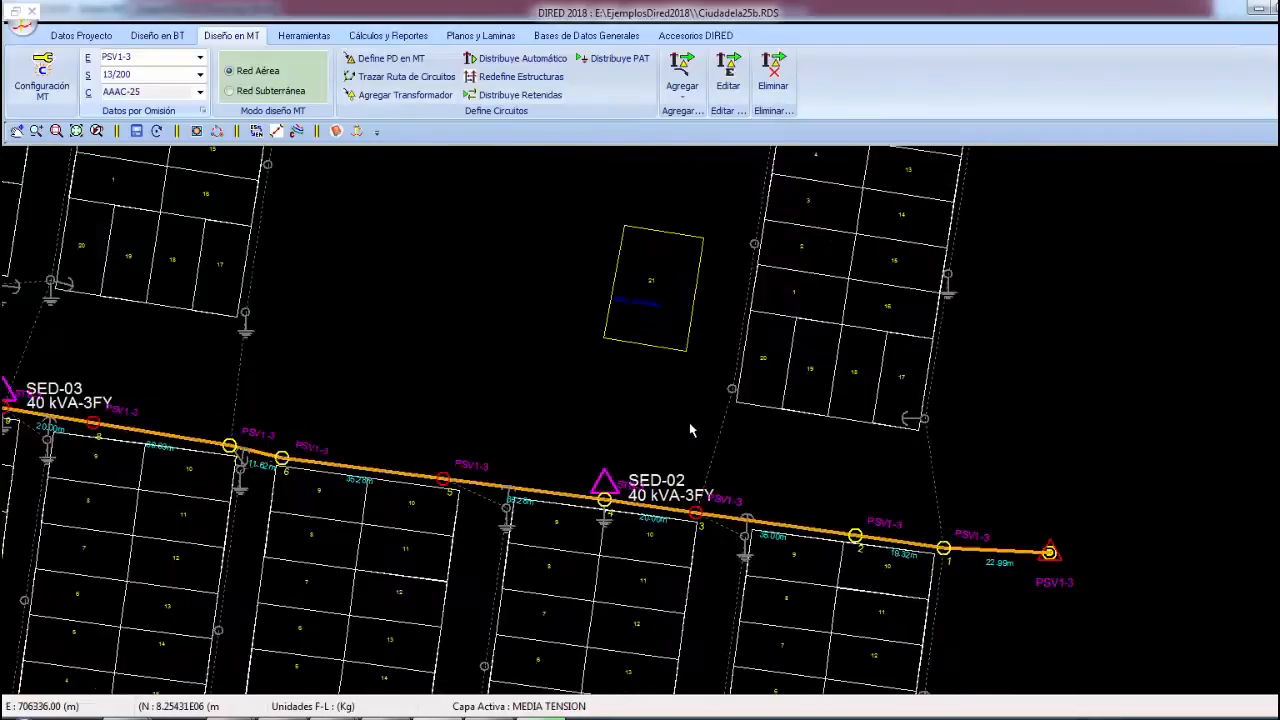
scroll(695, 420, down, 2)
scroll(652, 231, up, 8)
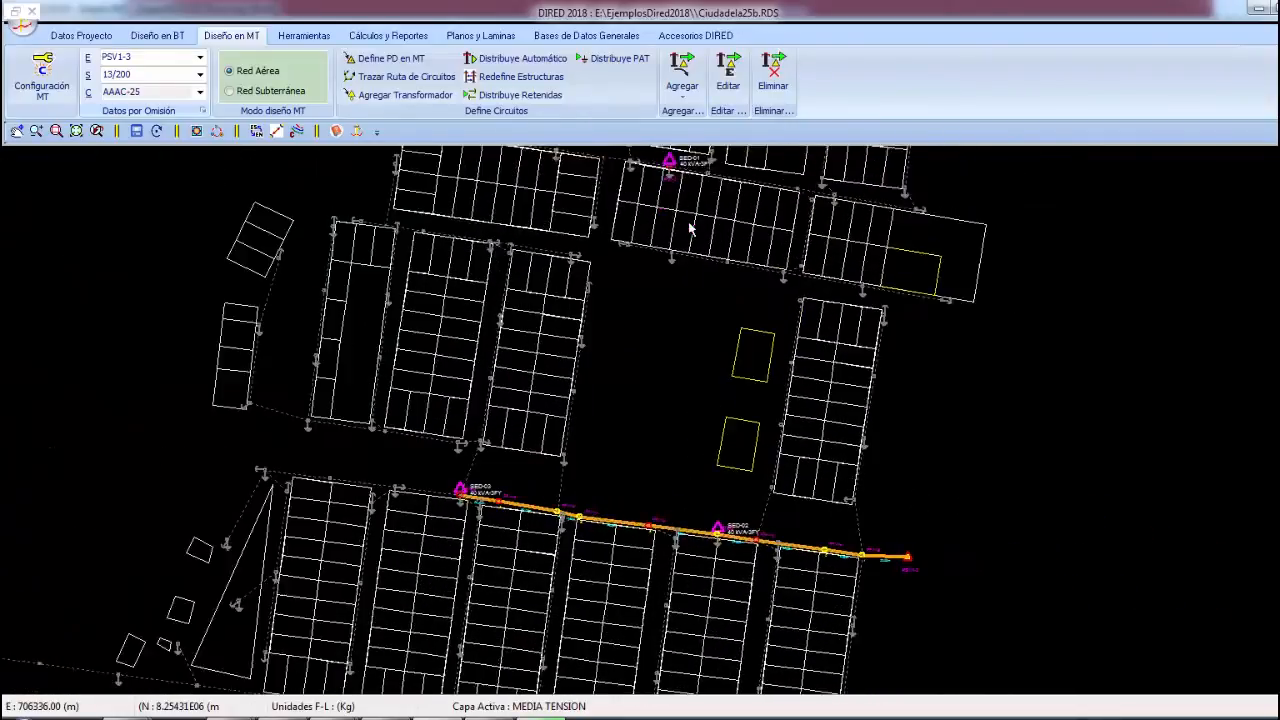
scroll(727, 409, up, 2)
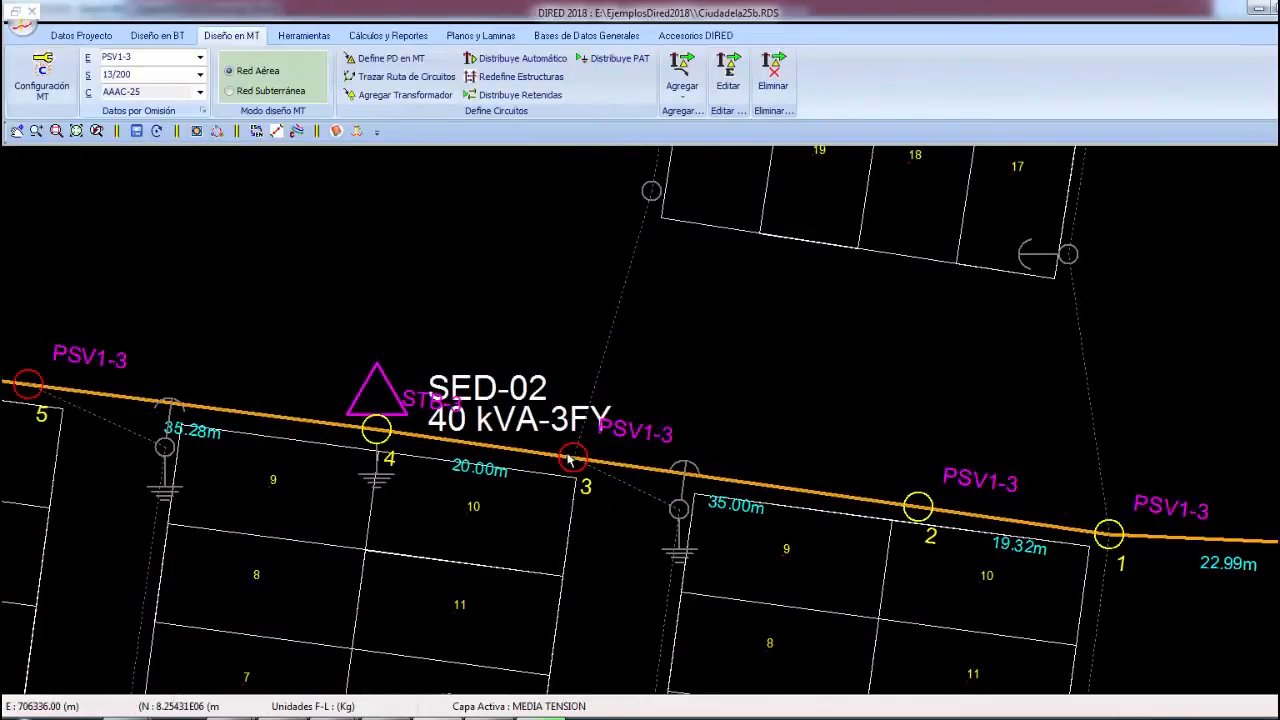
scroll(573, 457, down, 2)
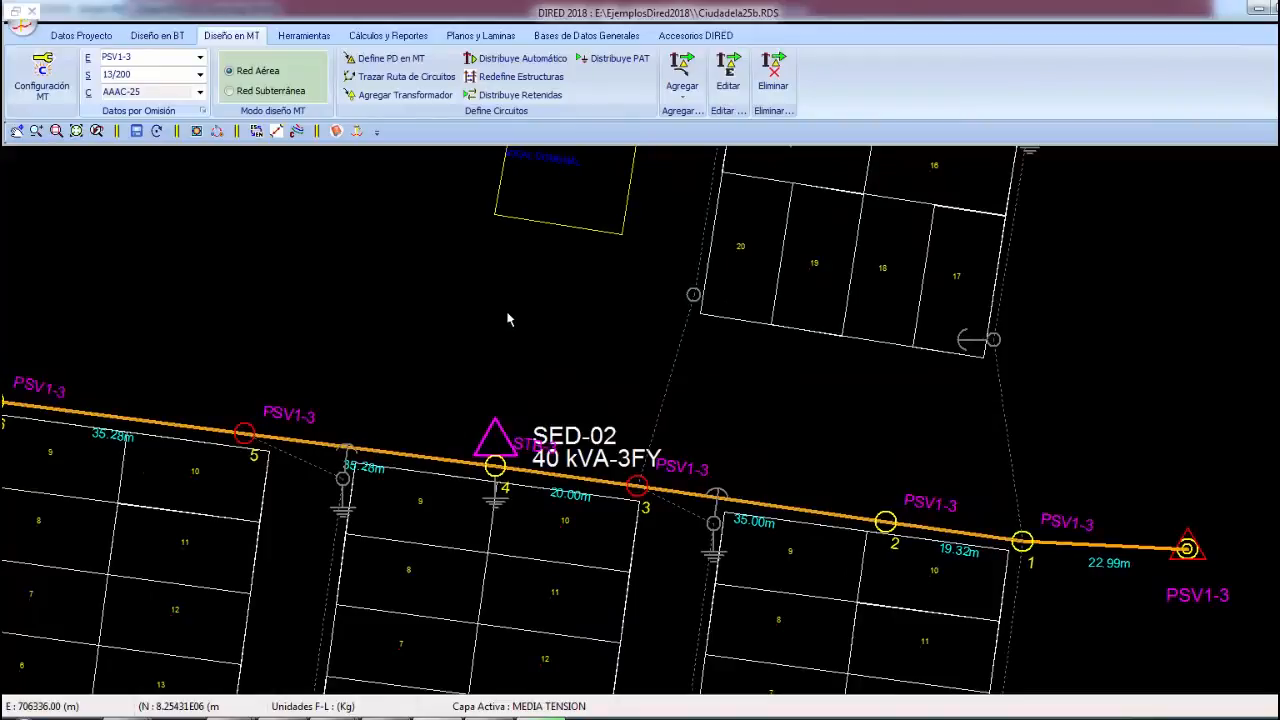
click(410, 78)
click(660, 493)
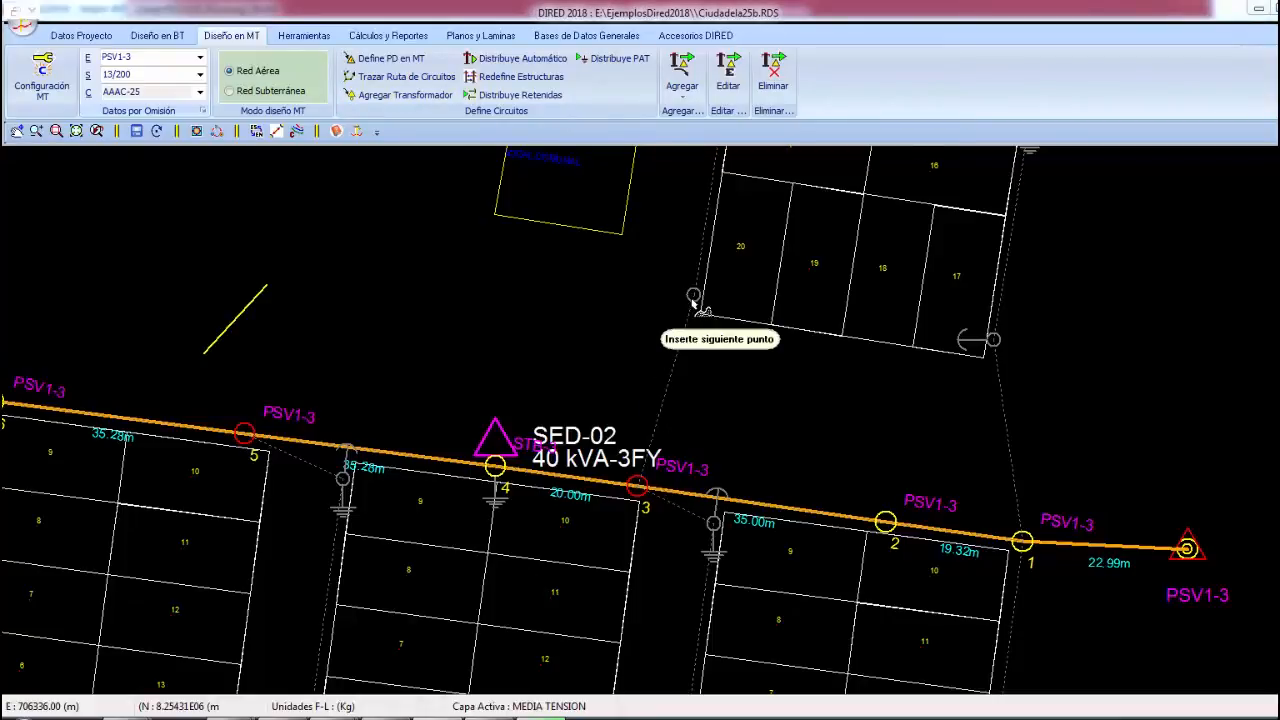
click(694, 297)
Extend the MT branch north from structure 3.1 through the two existing poles beside lots 2 and 5
right_click(762, 226)
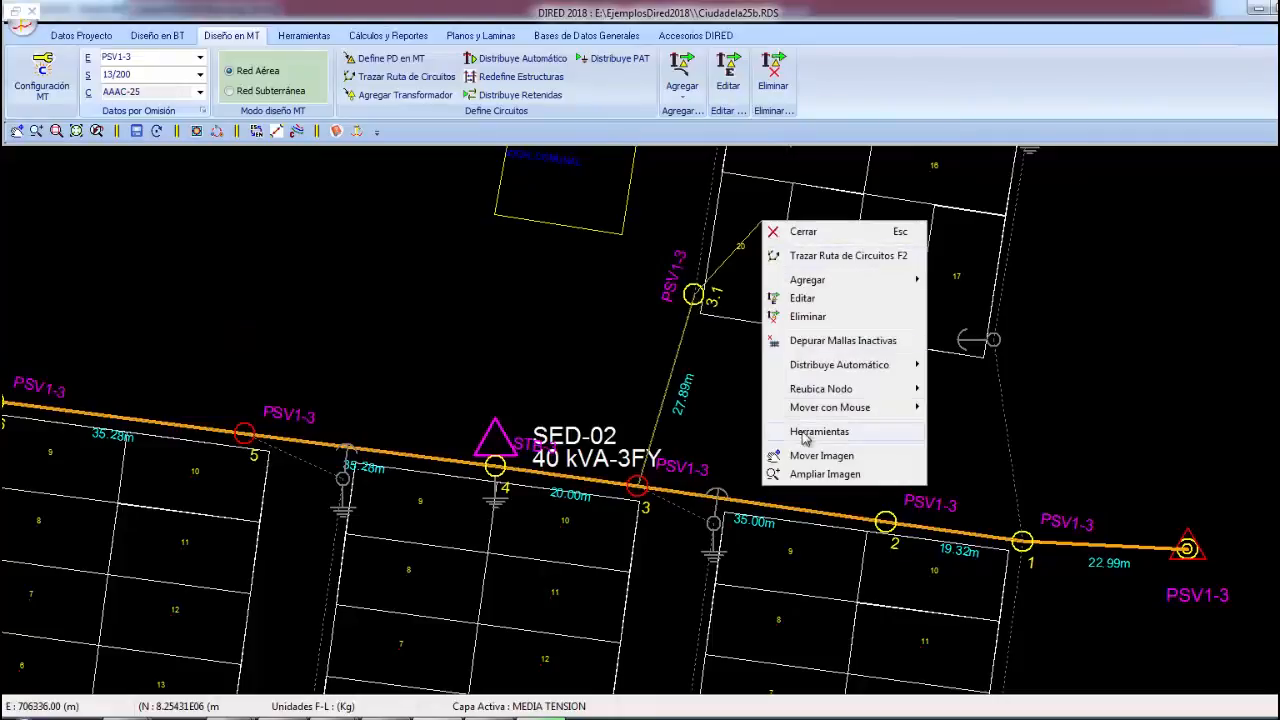
click(806, 457)
mouse_move(789, 229)
mouse_down()
mouse_move(743, 543)
mouse_move(737, 391)
mouse_move(750, 355)
mouse_move(748, 455)
mouse_up()
scroll(697, 470, up, 3)
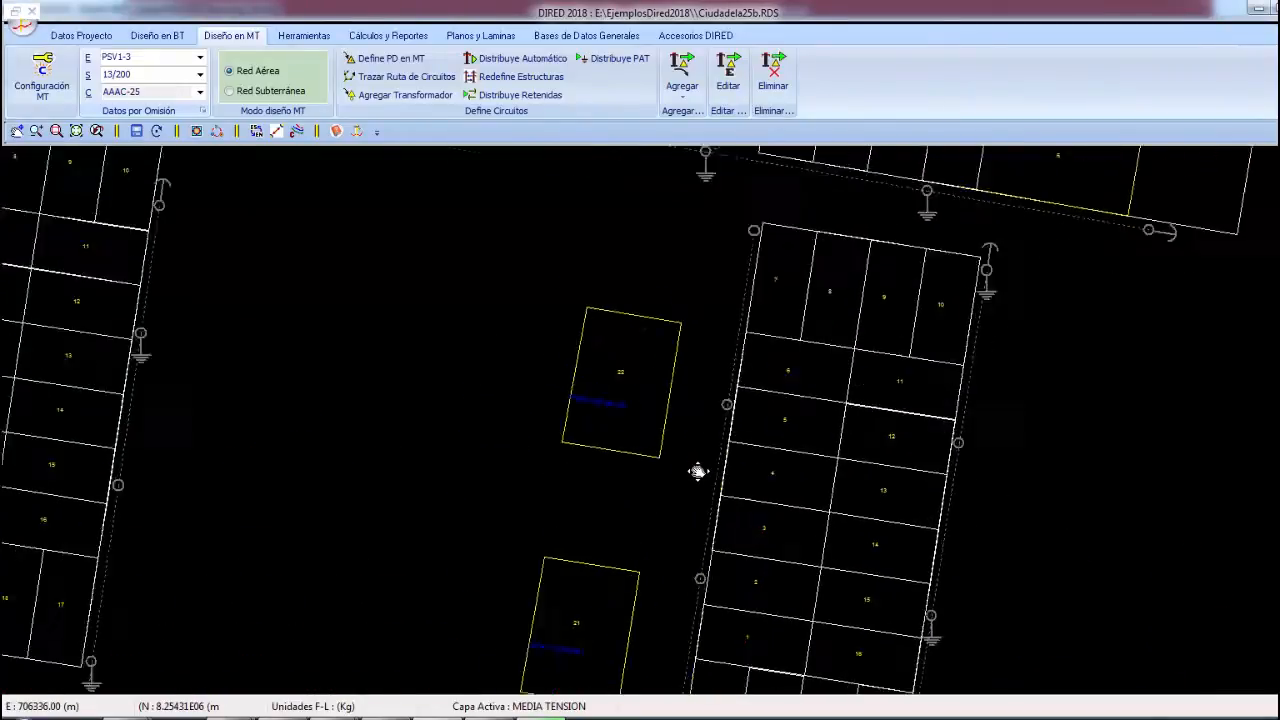
right_click(688, 412)
click(654, 427)
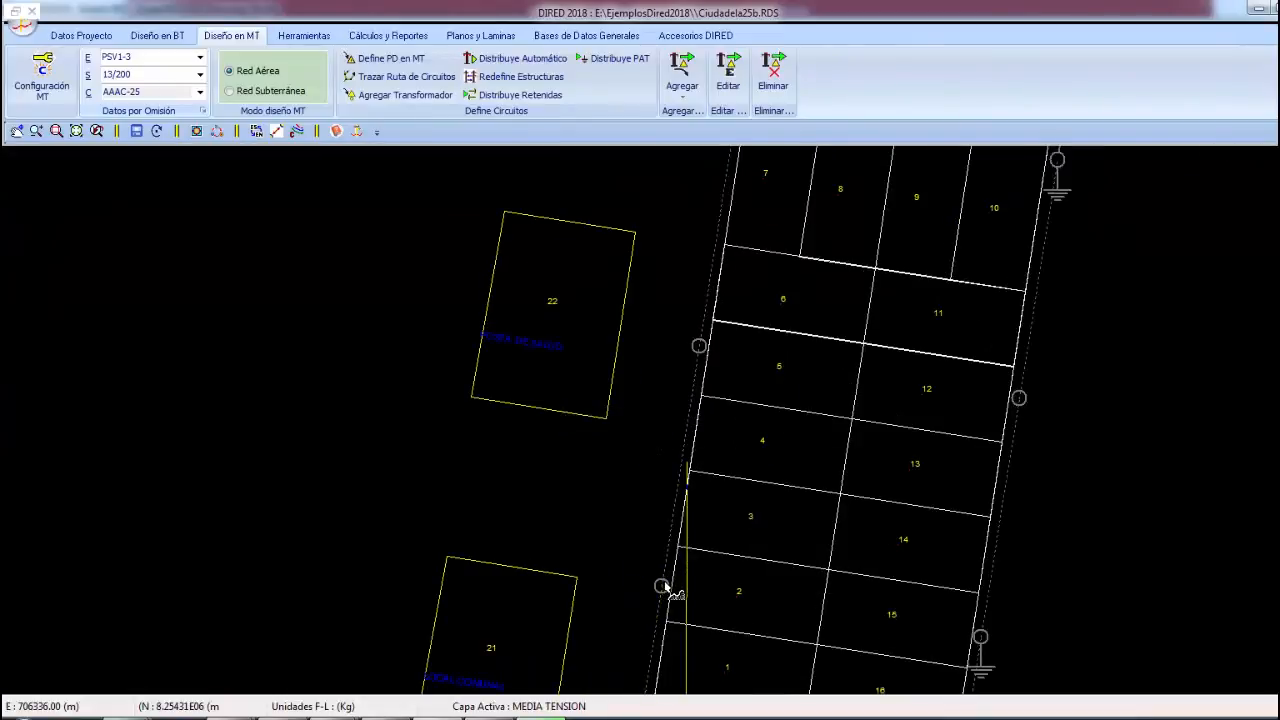
click(661, 586)
click(699, 346)
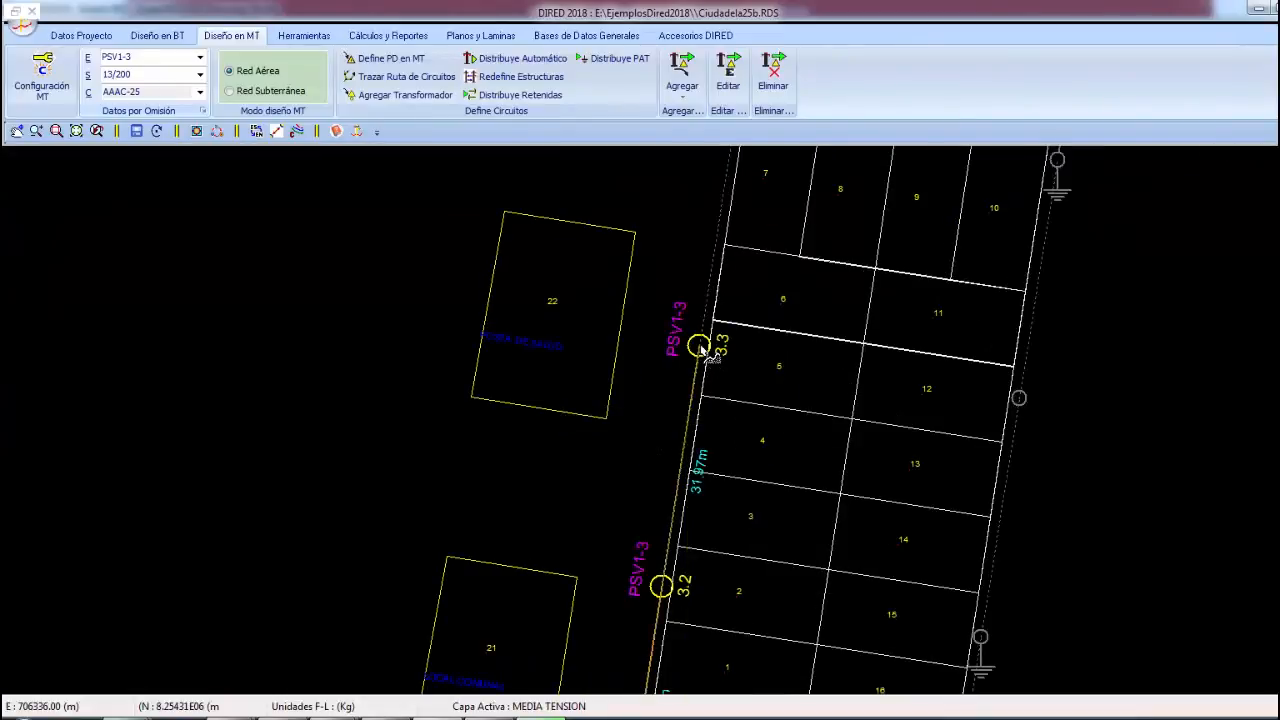
Continue the branch north to the pole at the corner of lot 7 and across the street to the pole beside lot 10
right_click(755, 265)
click(789, 494)
drag(780, 263, 729, 562)
right_click(734, 434)
click(700, 432)
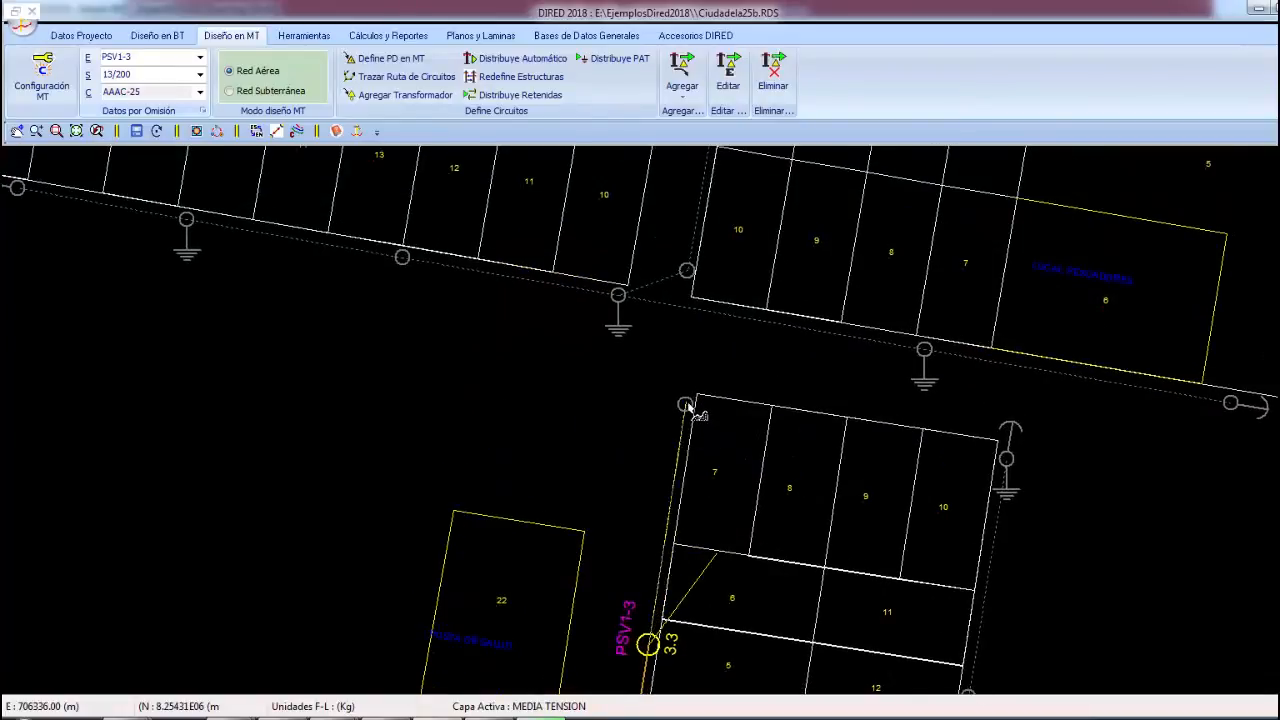
click(686, 405)
click(686, 270)
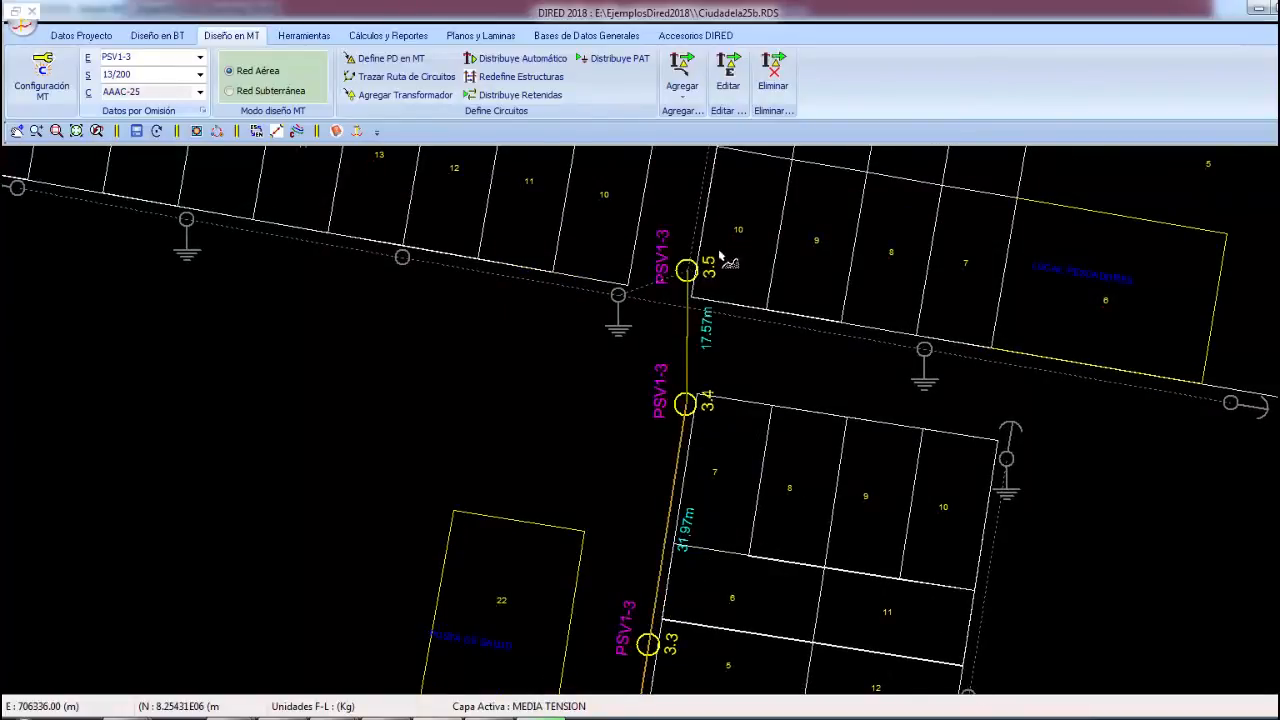
Route the branch north to the next street corner, then west through the existing poles to transformer SED-01, and end the route
right_click(728, 245)
click(752, 477)
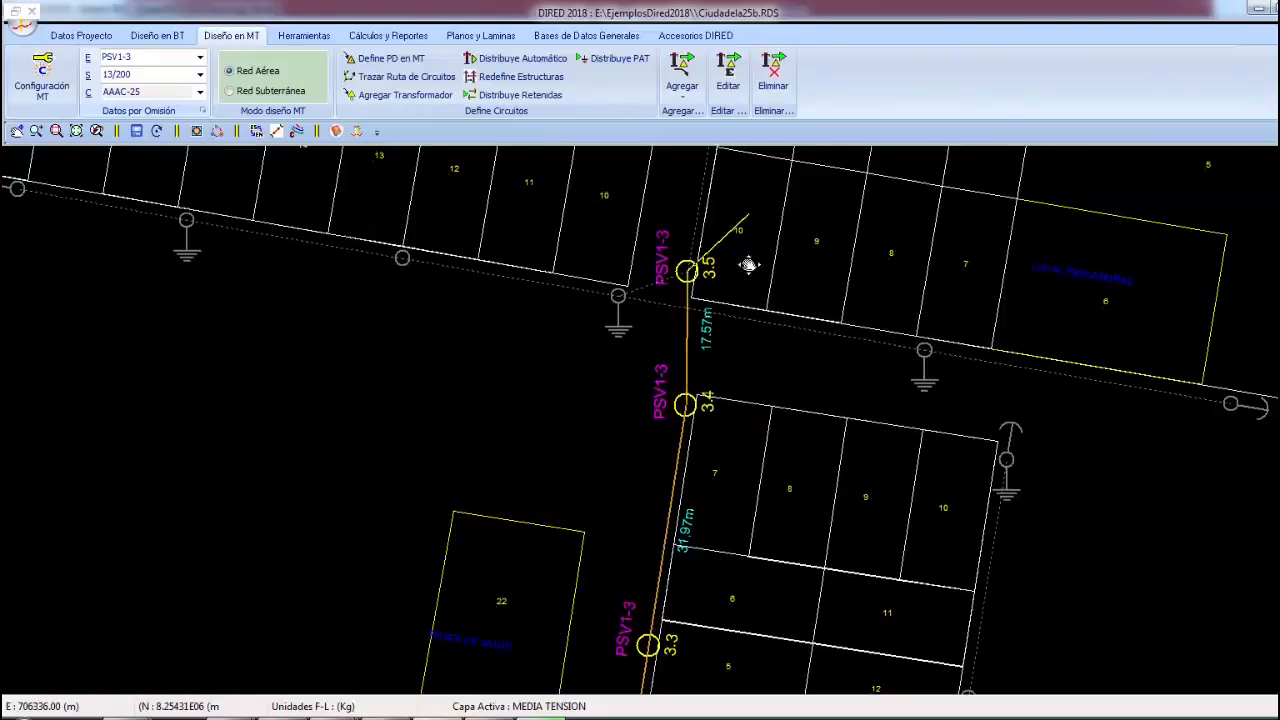
drag(749, 263, 773, 487)
click(705, 463)
click(647, 419)
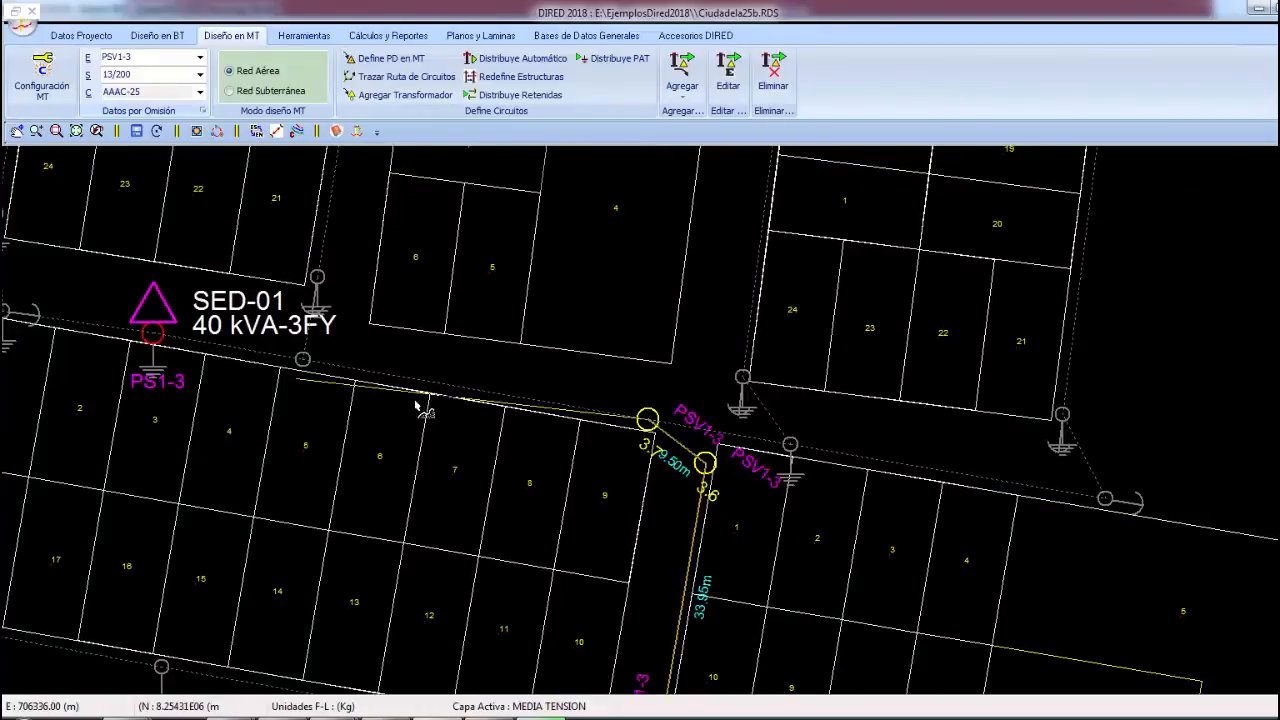
click(303, 360)
click(152, 332)
right_click(226, 216)
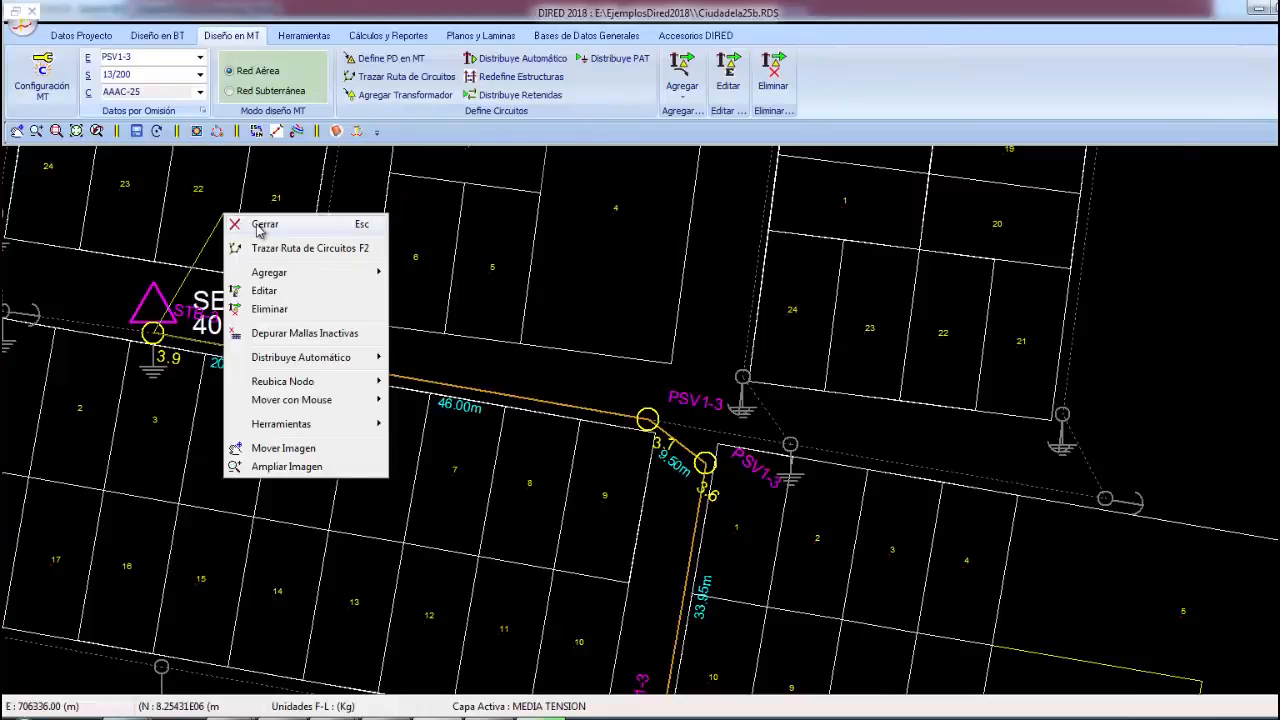
click(259, 226)
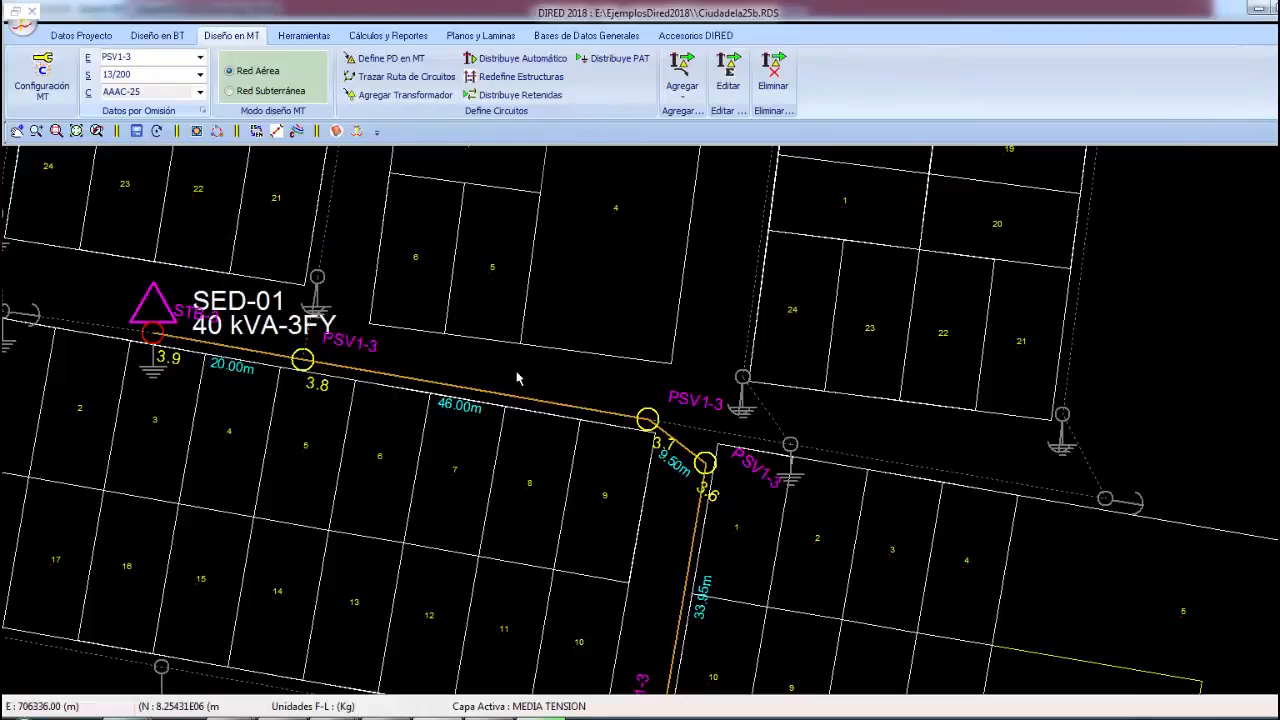
Review the complete MT circuit, from the SED-01 branch down to the main run between SED-03 and the feed point
scroll(518, 378, down, 3)
right_click(516, 320)
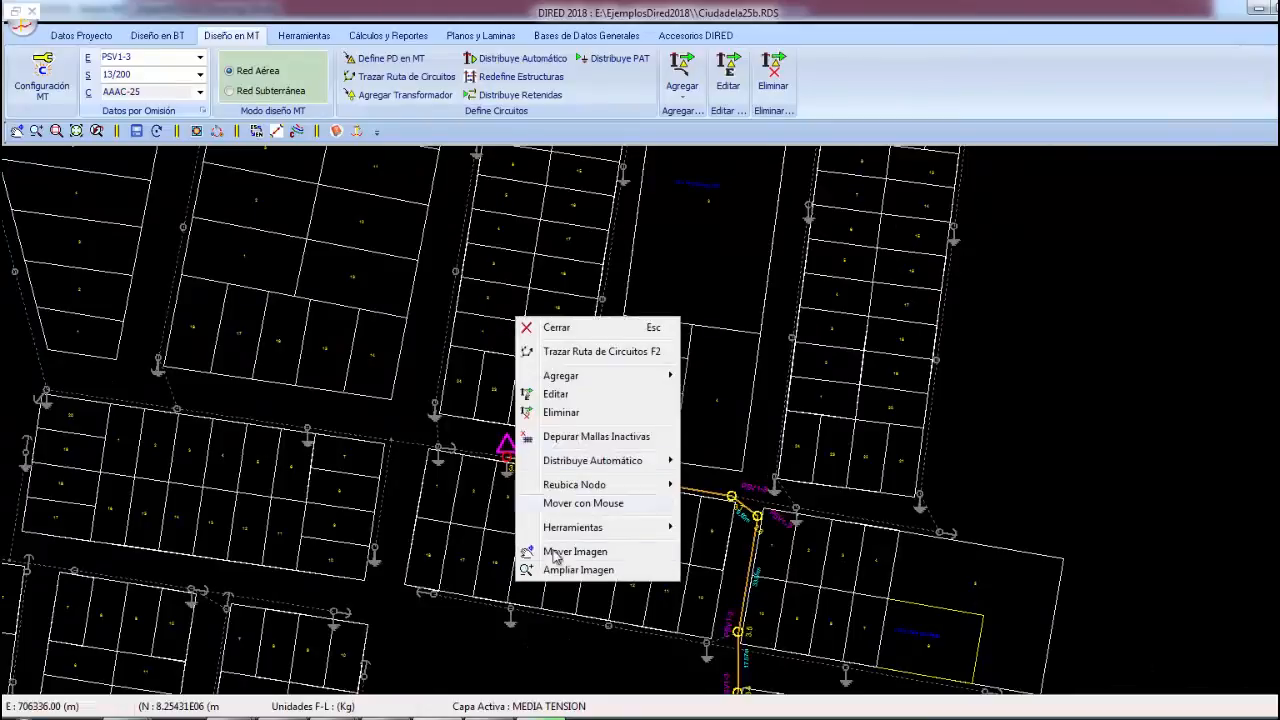
click(558, 554)
drag(655, 570, 564, 346)
drag(561, 582, 596, 385)
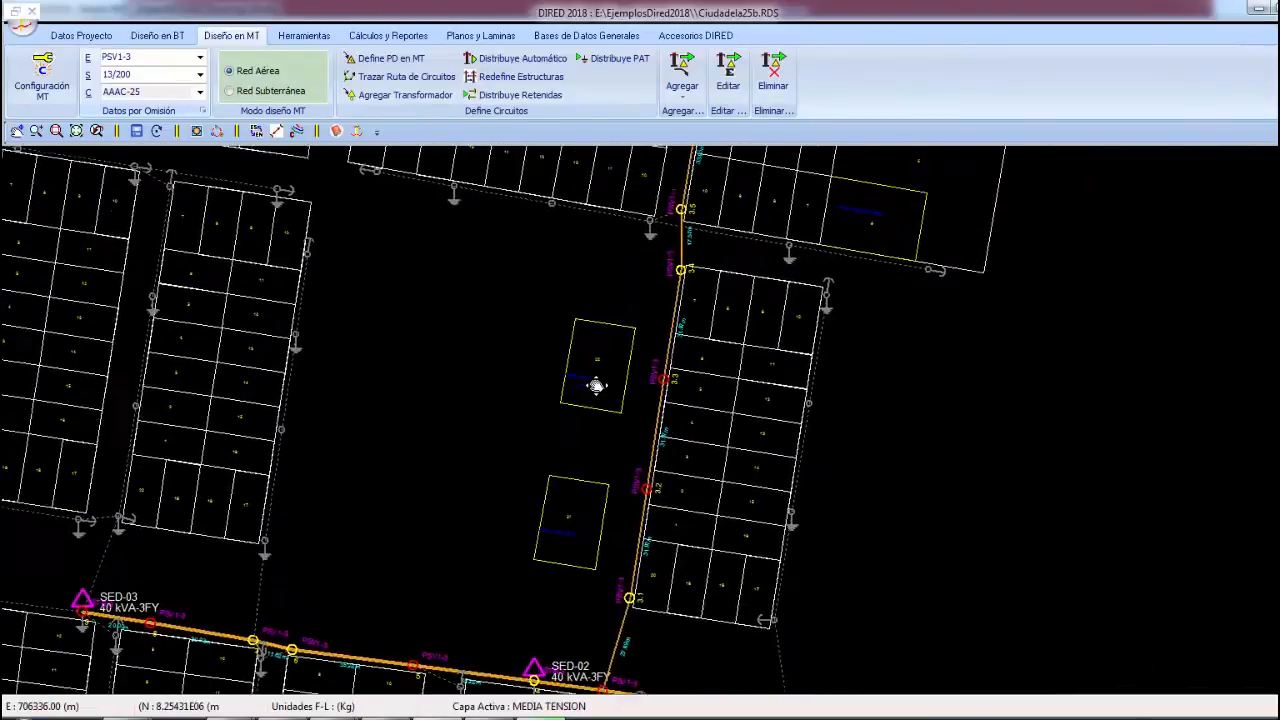
scroll(650, 470, down, 1)
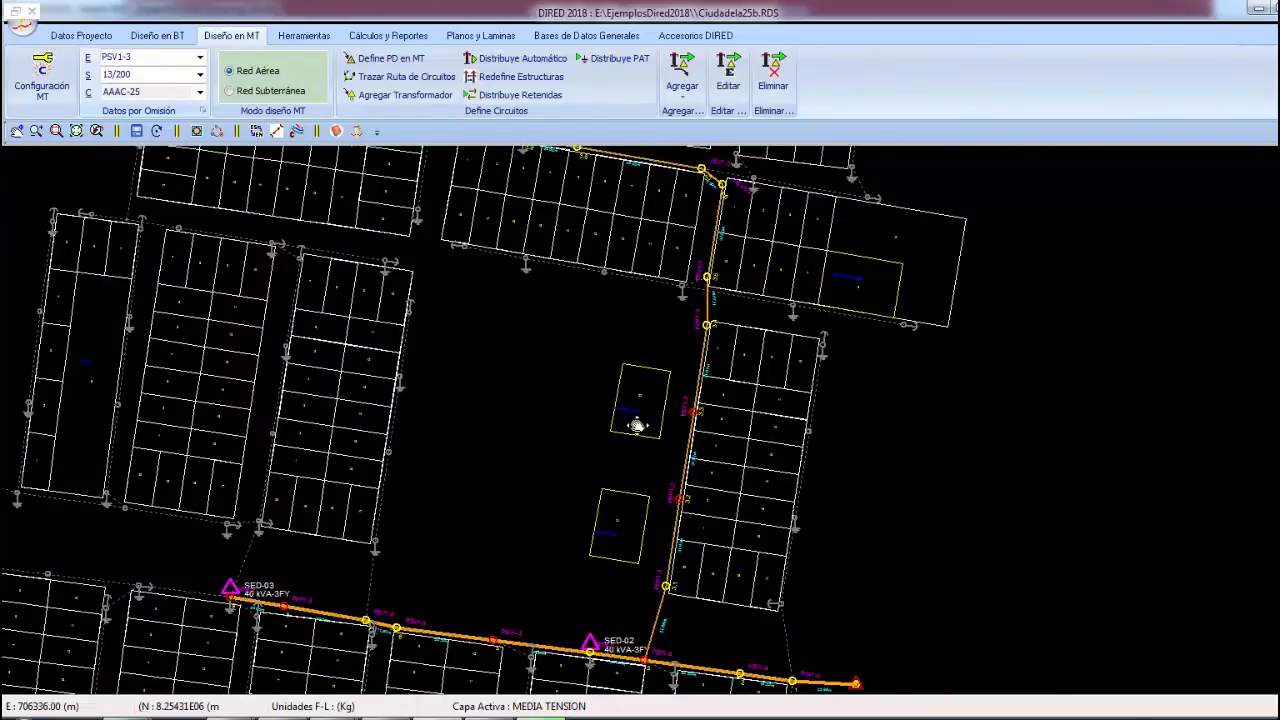
scroll(637, 426, down, 1)
mouse_move(640, 384)
mouse_down()
mouse_move(652, 460)
mouse_move(613, 419)
mouse_up()
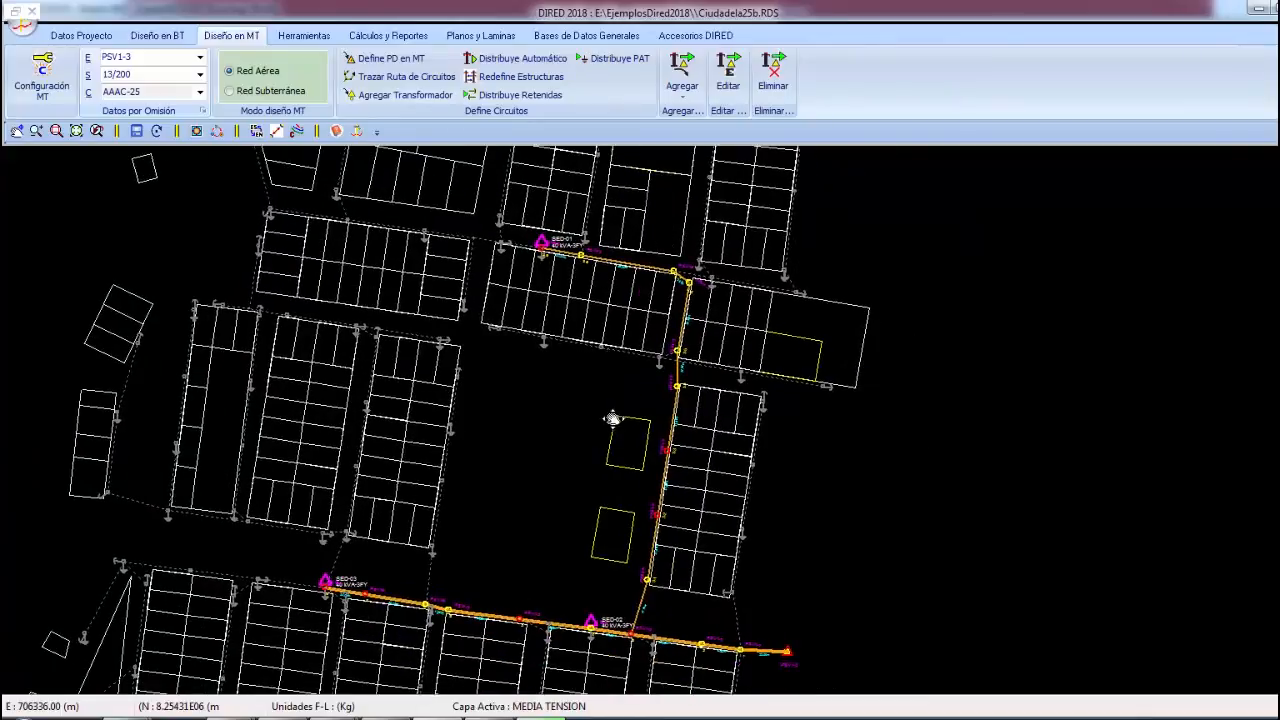
right_click(594, 406)
click(548, 407)
scroll(546, 420, up, 2)
scroll(406, 362, down, 1)
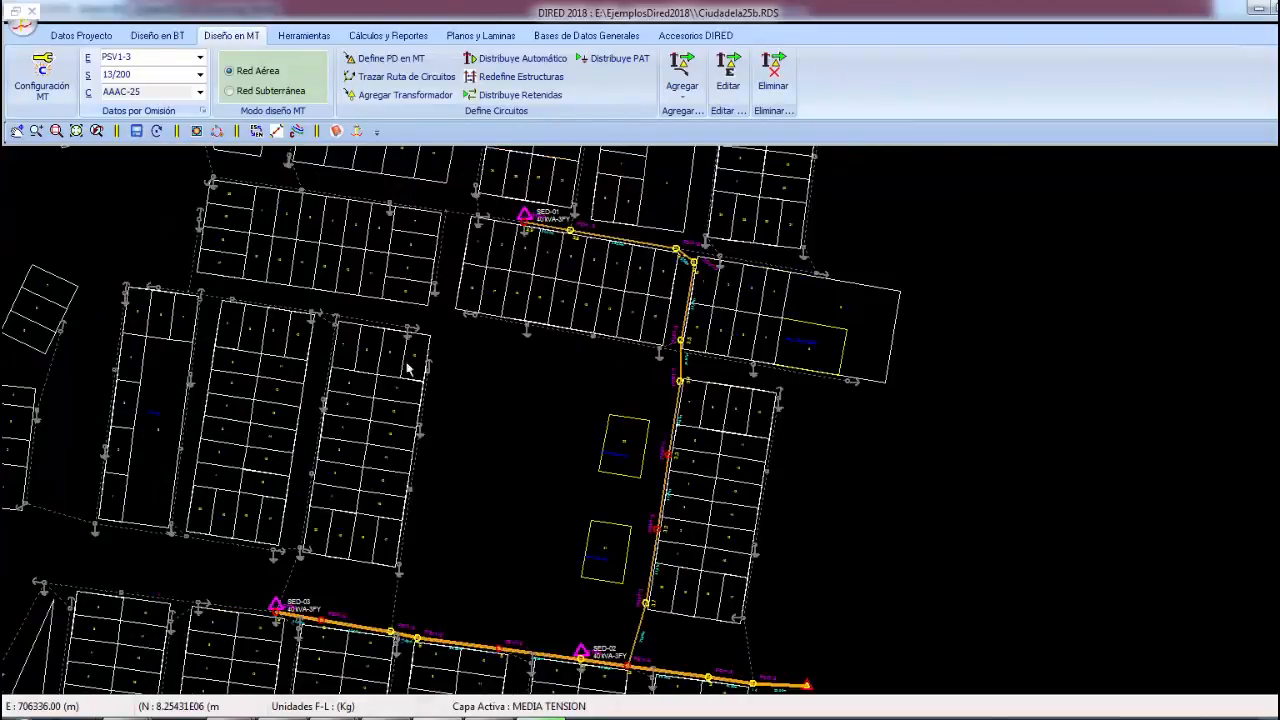
Redefine the MT structures by applying slack spans (Vano Flojo) to all spans shorter than 25 m
click(529, 85)
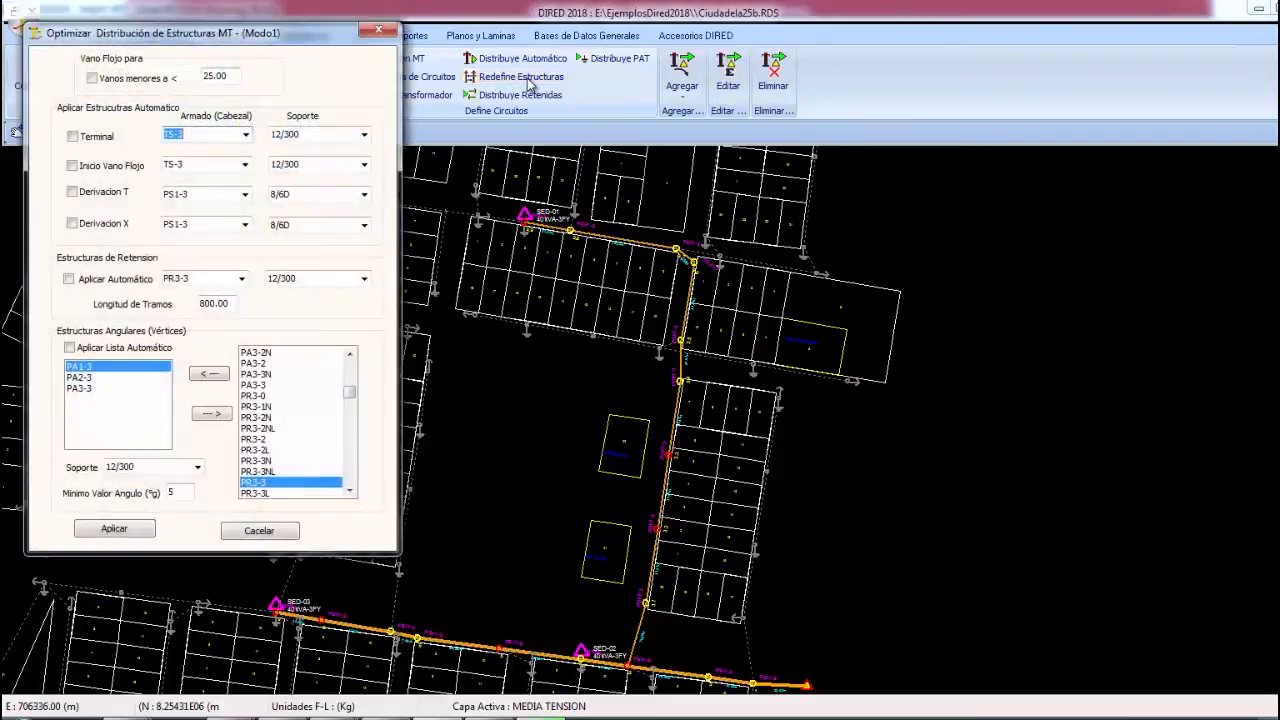
drag(289, 37, 506, 36)
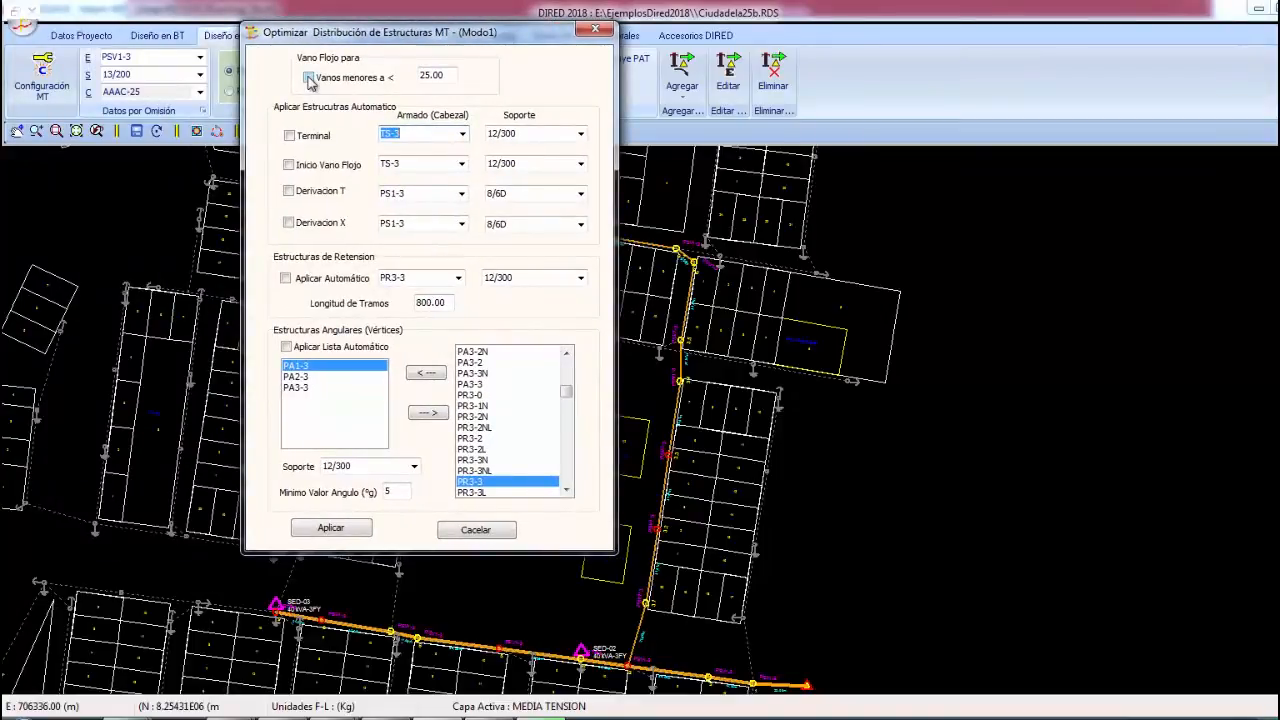
click(309, 78)
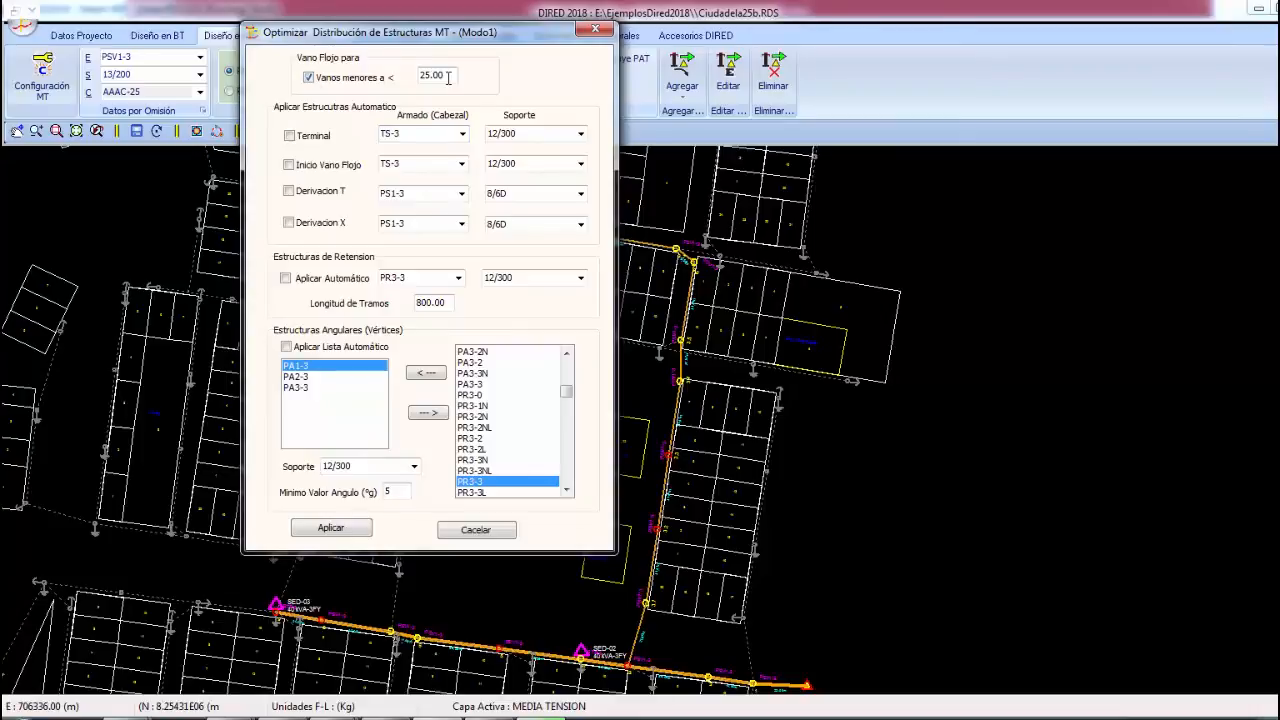
drag(446, 75, 386, 80)
click(331, 527)
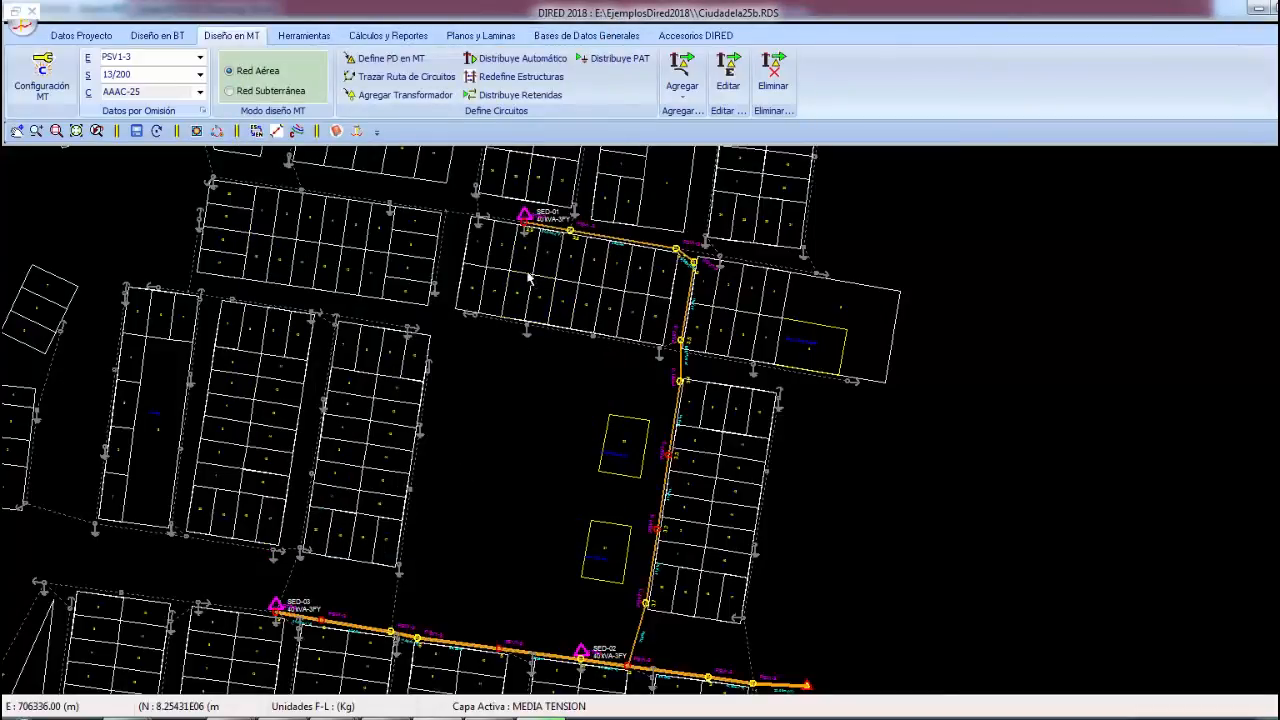
Examine the slack-span labels on the short spans between structure 3.6 and transformer SED-01
scroll(530, 280, down, 2)
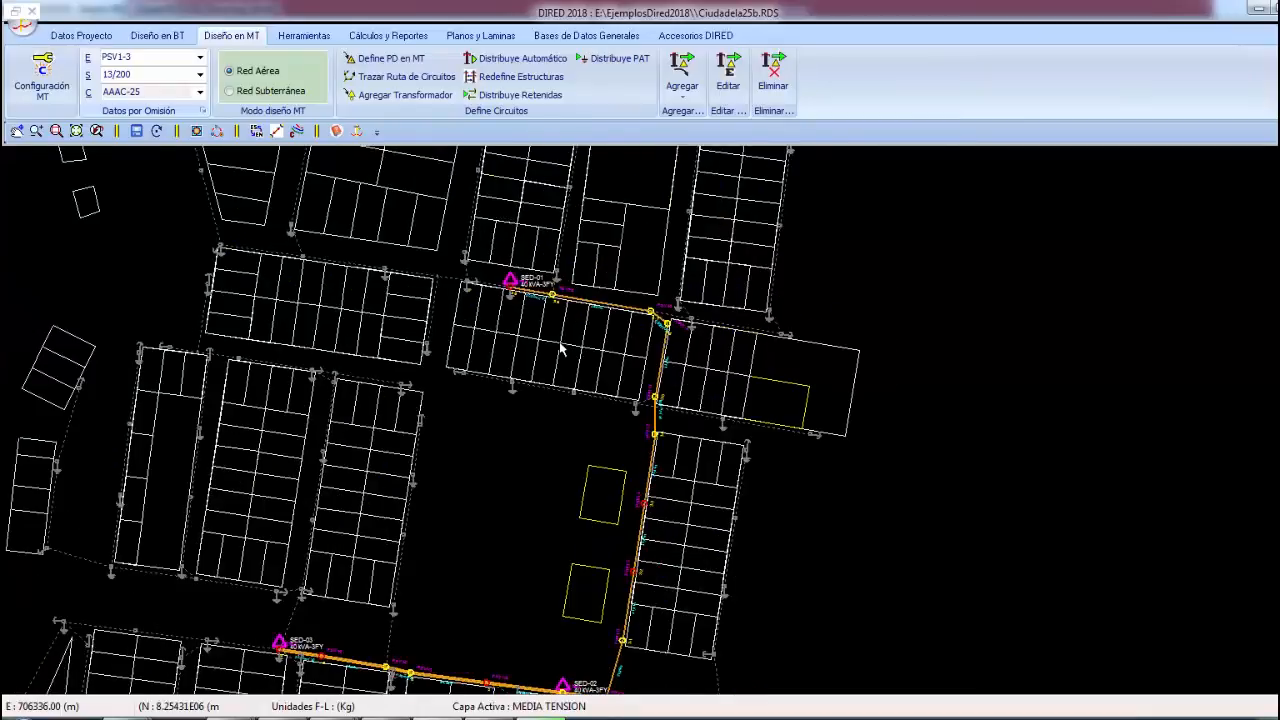
scroll(660, 402, up, 2)
right_click(643, 224)
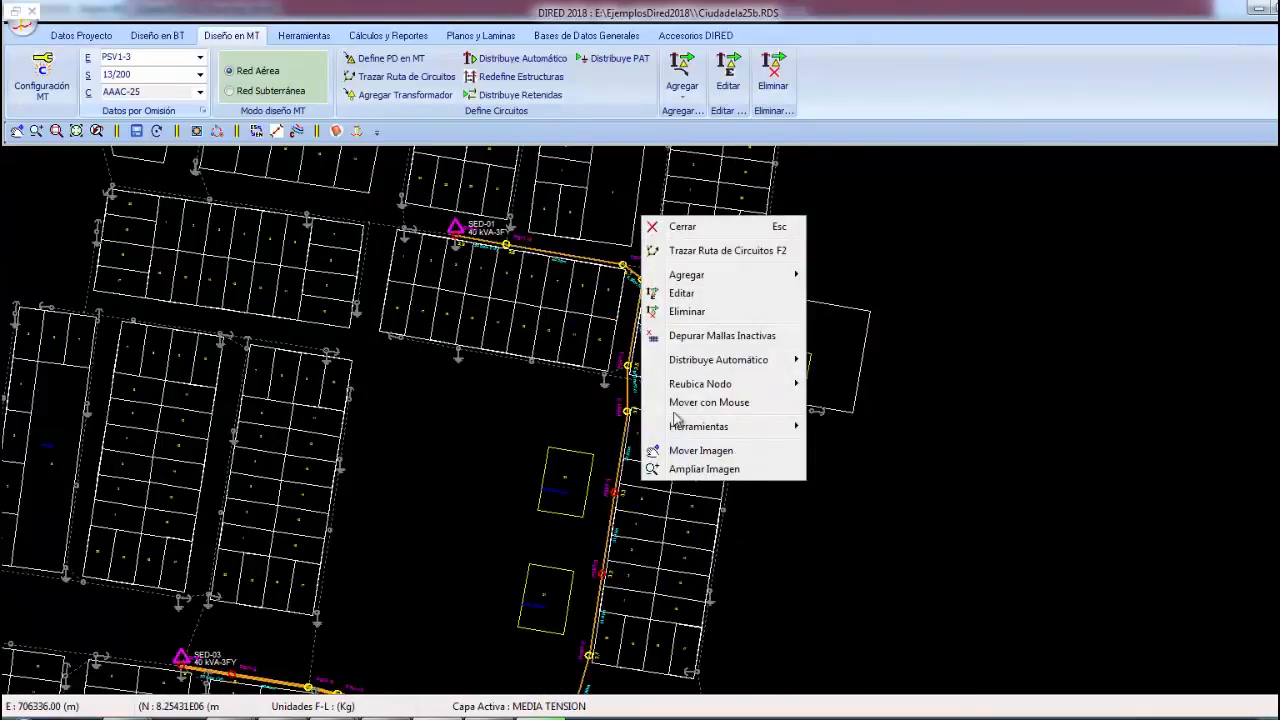
click(700, 468)
right_click(546, 326)
click(577, 398)
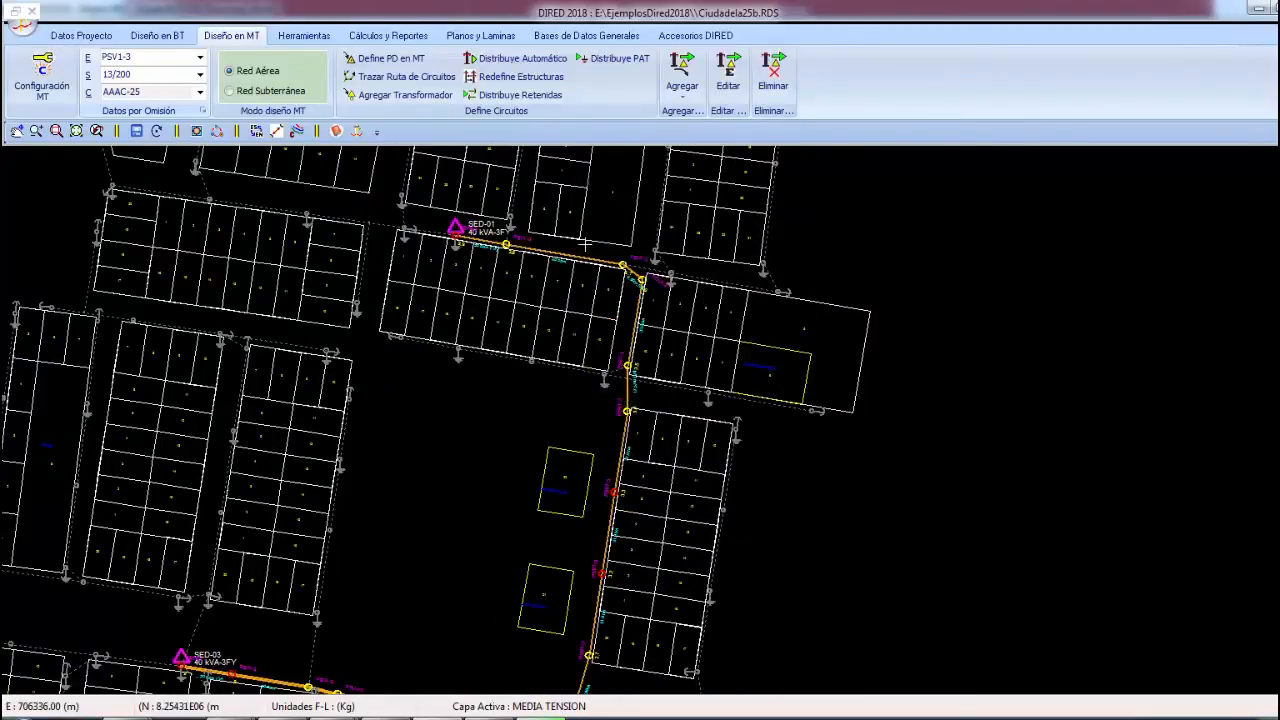
drag(585, 244, 688, 310)
scroll(682, 340, down, 1)
right_click(638, 282)
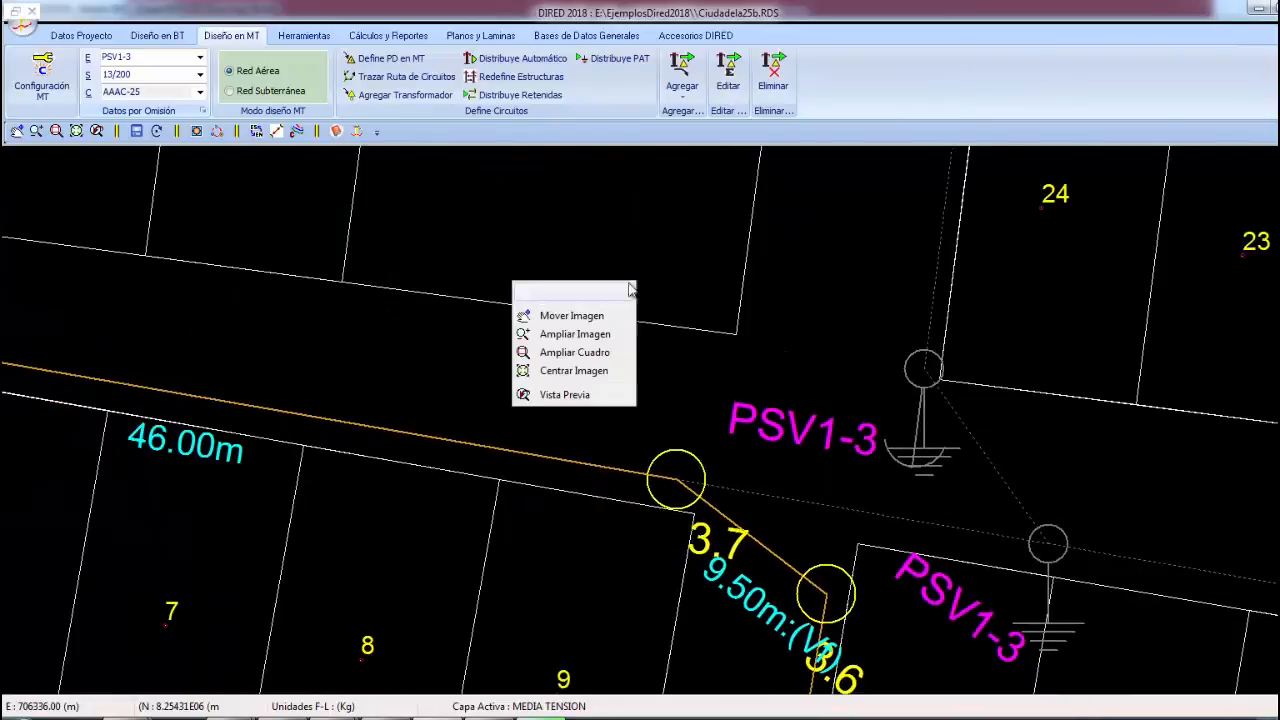
click(590, 318)
drag(732, 486, 580, 364)
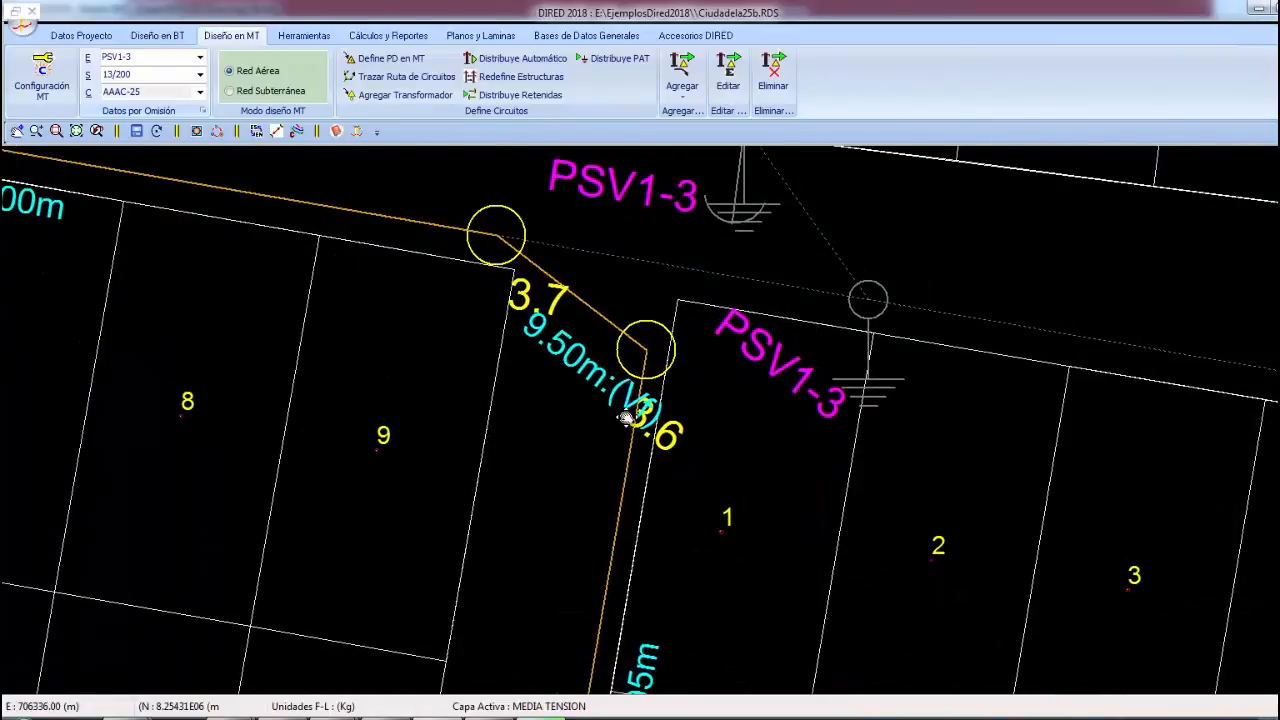
scroll(640, 440, down, 2)
scroll(640, 467, down, 1)
drag(283, 434, 526, 440)
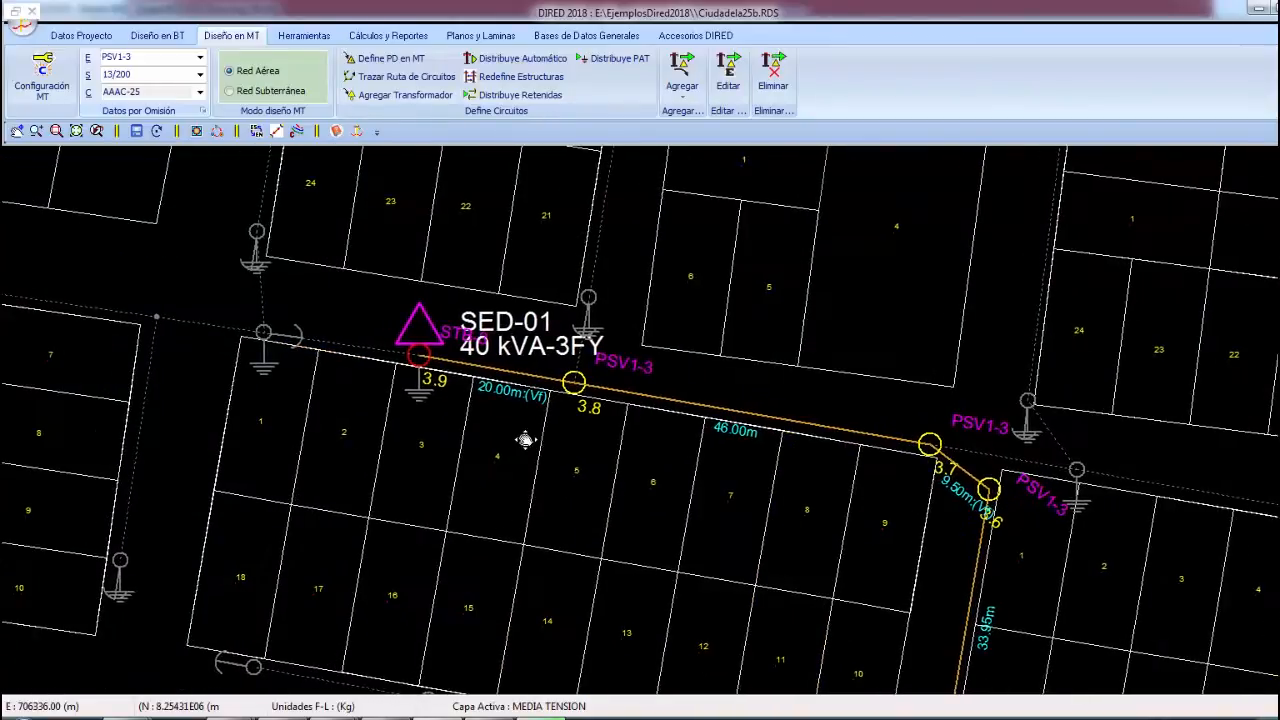
scroll(446, 367, up, 4)
scroll(371, 329, down, 1)
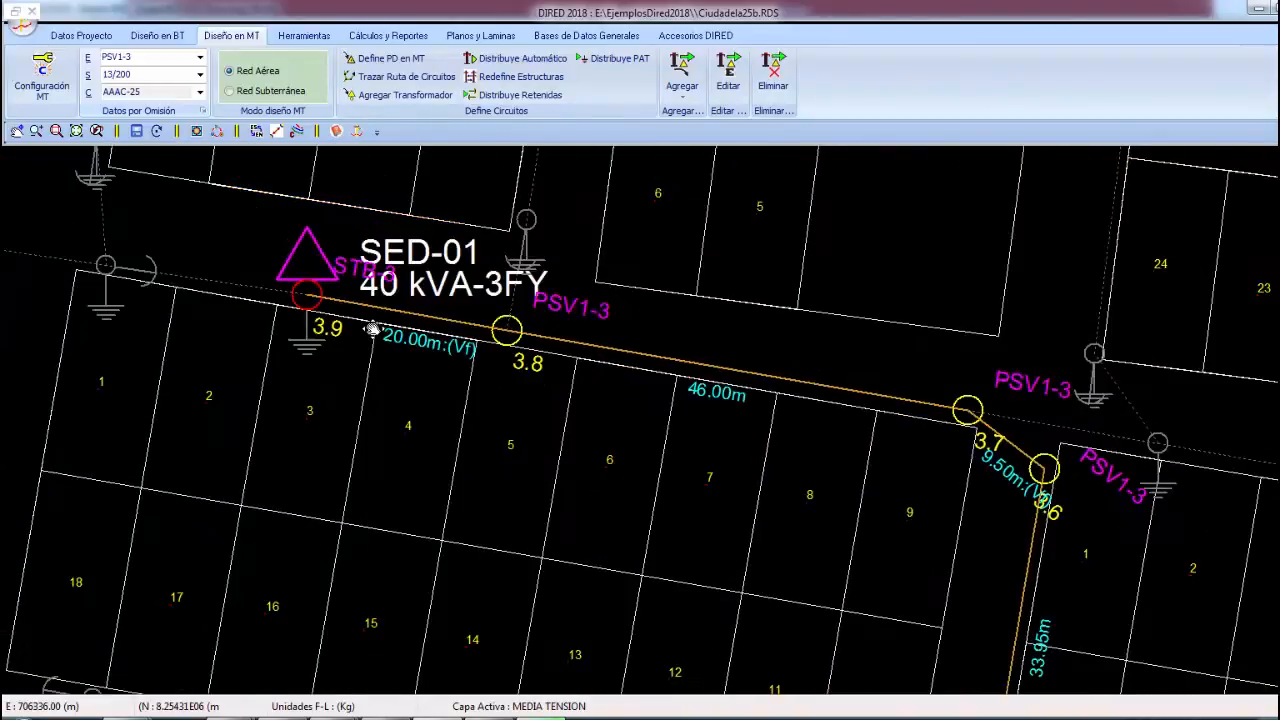
Inspect the span labels down the branch to structure 3 and along the main run west to SED-03
drag(566, 532, 538, 225)
mouse_move(532, 560)
mouse_down()
mouse_move(535, 291)
mouse_move(550, 221)
mouse_up()
drag(547, 508, 600, 271)
drag(776, 496, 654, 199)
drag(736, 486, 712, 232)
drag(692, 509, 712, 248)
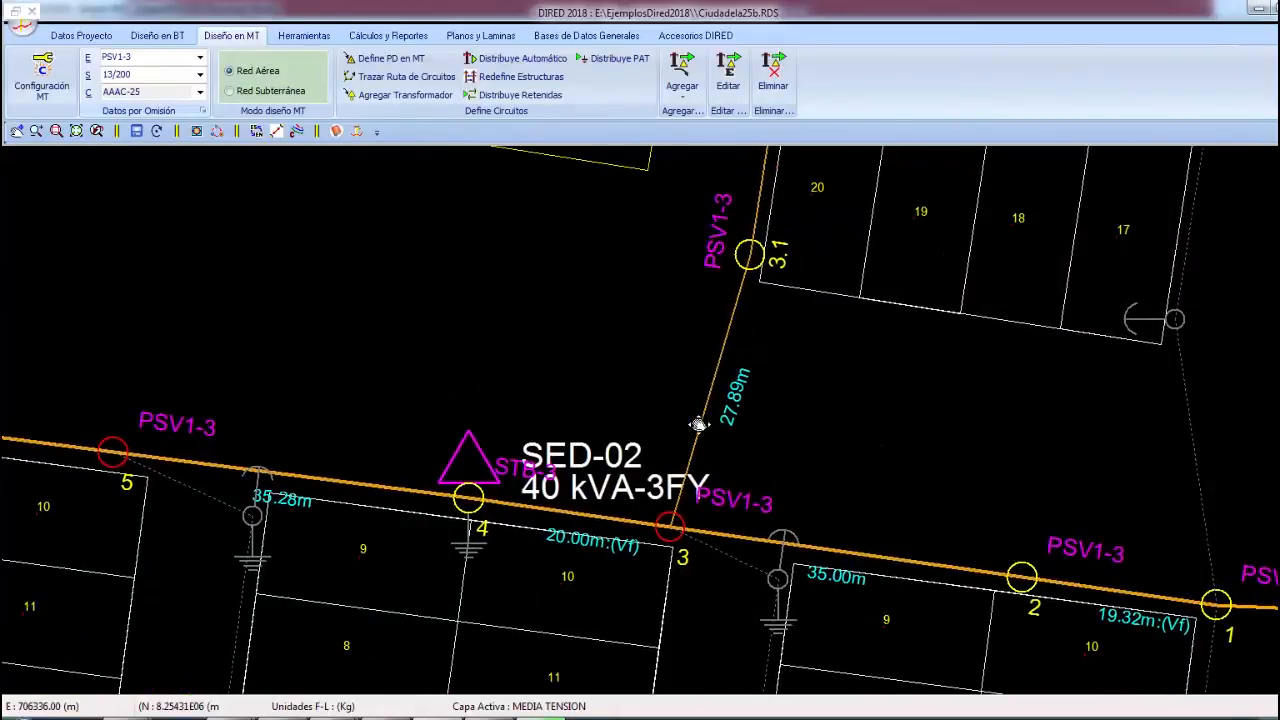
drag(549, 476, 727, 403)
drag(531, 408, 846, 457)
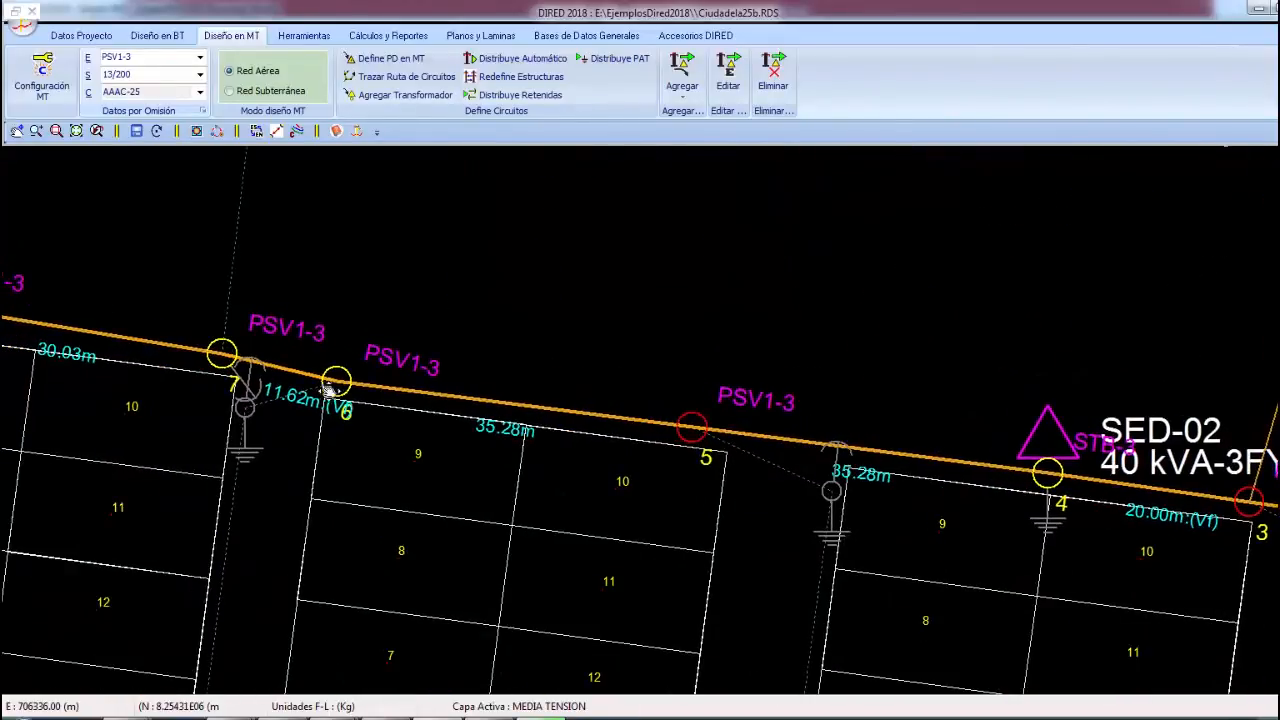
drag(331, 392, 620, 436)
drag(274, 368, 563, 454)
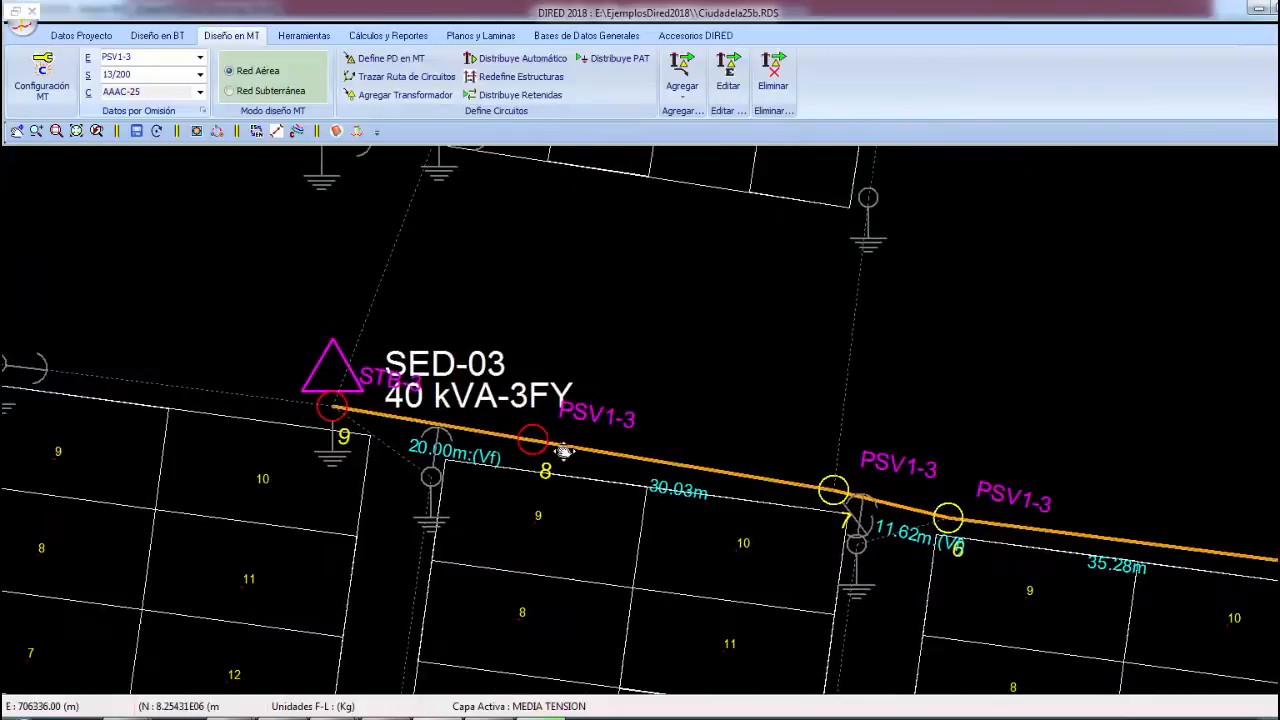
drag(395, 417, 463, 445)
scroll(463, 445, down, 8)
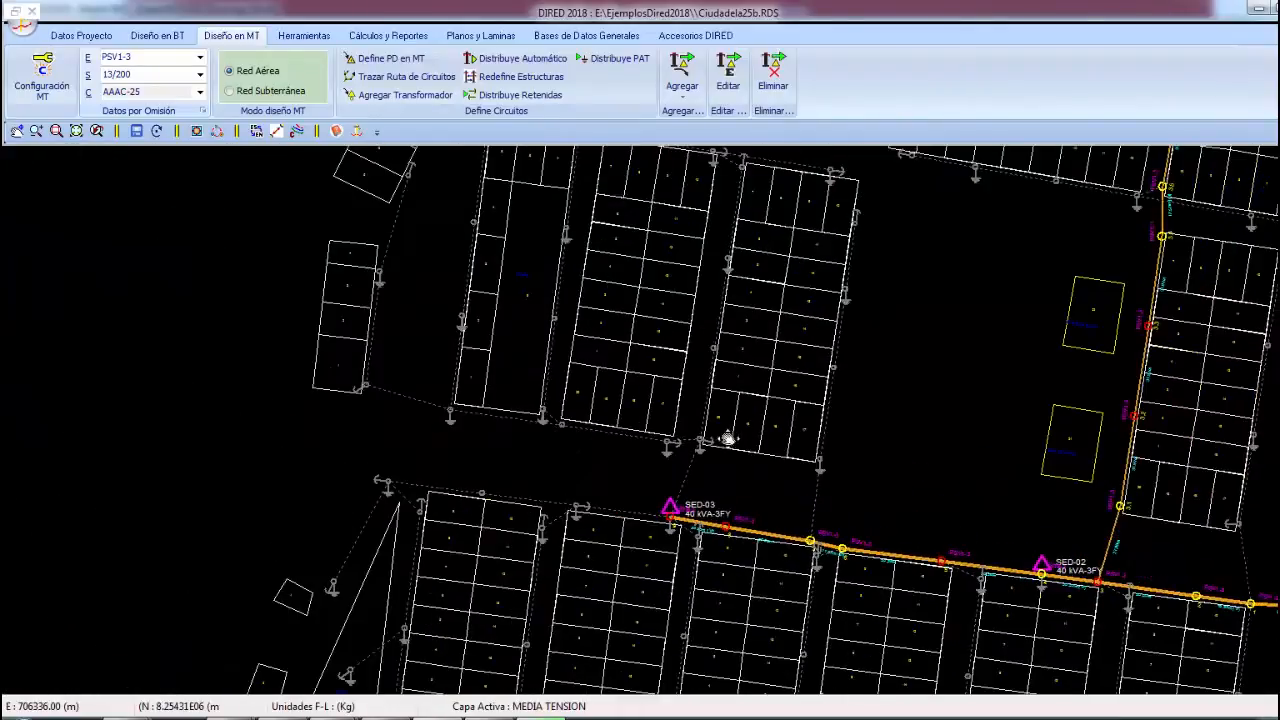
scroll(511, 397, up, 3)
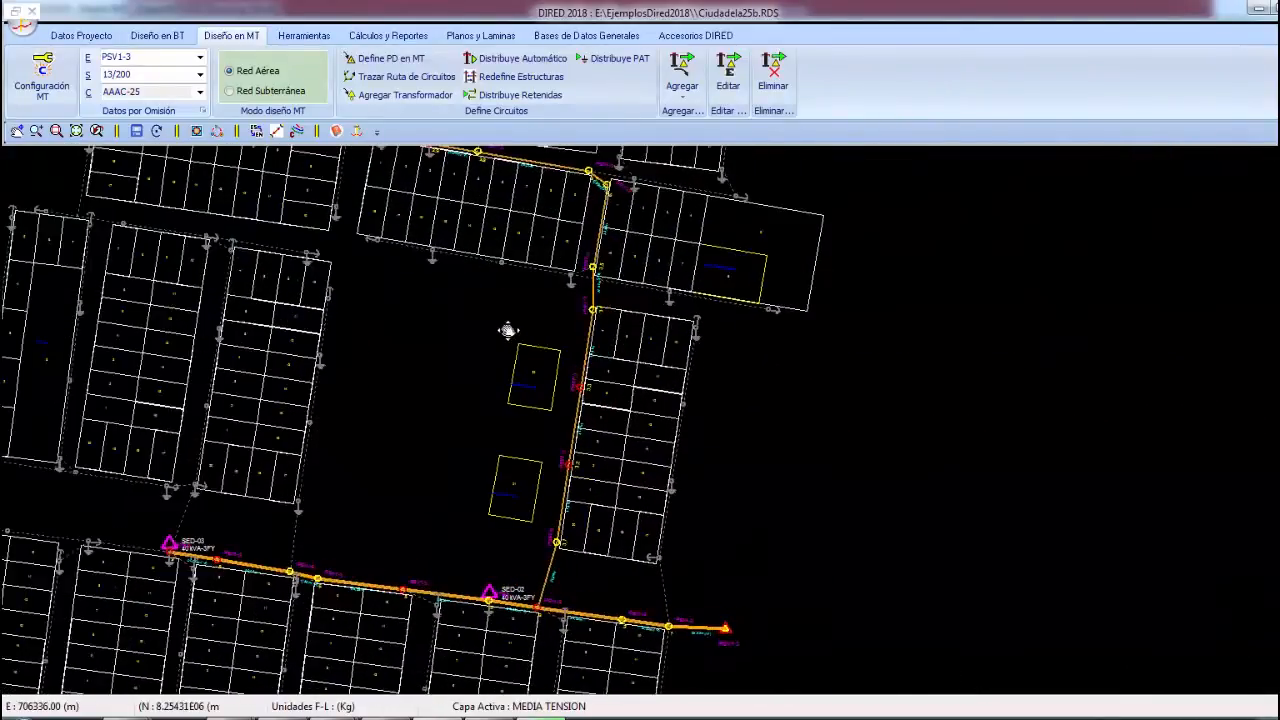
right_click(484, 310)
click(458, 320)
Enable automatic terminal structures in Redefine Estructuras, using assembly PRV-3 with support 13/300
click(507, 79)
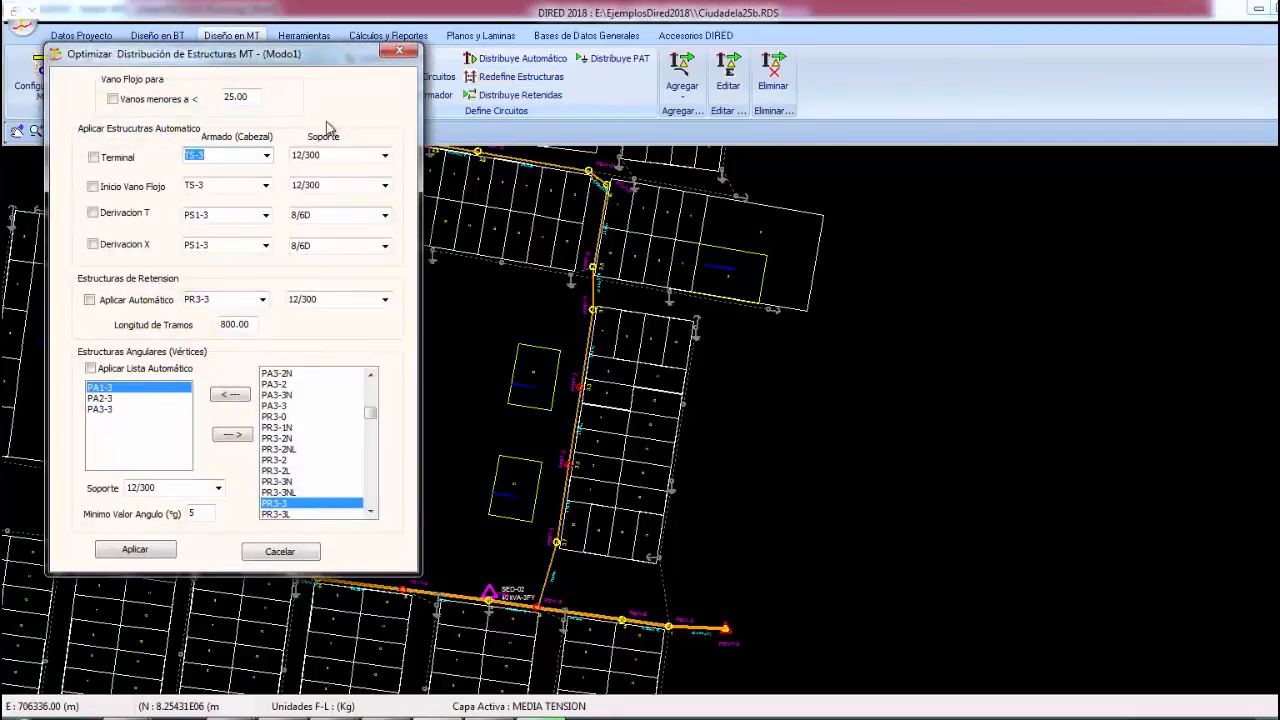
click(105, 163)
click(383, 156)
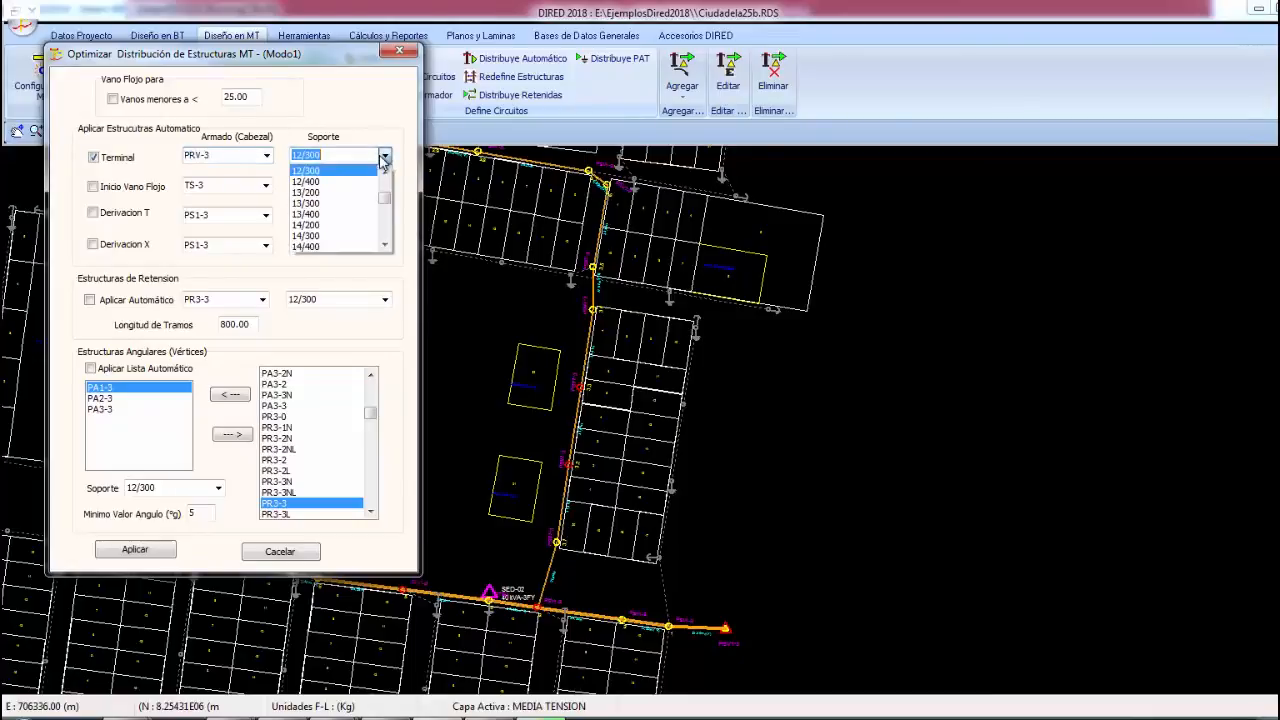
click(328, 206)
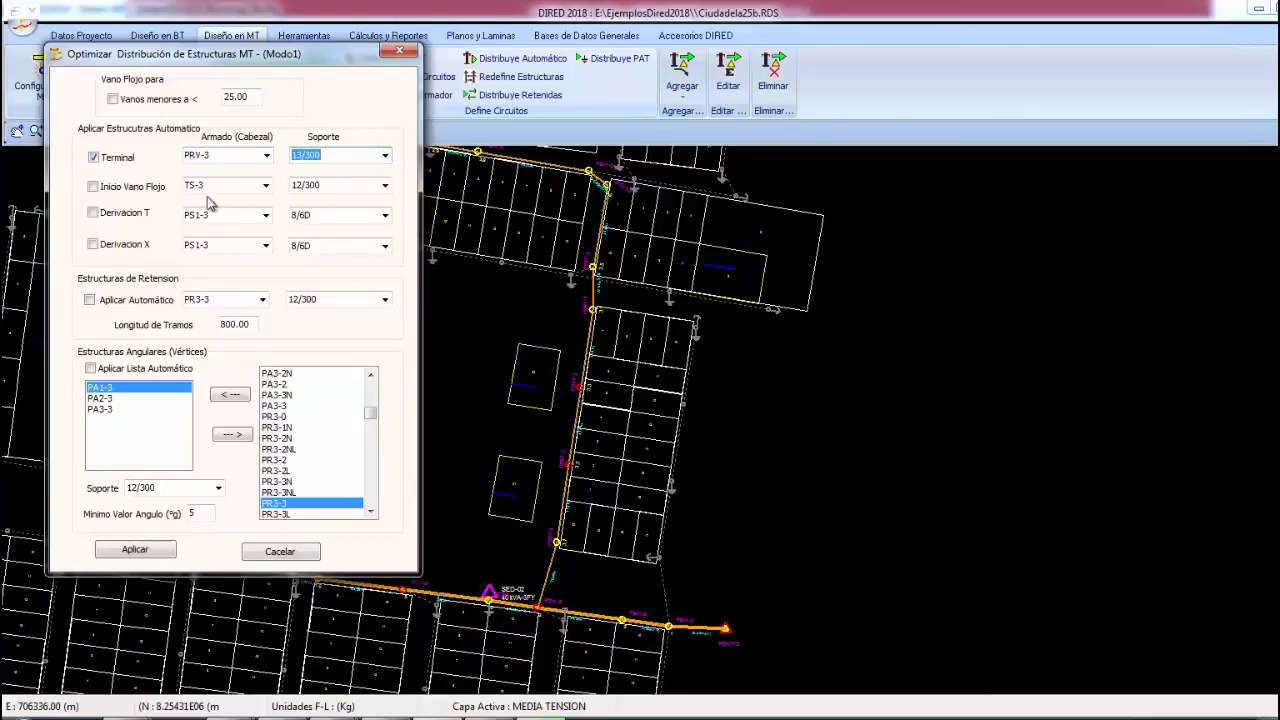
Enable automatic structures for slack-span starts (Inicio Vano Flojo), using assembly PRV-3 with support 13/300
click(104, 190)
click(265, 186)
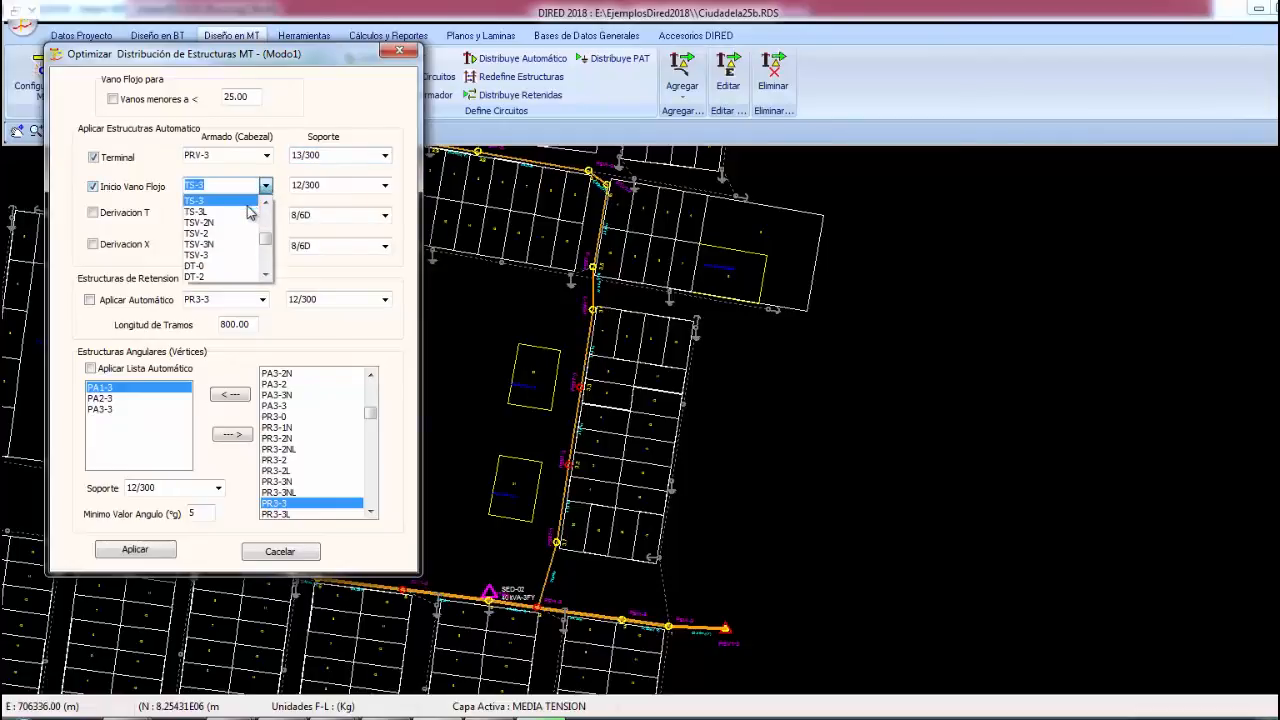
drag(265, 238, 266, 260)
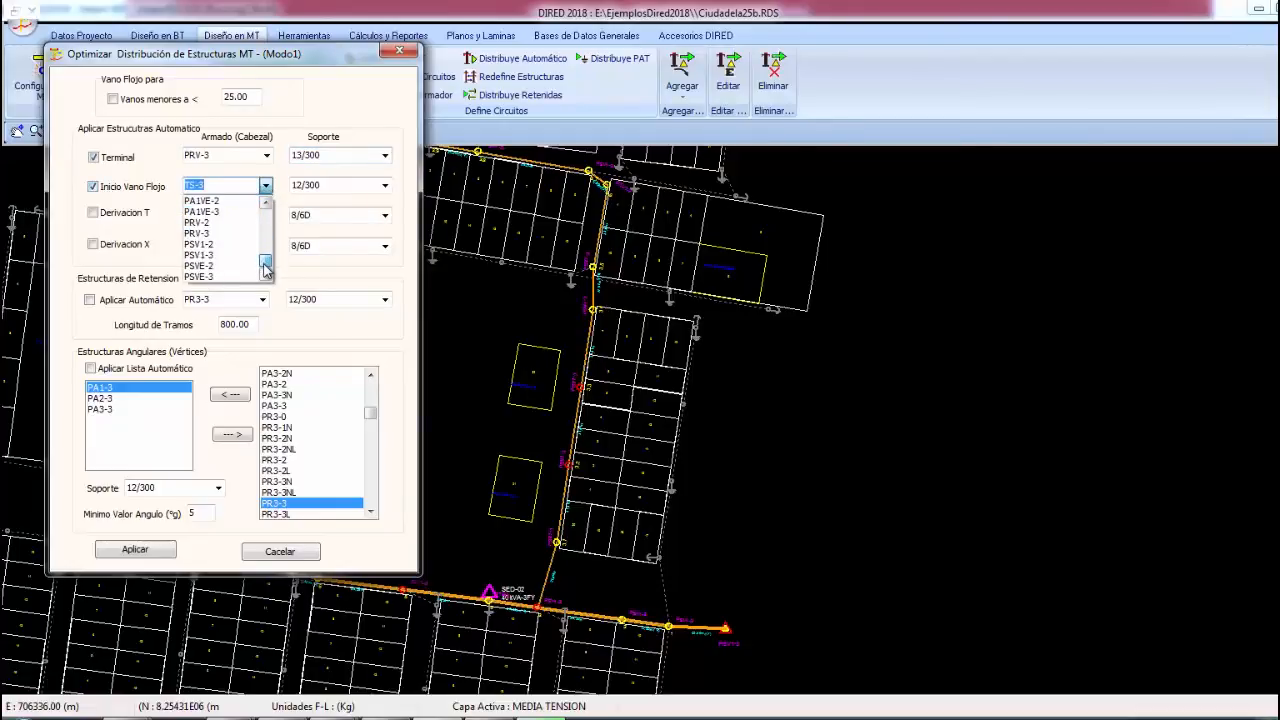
click(211, 234)
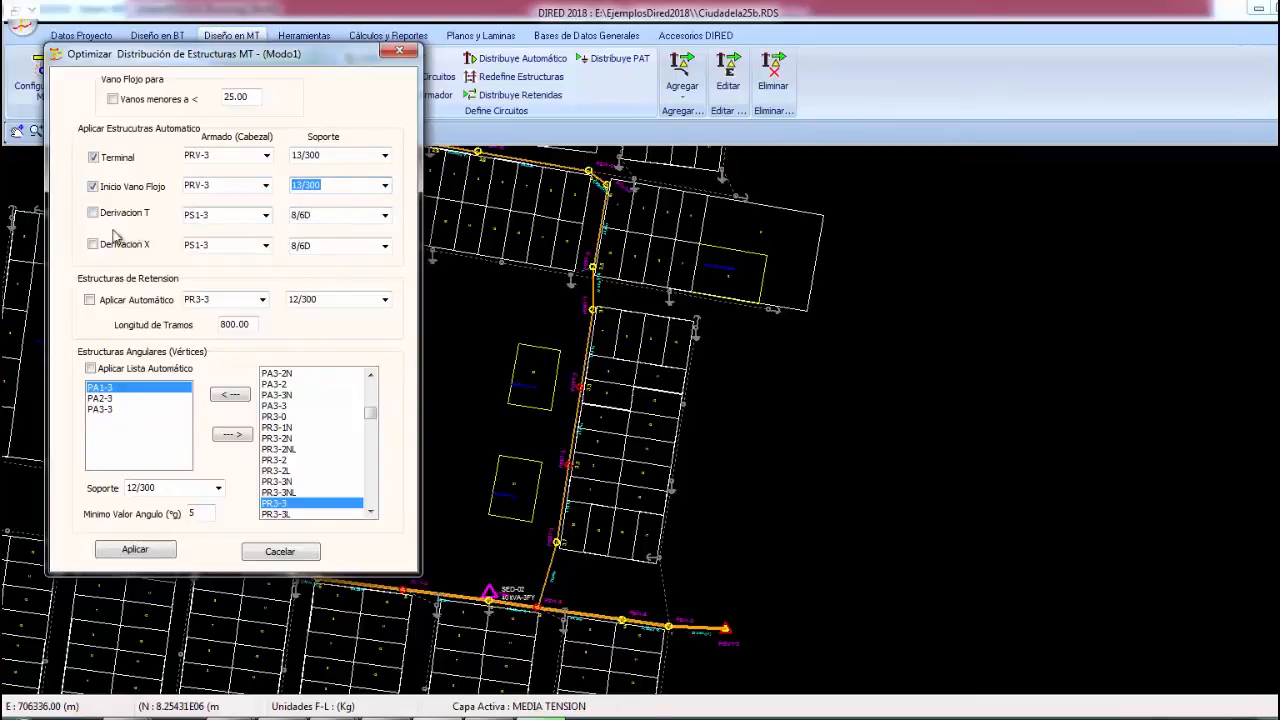
Enable automatic retention structures, using assembly PRV-3 with support 13/300
click(90, 299)
click(262, 299)
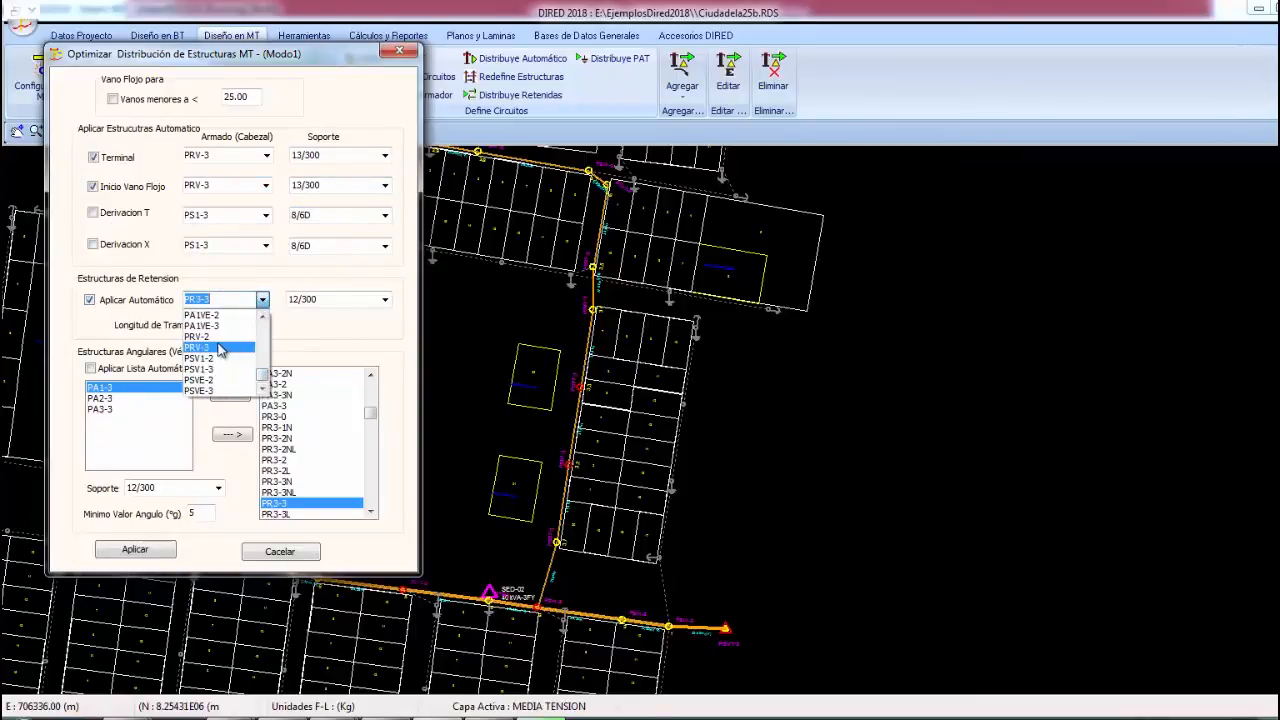
click(219, 348)
click(384, 301)
click(325, 345)
Replace the angular structures list with PA1V-3 only and set its support to 13/300
triple_click(232, 436)
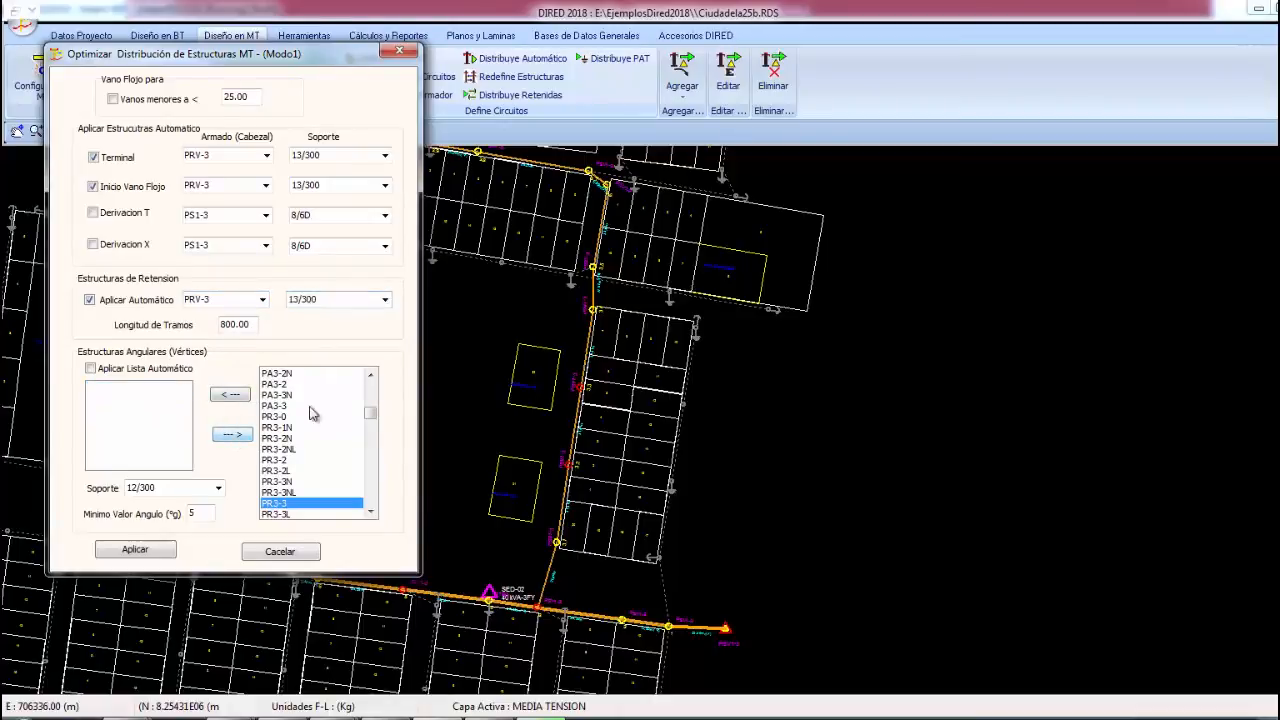
drag(370, 412, 370, 497)
click(285, 416)
click(230, 394)
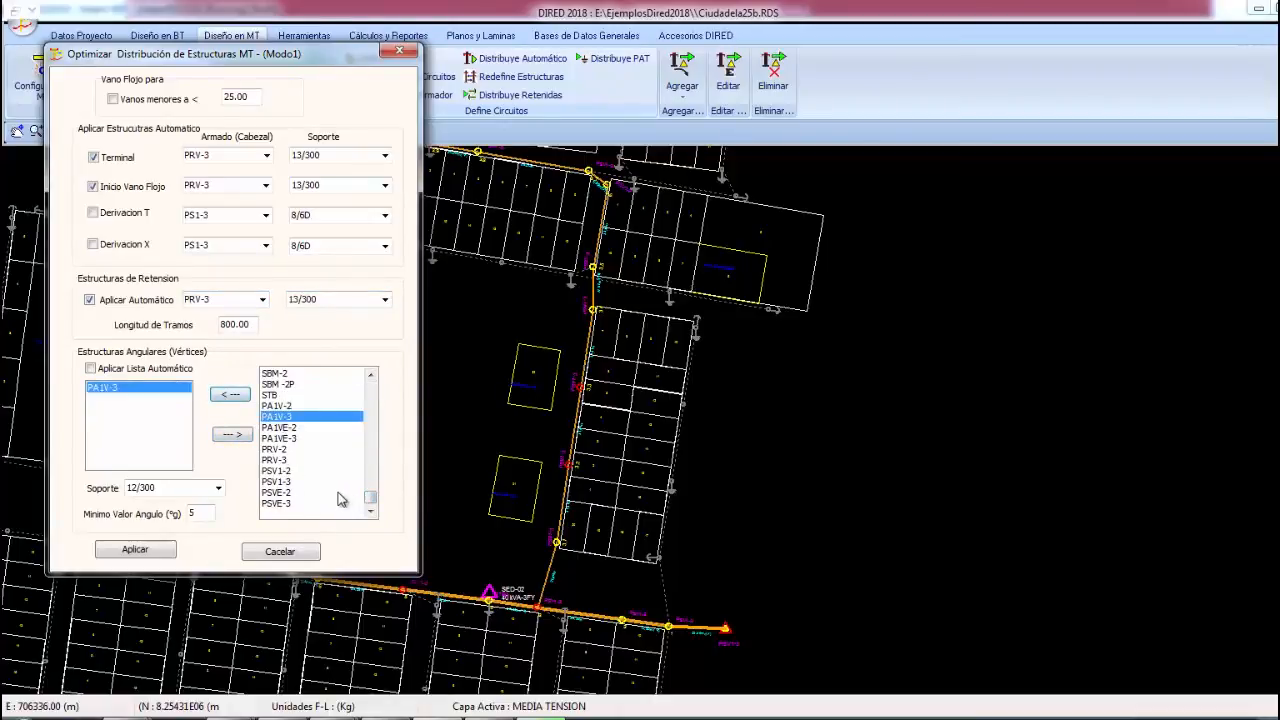
click(218, 488)
click(207, 514)
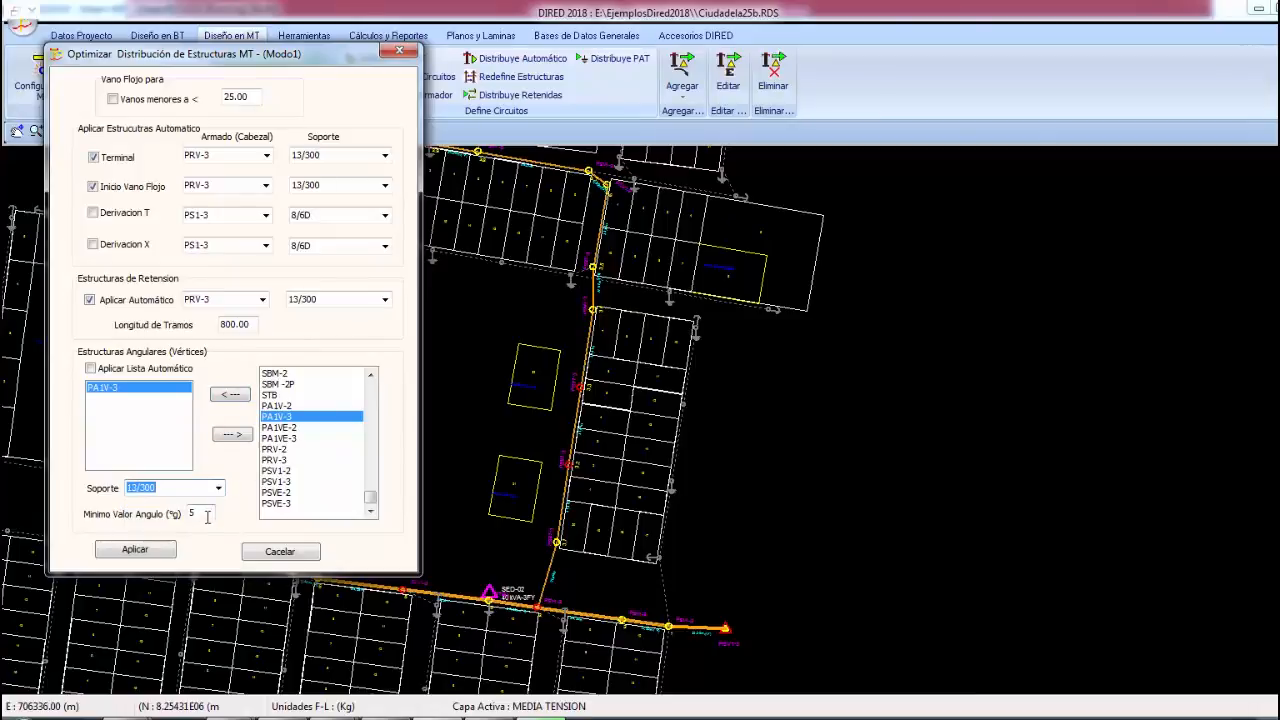
Set the retention section length (Longitud de Tramos) to 150 and apply the structure optimization
double_click(255, 325)
text(150)
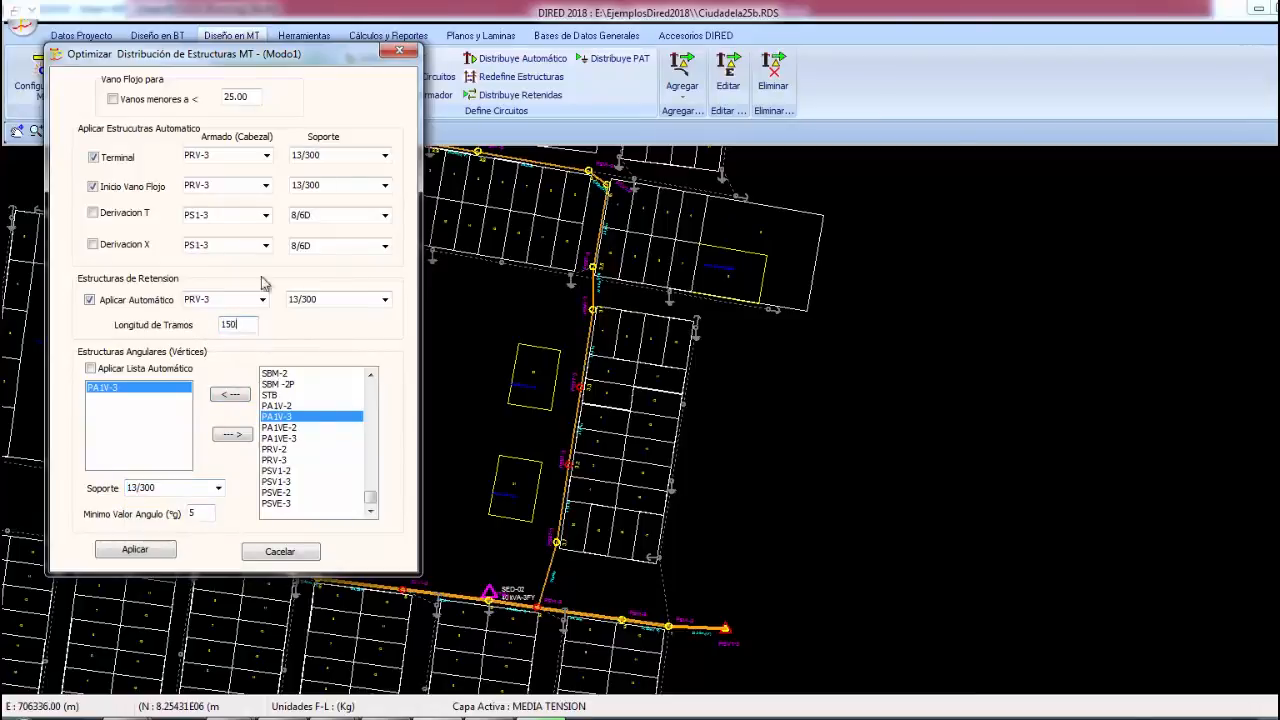
drag(287, 58, 495, 61)
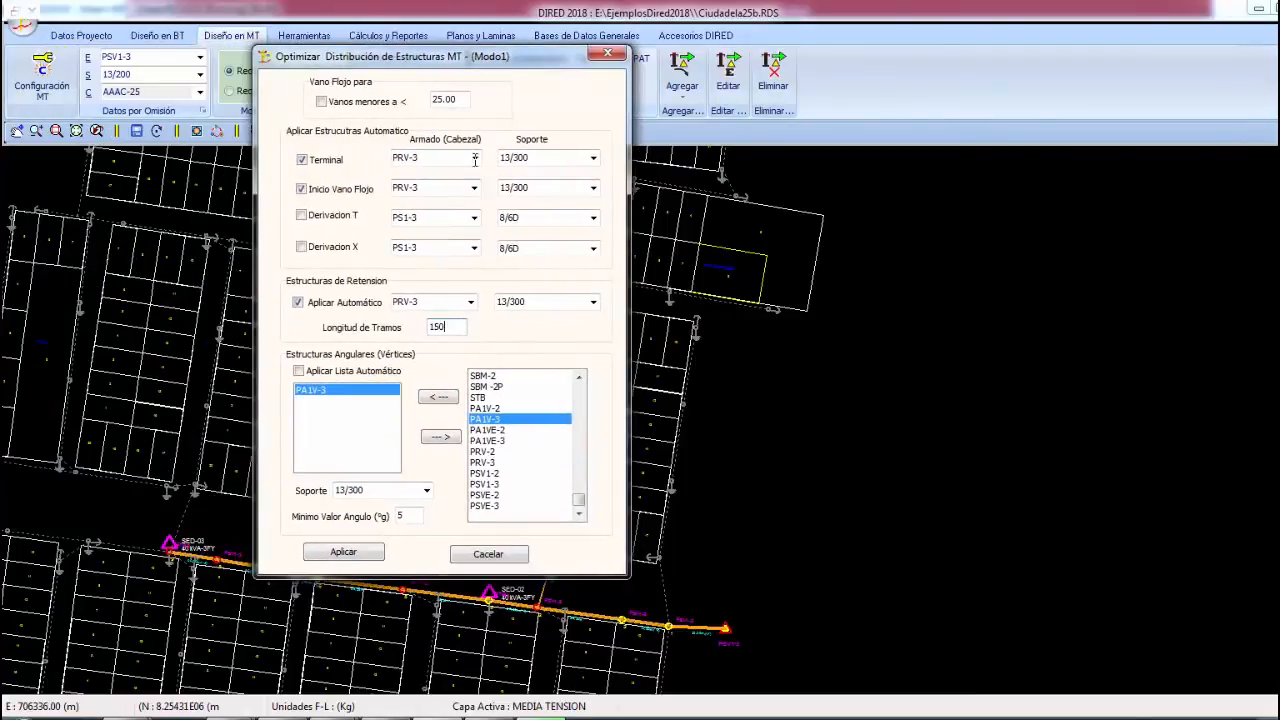
click(364, 554)
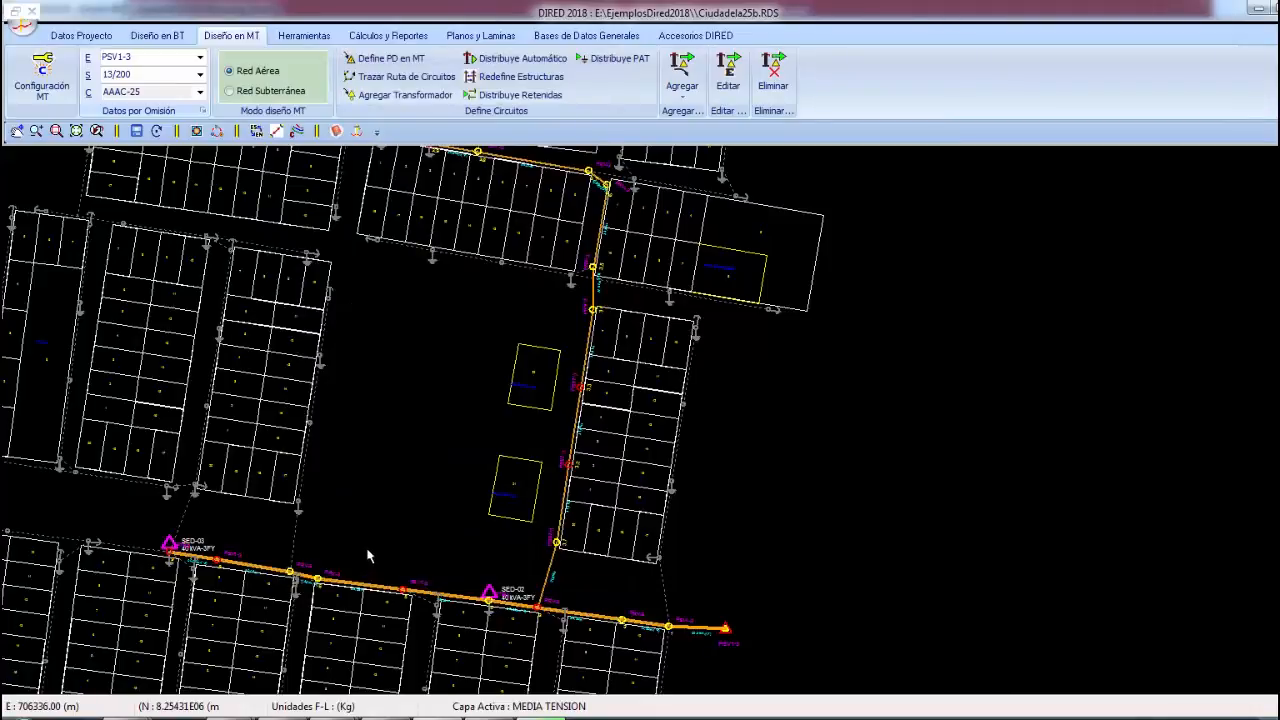
Examine the assembly labels on the branch from structure 3.4 up to transformer SED-01
scroll(369, 552, up, 2)
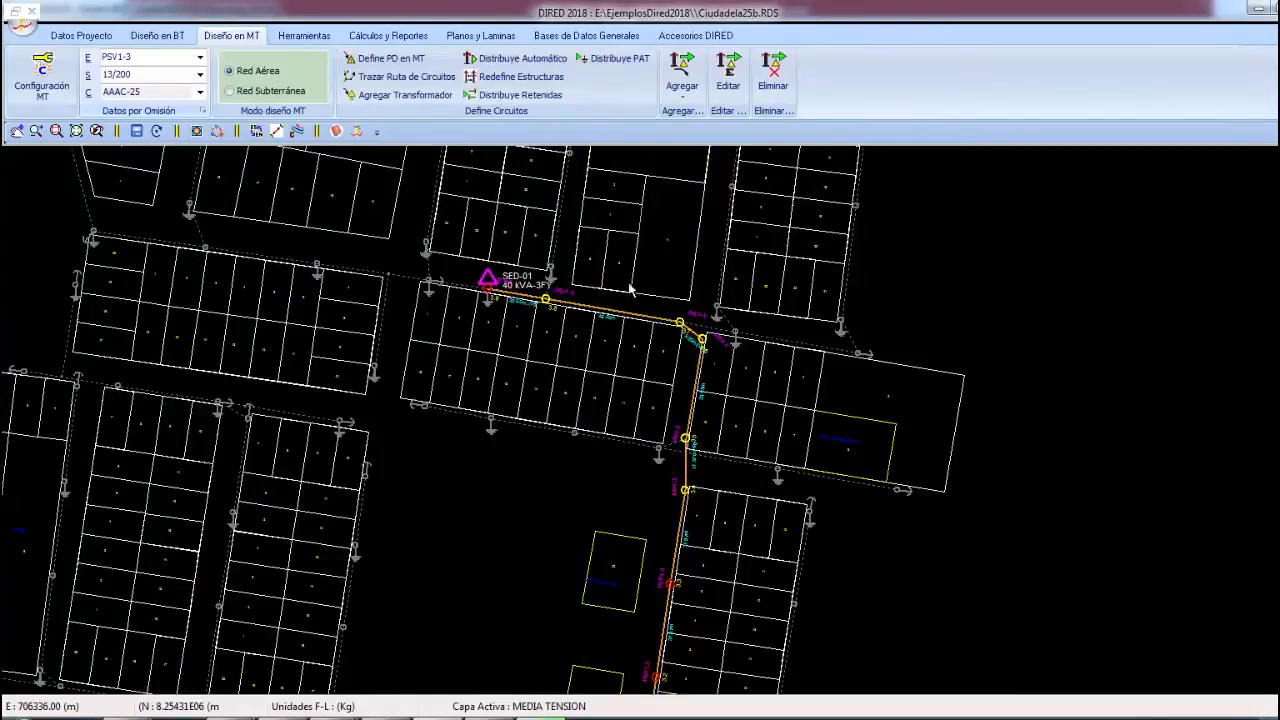
scroll(676, 282, up, 2)
right_click(648, 232)
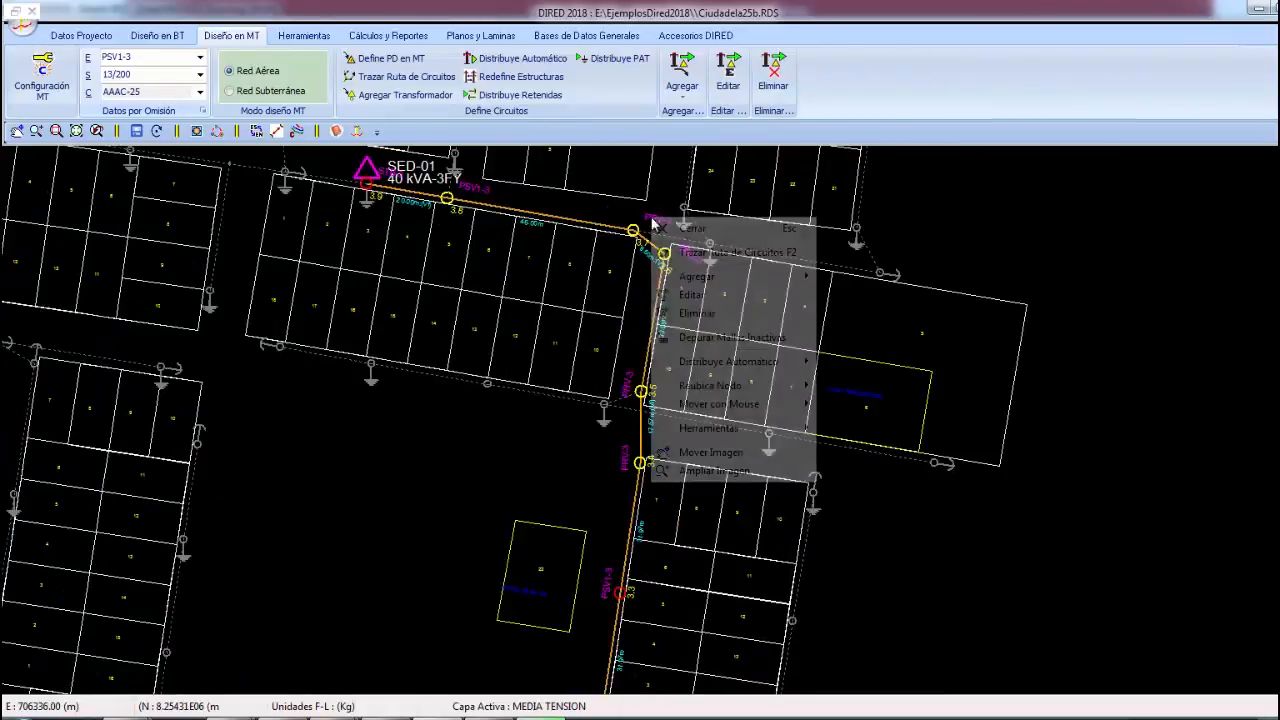
click(665, 440)
drag(663, 390, 598, 494)
scroll(598, 494, up, 4)
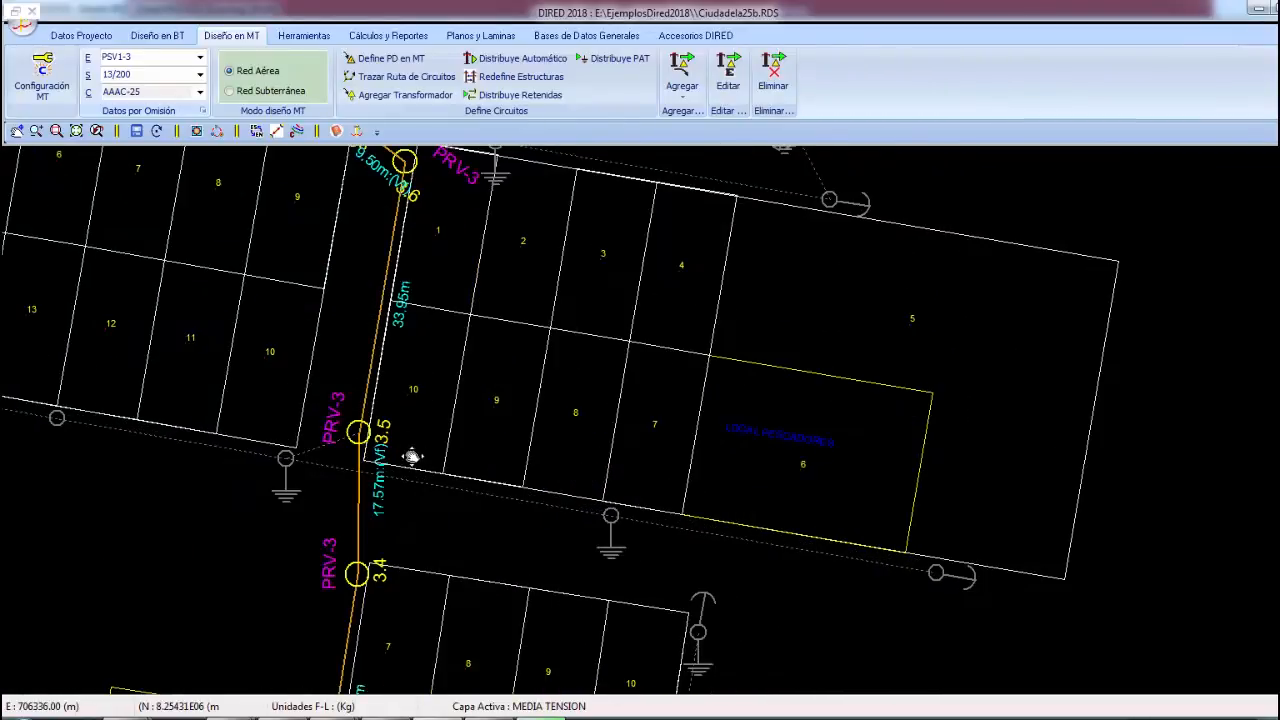
drag(411, 457, 646, 411)
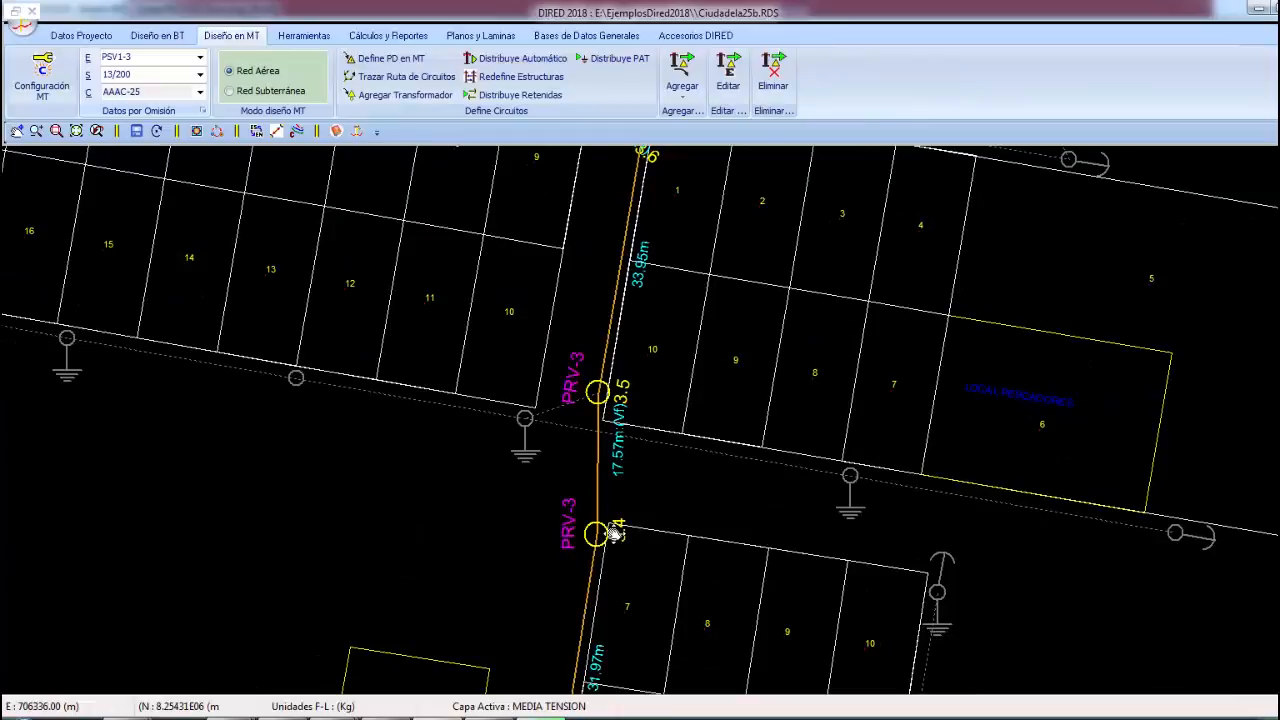
middle_drag(675, 213, 663, 451)
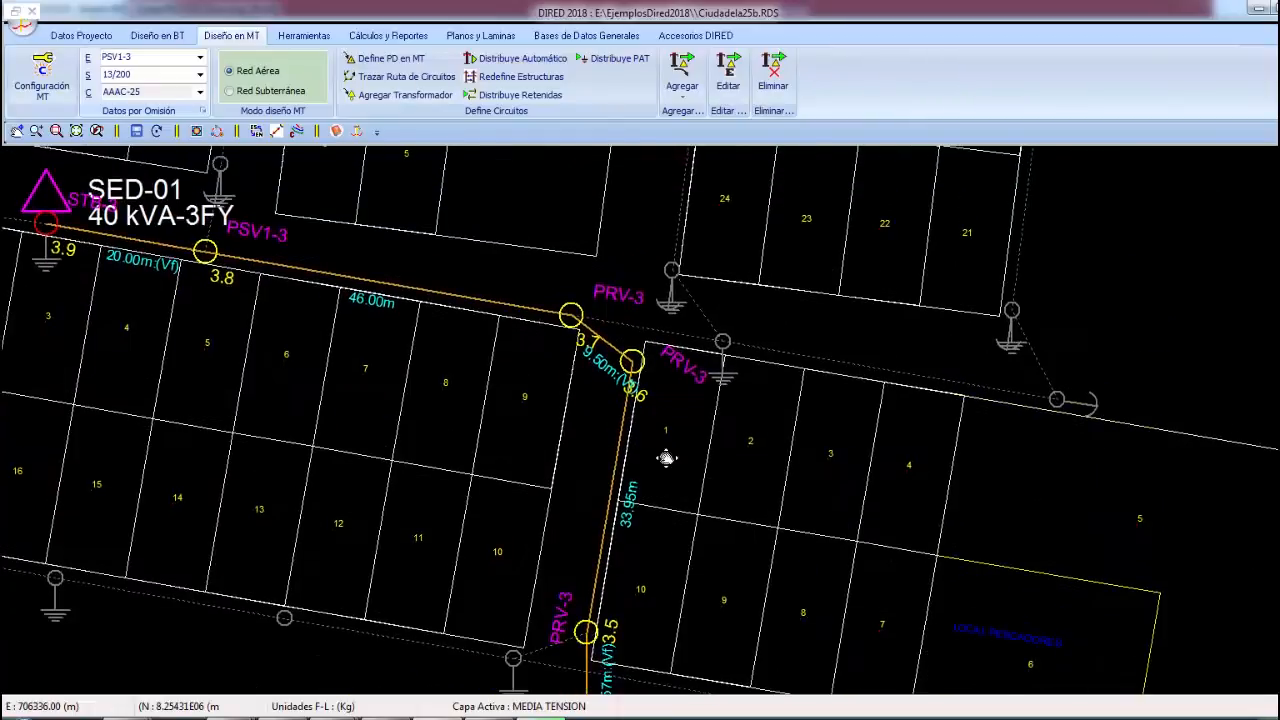
scroll(663, 394, down, 2)
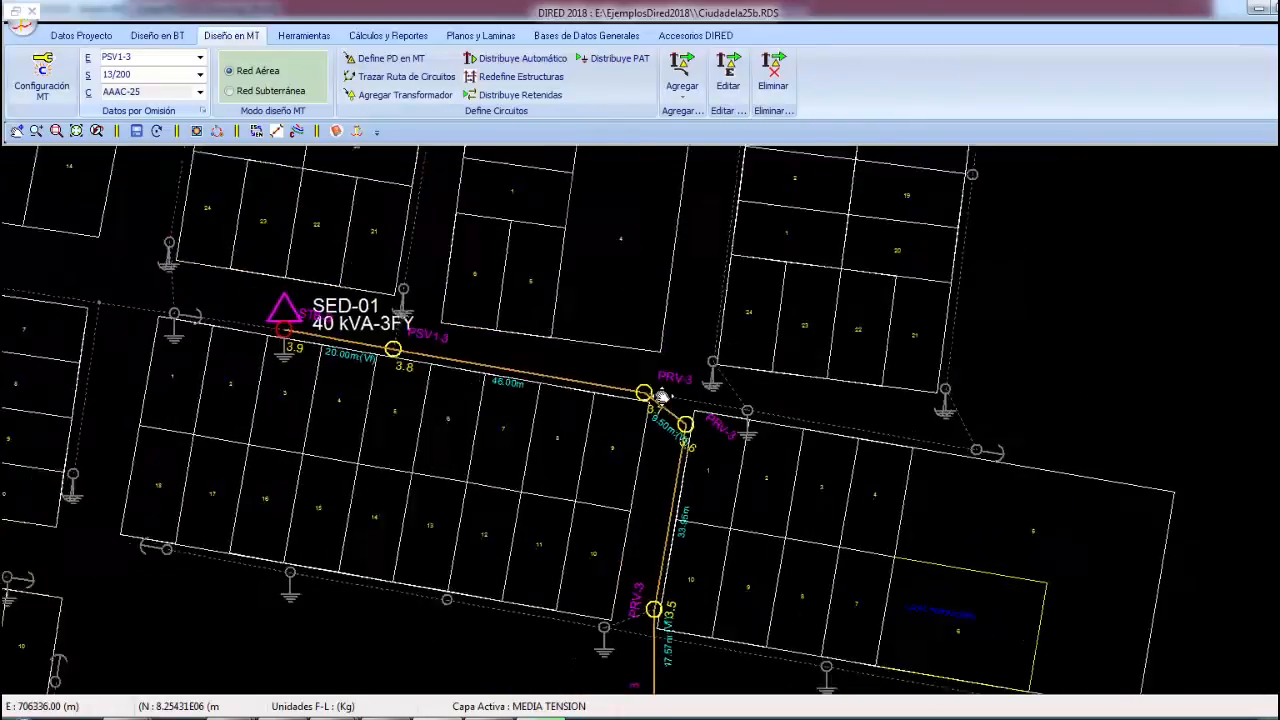
scroll(677, 434, down, 3)
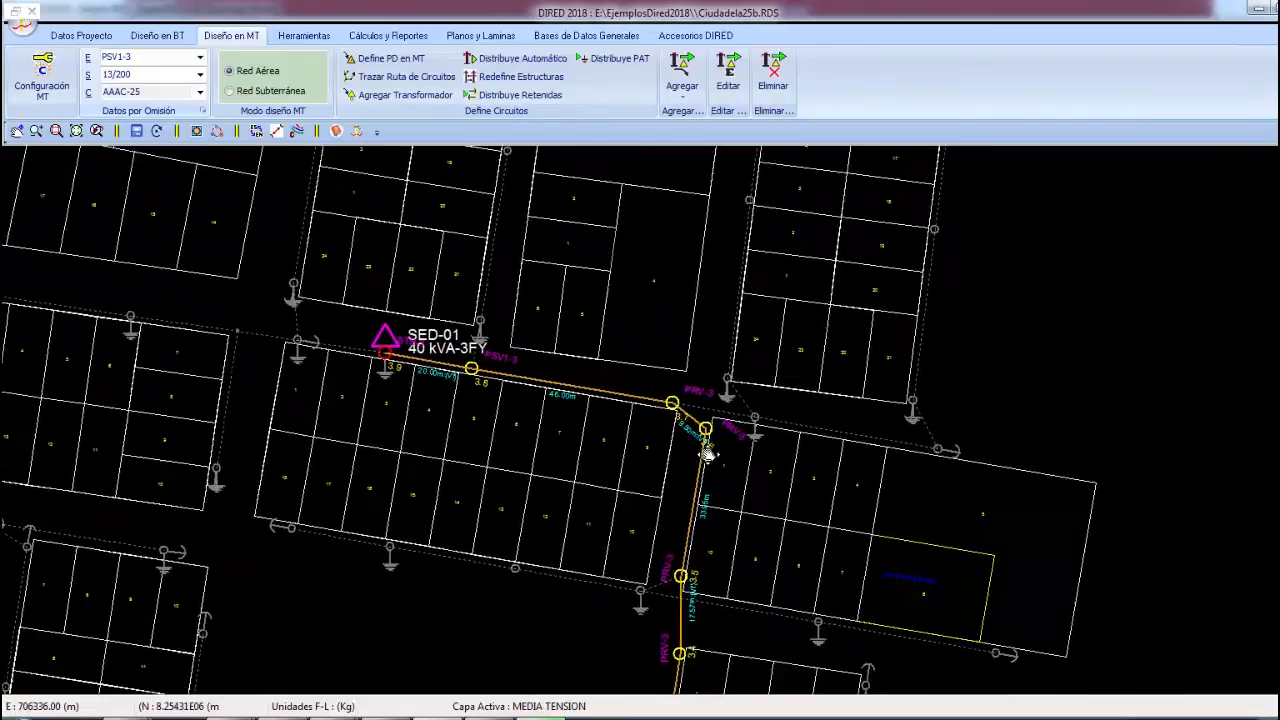
Assign PSV1-3 as the auxiliary assembly of structure 3, where the branch leaves the main run beside SED-02
drag(669, 643, 697, 357)
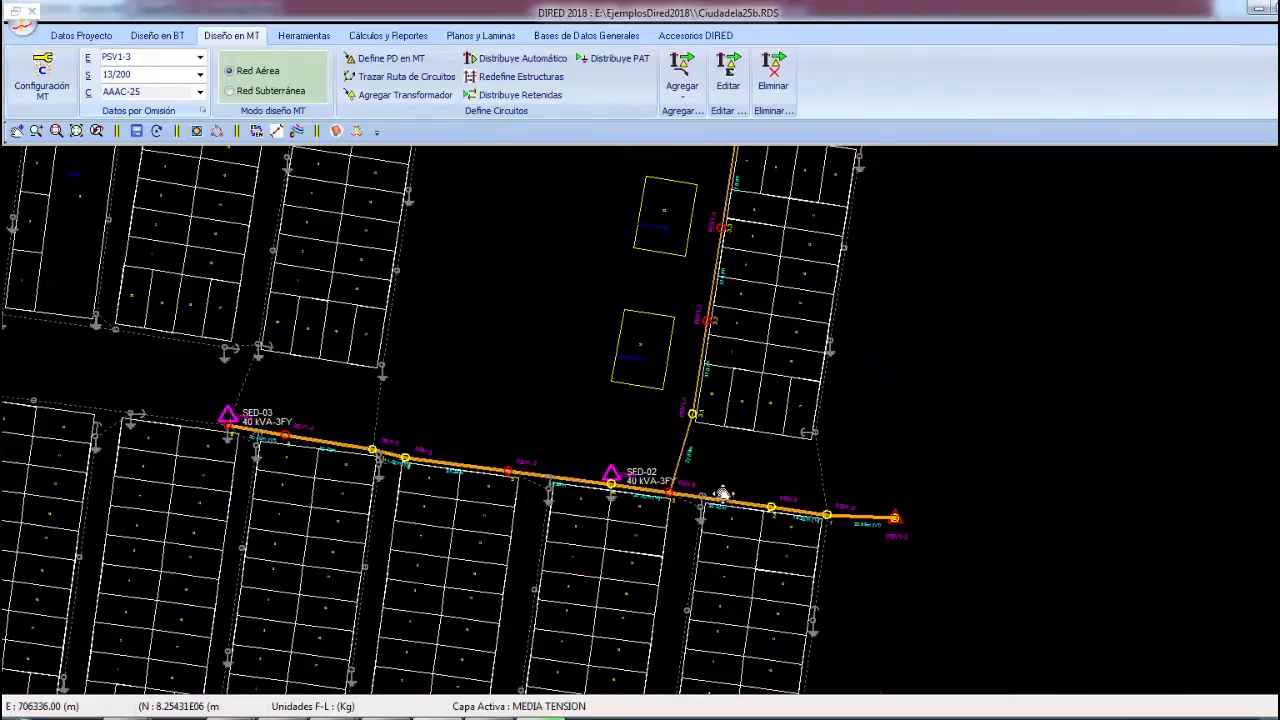
right_click(727, 424)
click(656, 476)
click(768, 540)
right_click(722, 469)
click(722, 469)
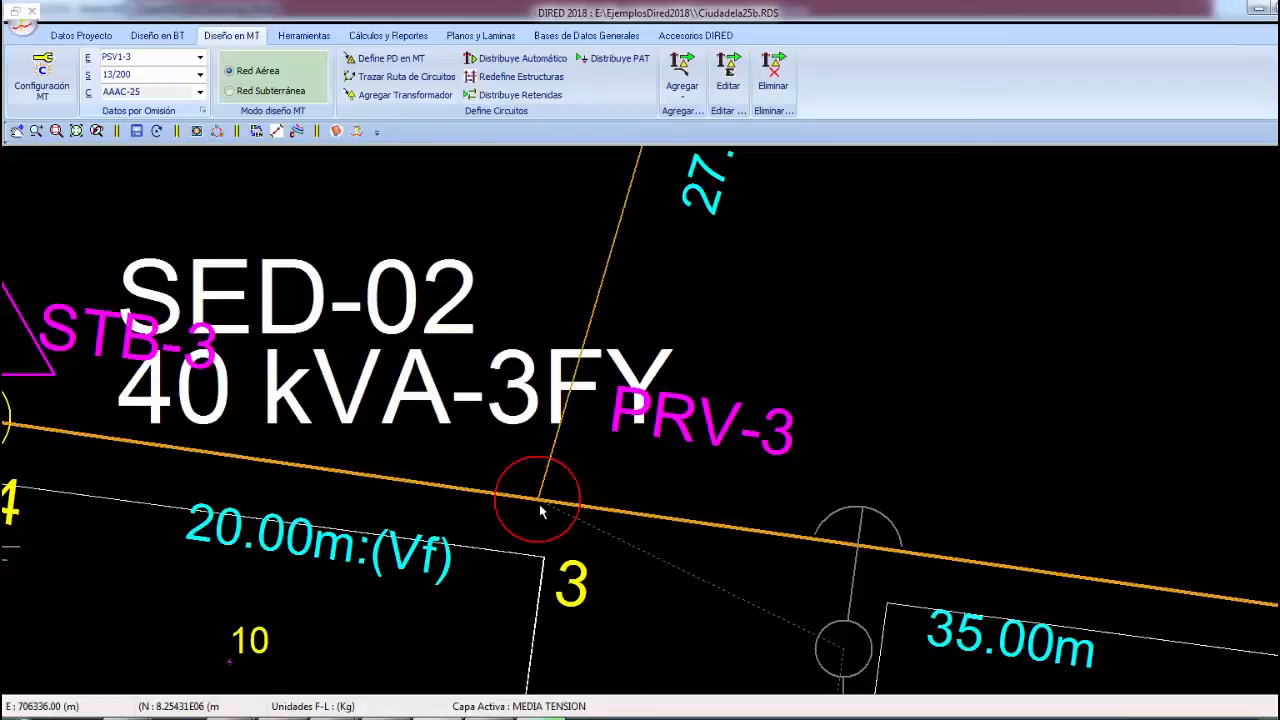
click(540, 512)
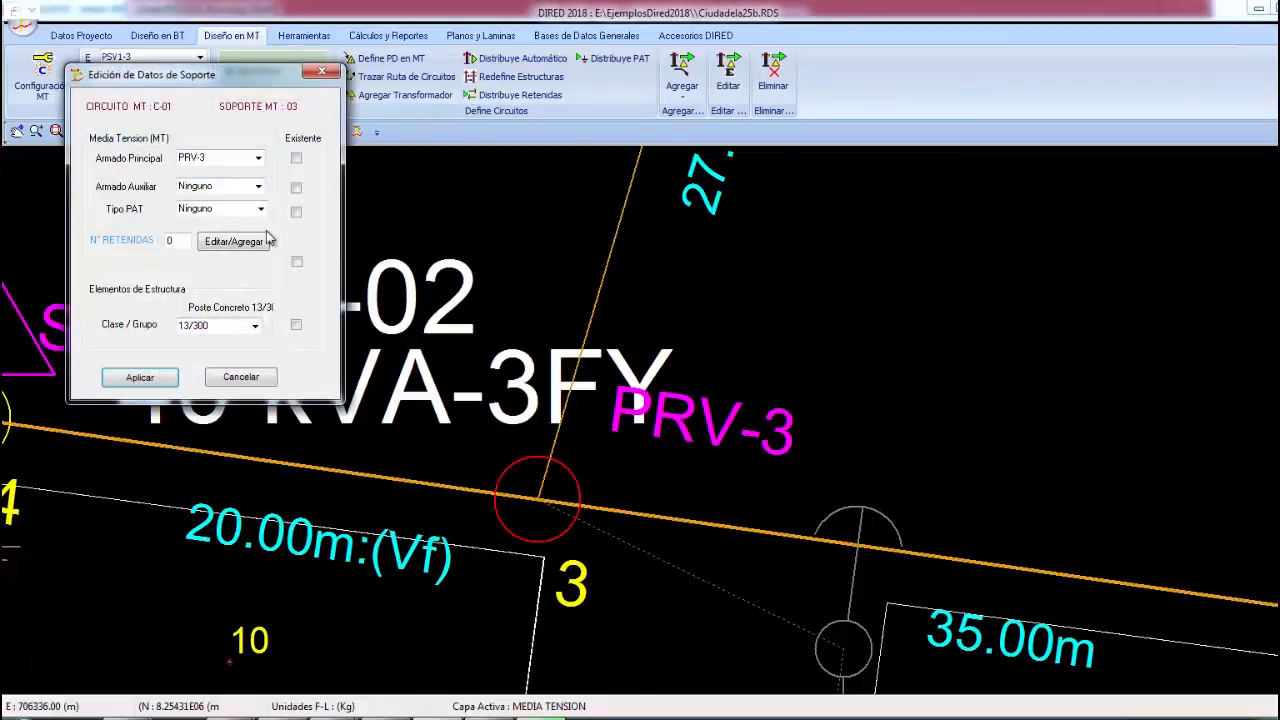
click(258, 187)
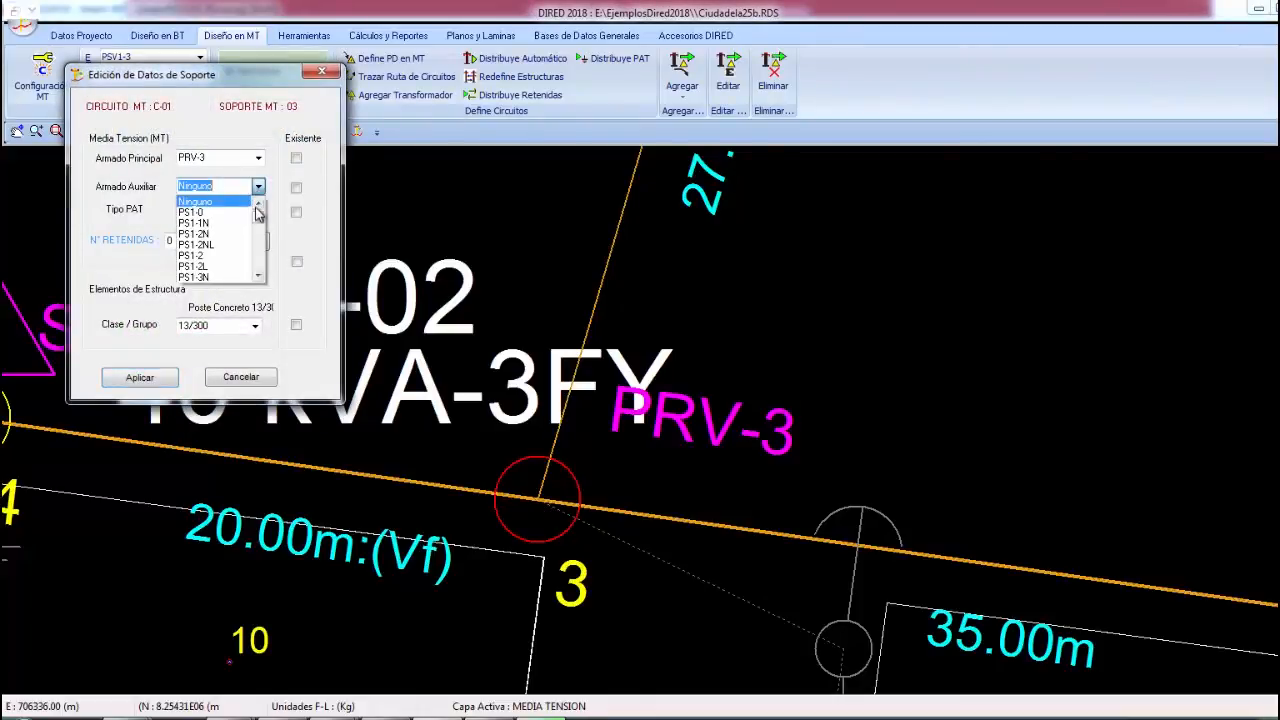
drag(258, 220, 257, 263)
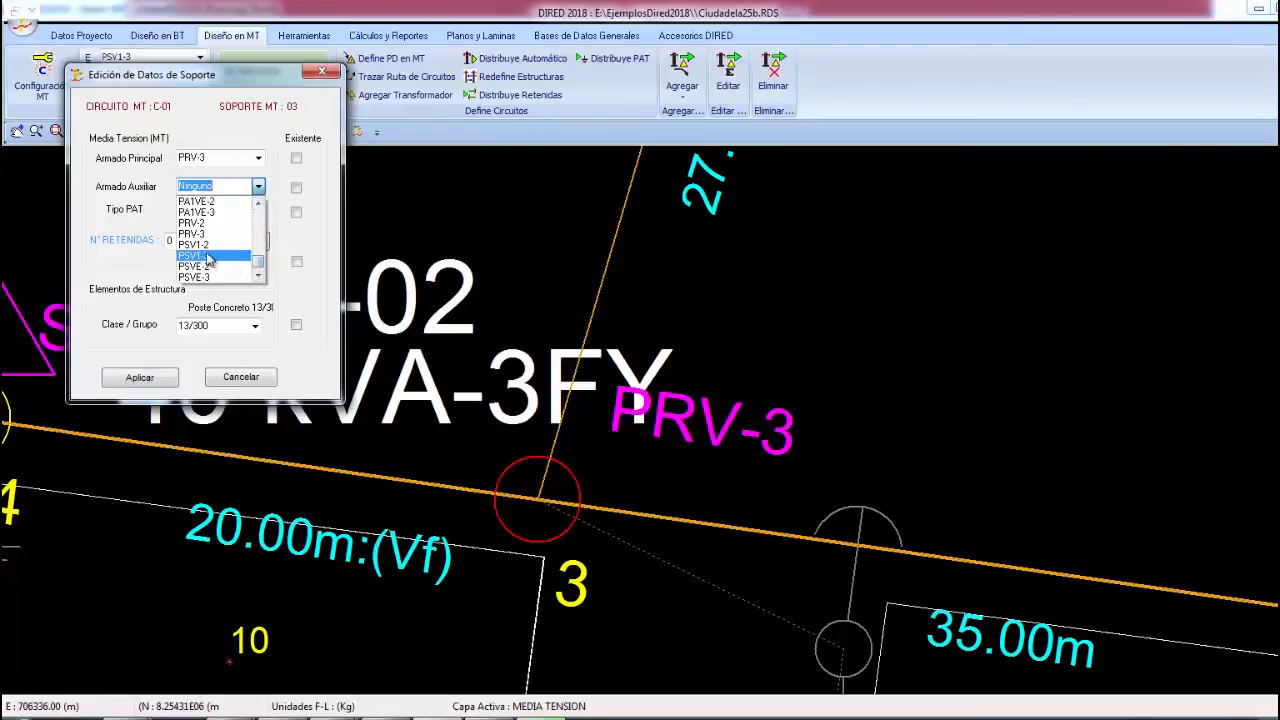
click(208, 257)
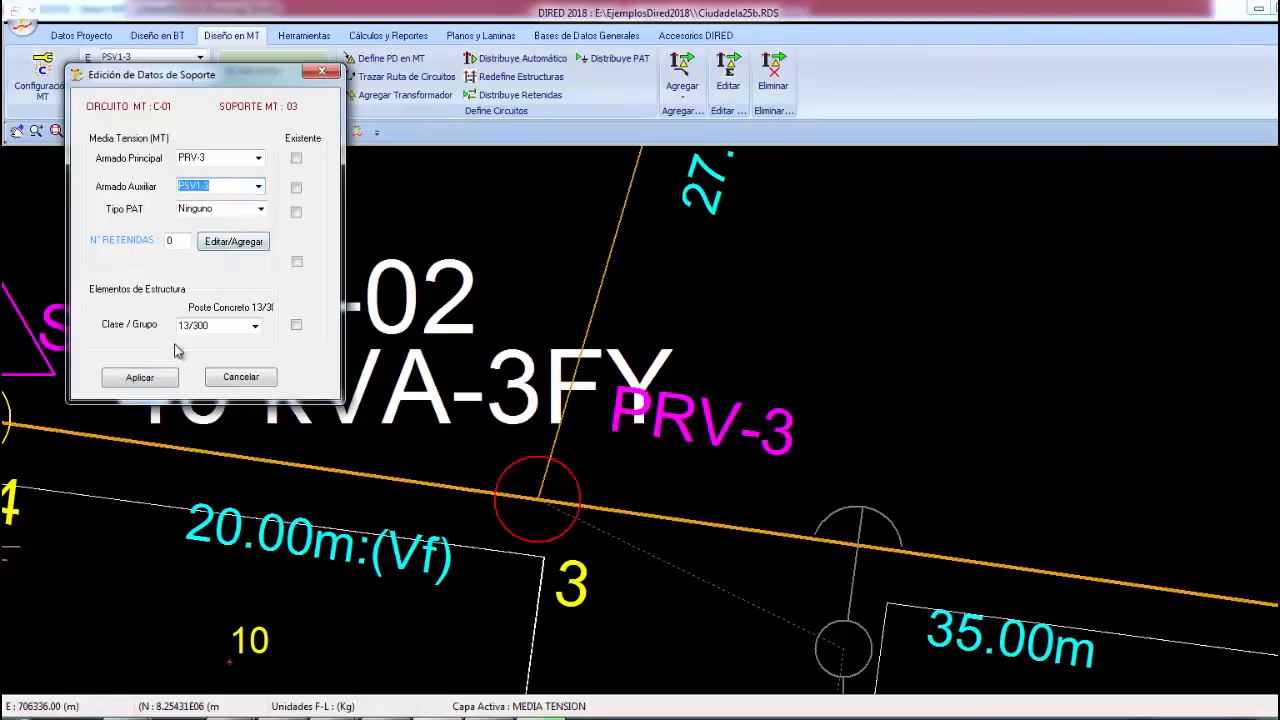
click(158, 381)
Distribute type RI guys automatically at line ends, vertices and retention structures of the MT network
scroll(725, 495, down, 2)
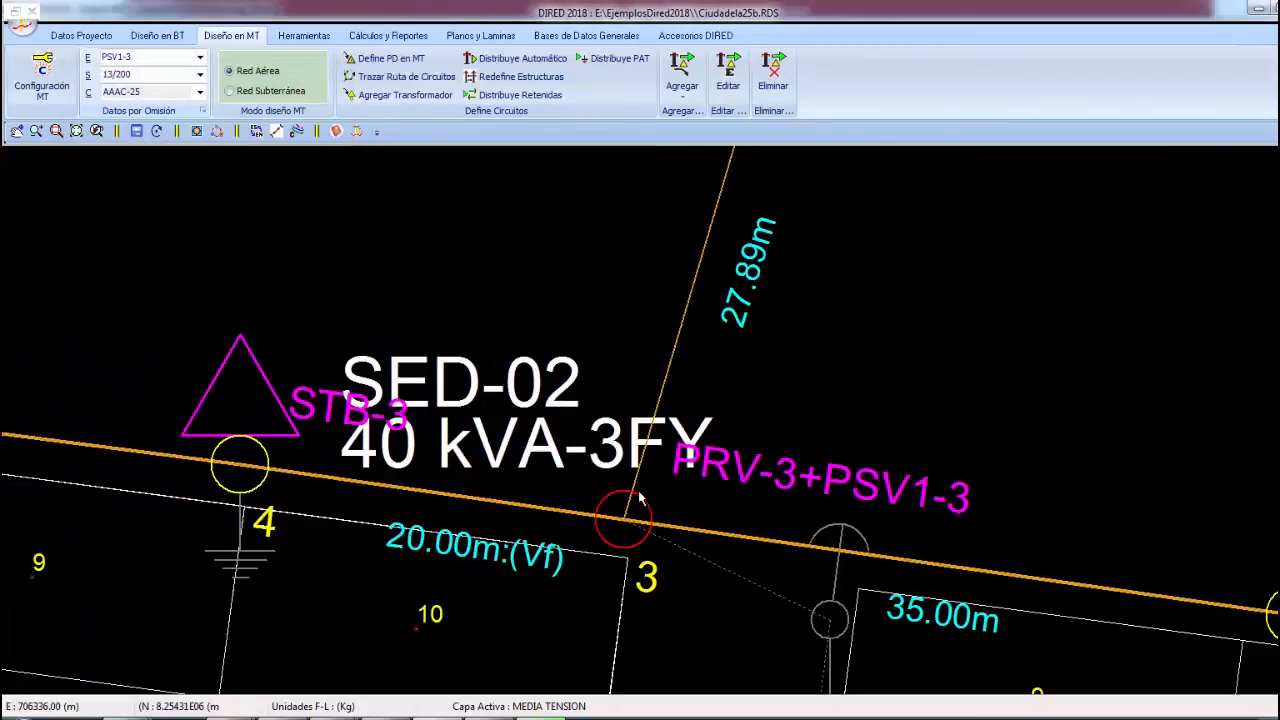
scroll(643, 498, down, 2)
scroll(646, 483, down, 5)
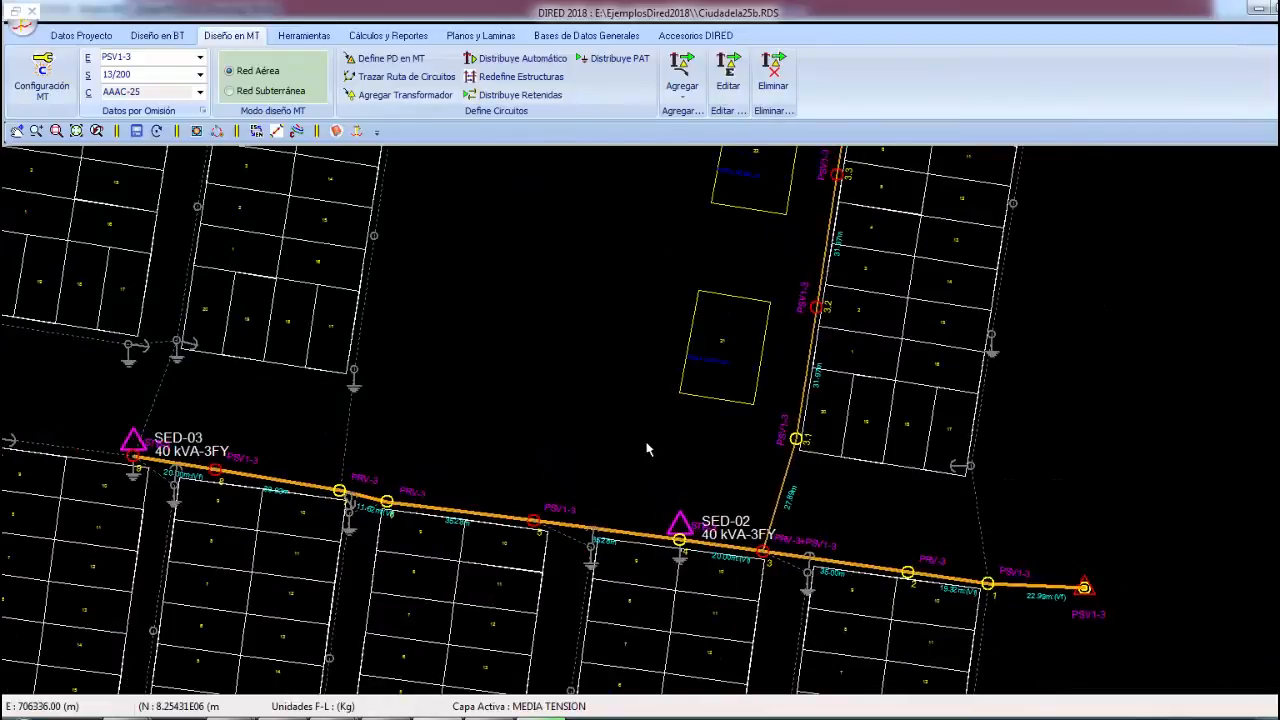
click(536, 96)
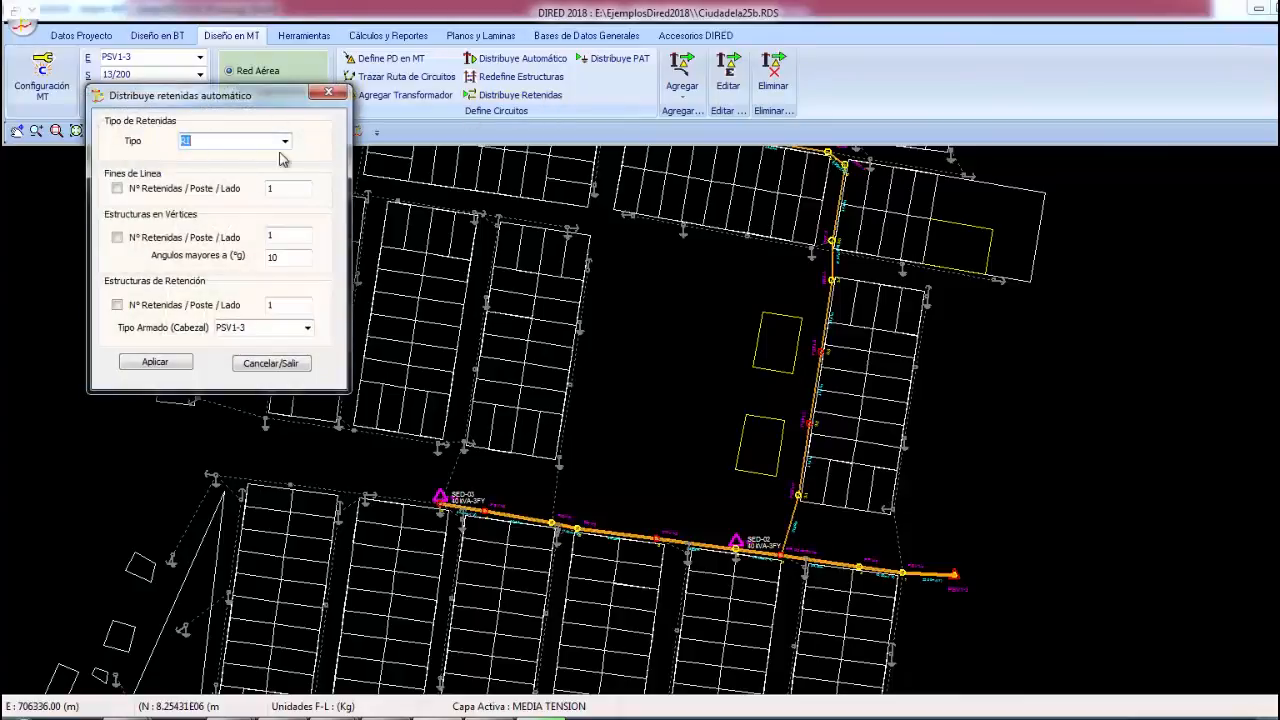
click(119, 189)
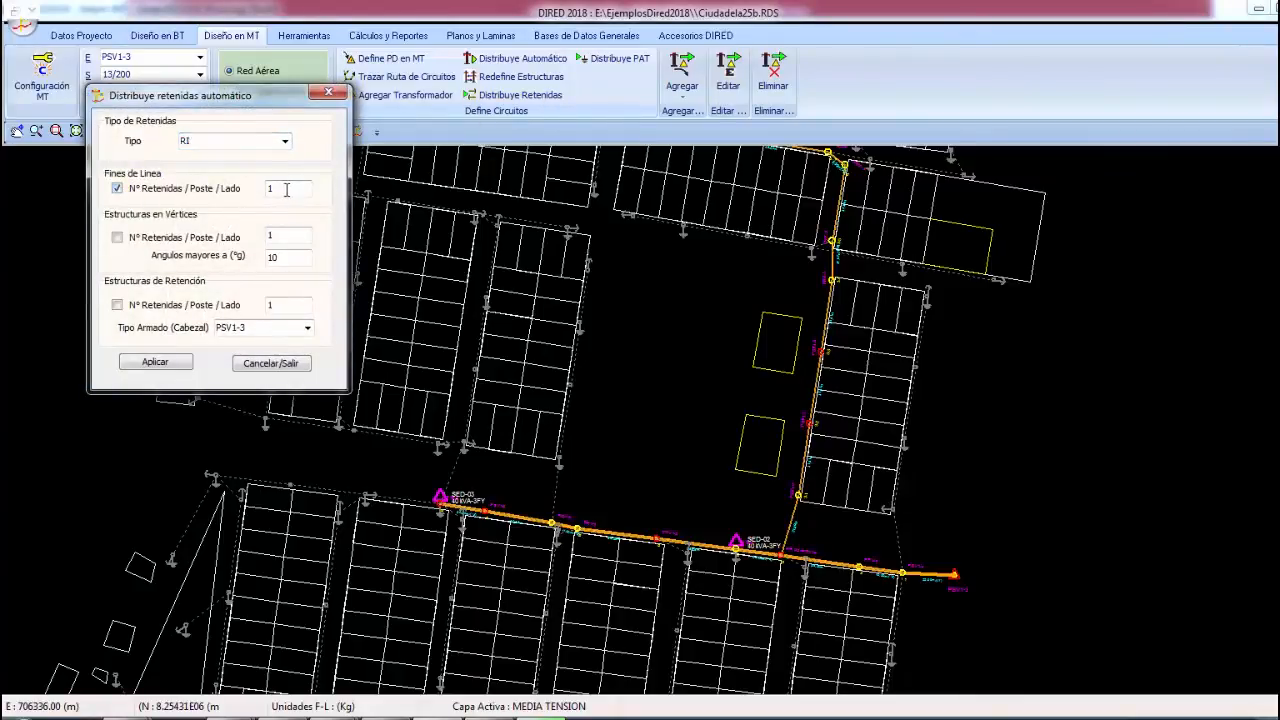
click(117, 238)
click(117, 305)
click(155, 362)
Examine the guys placed at structures 3.4 and 3.5, on either end of the 17.57 m slack span
right_click(757, 195)
click(810, 429)
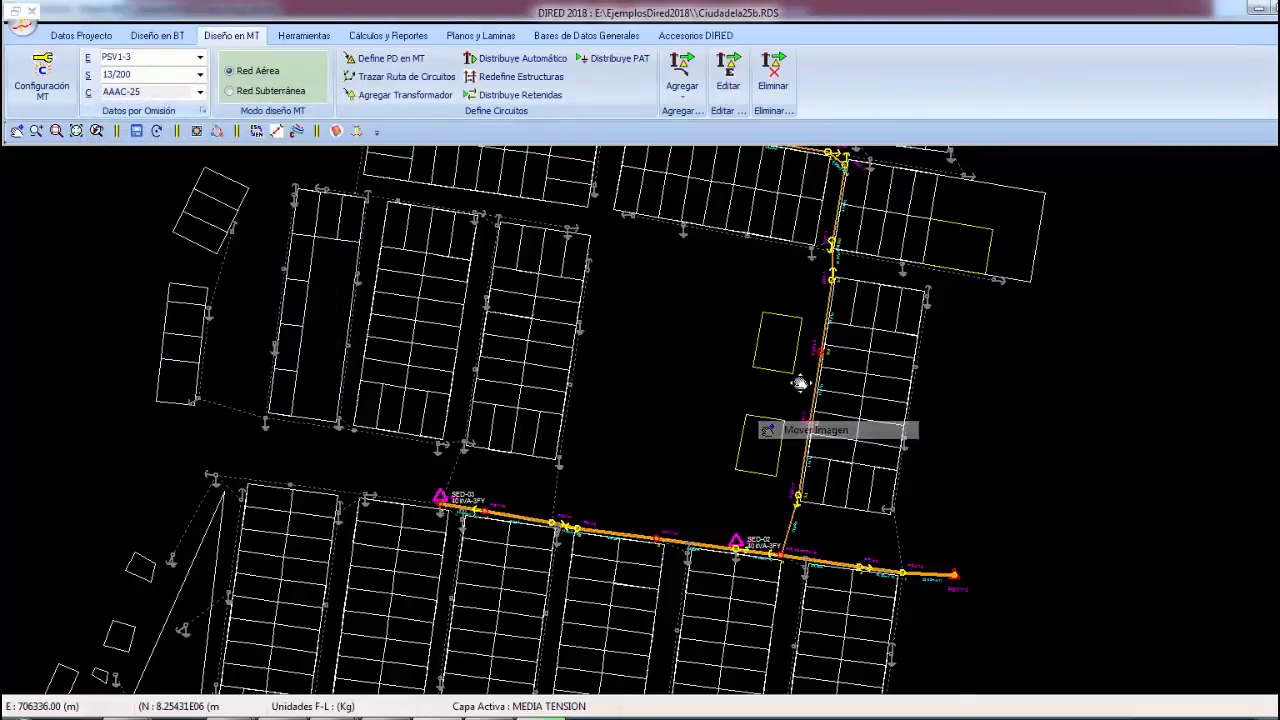
mouse_move(836, 232)
mouse_down()
mouse_move(766, 346)
mouse_move(772, 297)
mouse_up()
scroll(772, 297, up, 1)
right_click(639, 271)
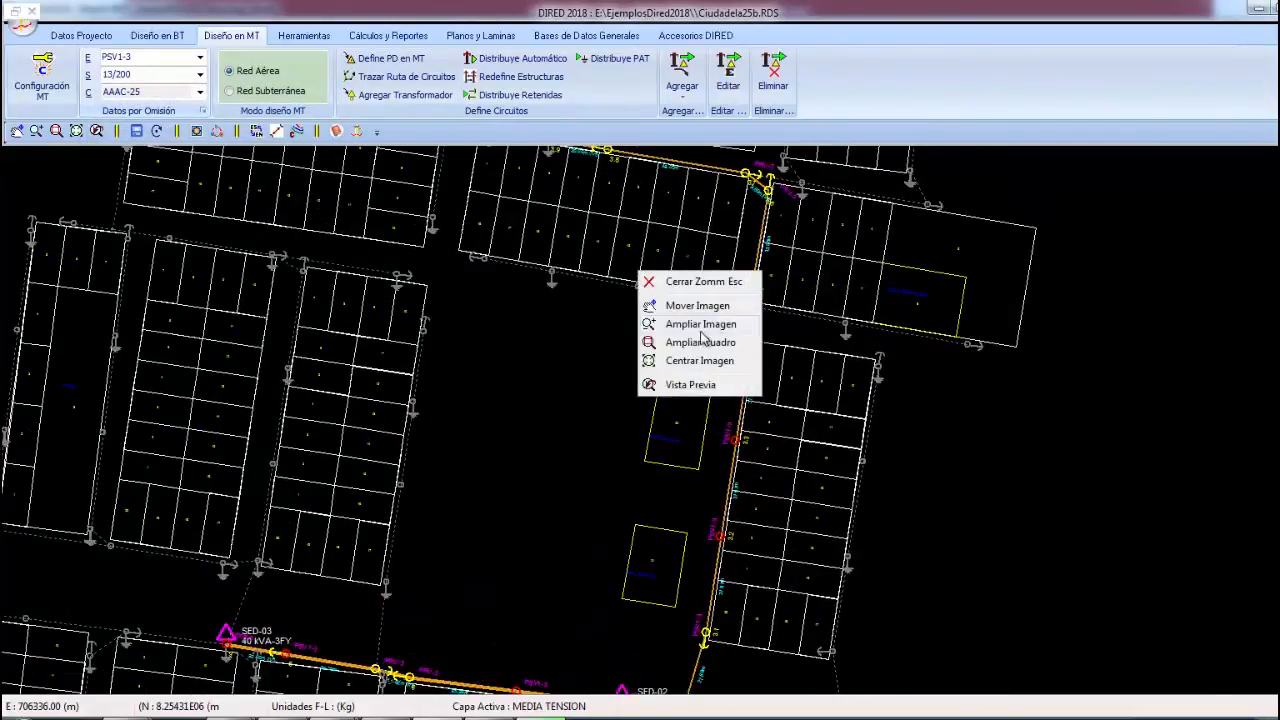
click(698, 342)
drag(694, 257, 773, 351)
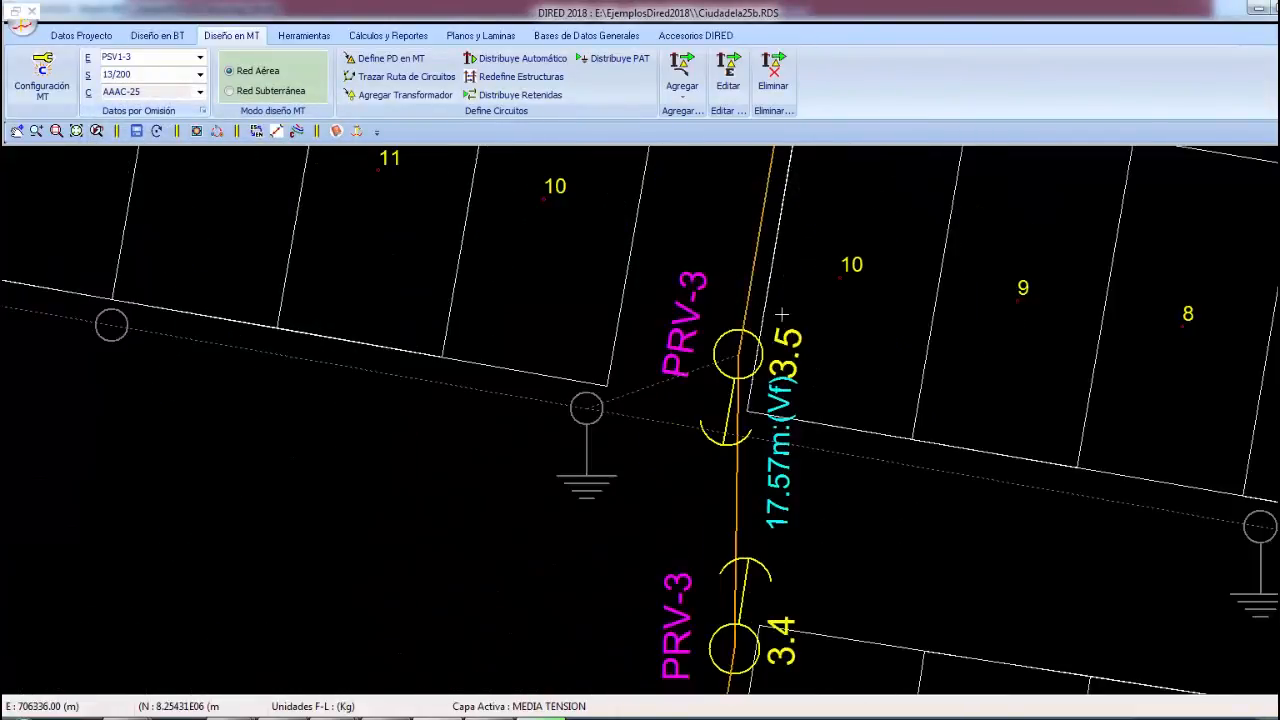
scroll(782, 314, down, 1)
scroll(781, 314, down, 1)
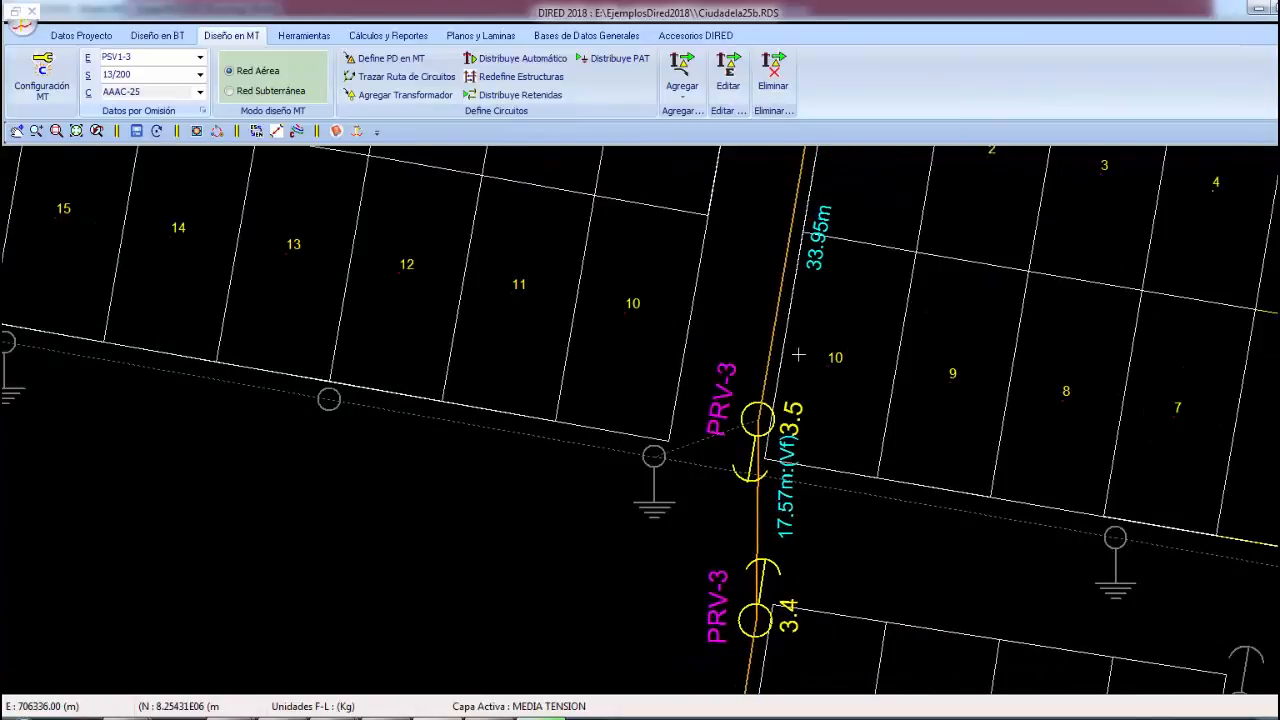
scroll(798, 354, down, 1)
Inspect the guys from structure 3.6 to SED-01, then down the branch and along the main run to SED-03
right_click(780, 353)
click(737, 388)
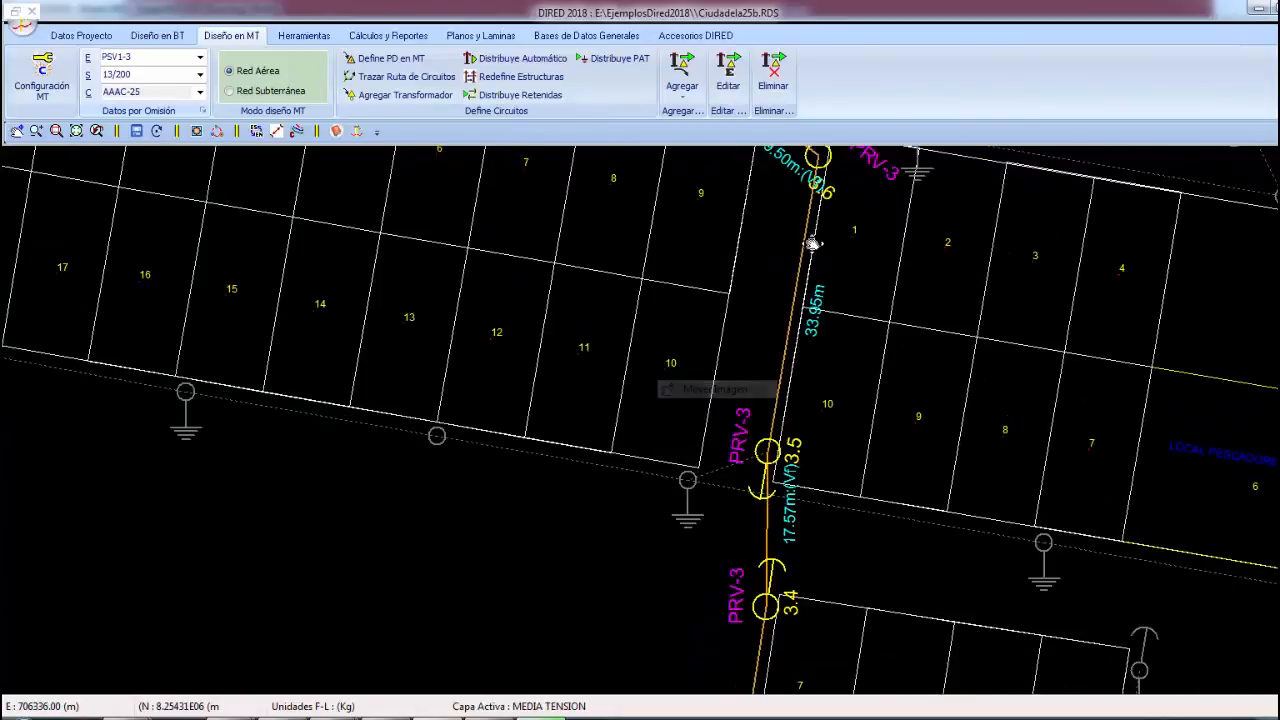
drag(813, 241, 794, 403)
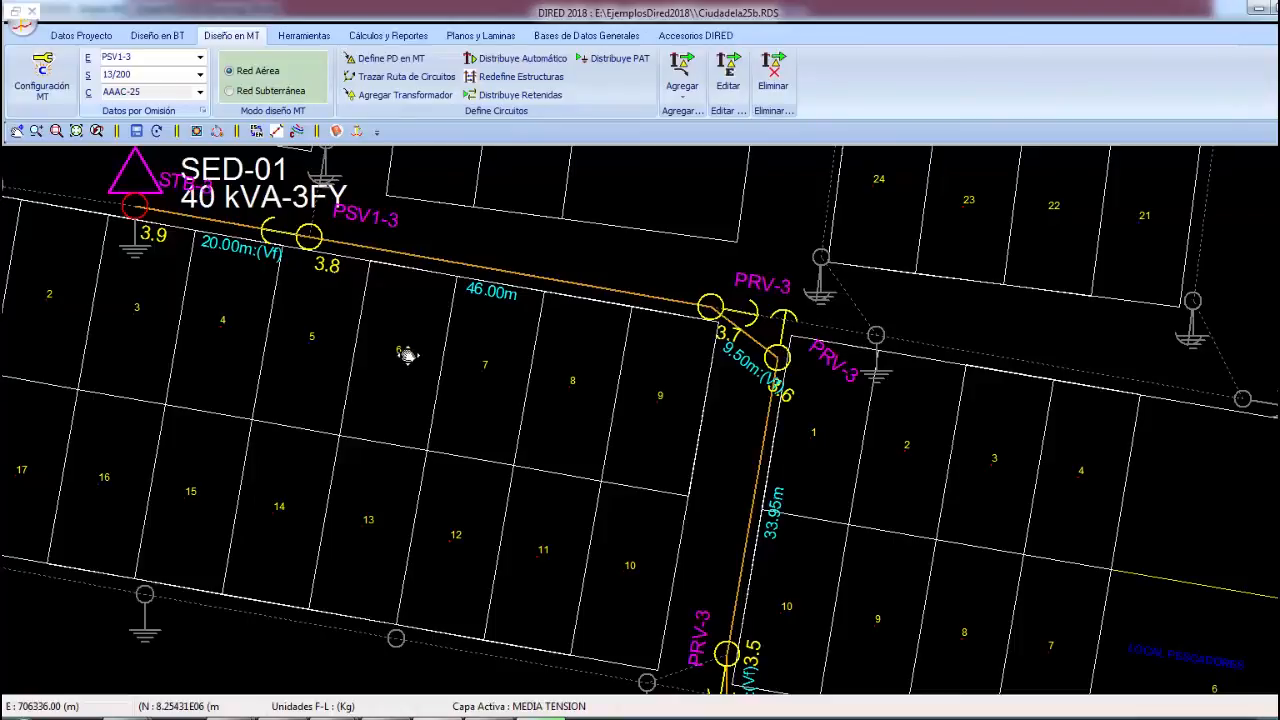
scroll(411, 359, down, 1)
drag(548, 526, 637, 263)
drag(500, 522, 674, 231)
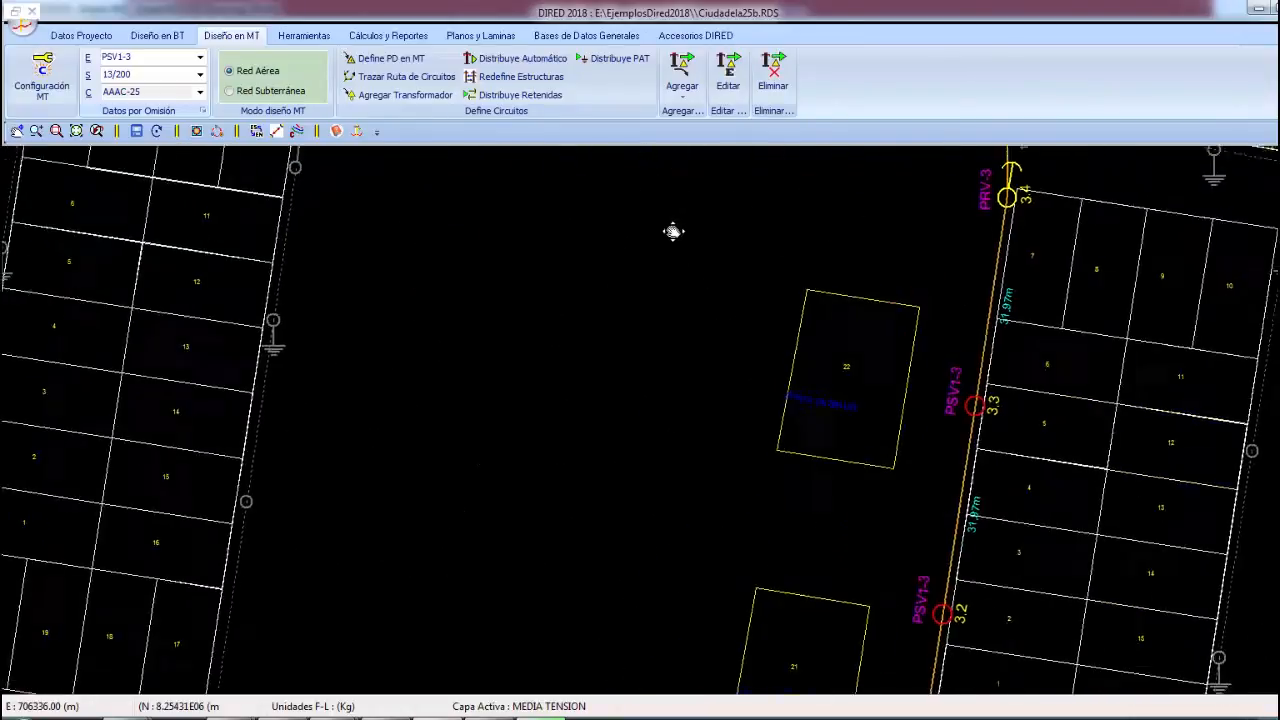
mouse_move(482, 571)
mouse_down()
mouse_move(691, 260)
mouse_move(598, 396)
mouse_up()
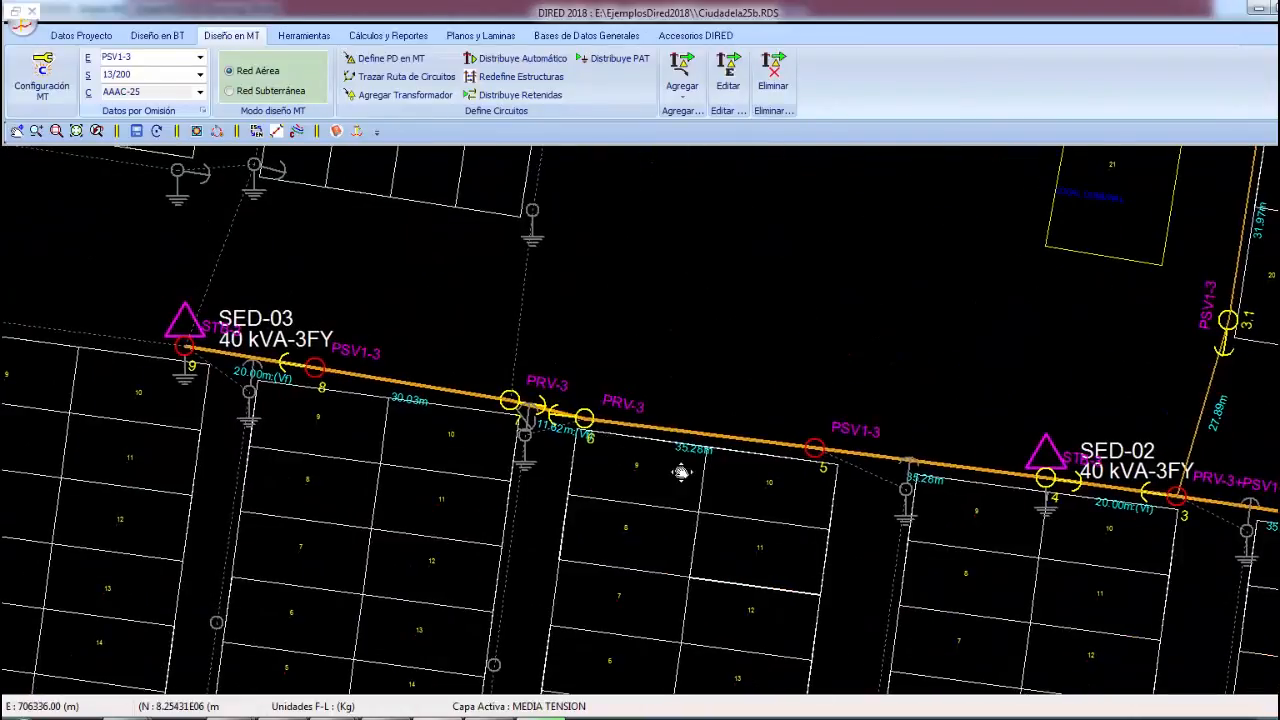
Examine the guys along the main run from SED-03 back to the line's starting point, and across the whole MT network
drag(703, 475, 414, 400)
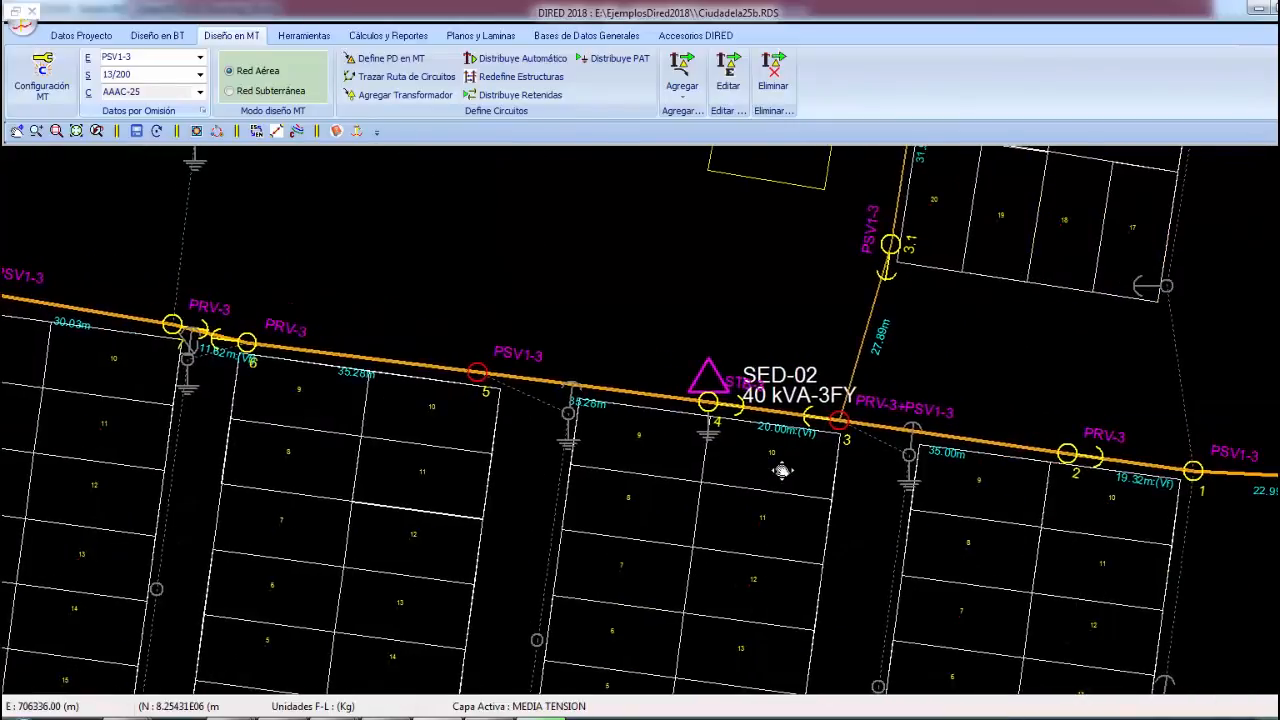
scroll(794, 456, down, 5)
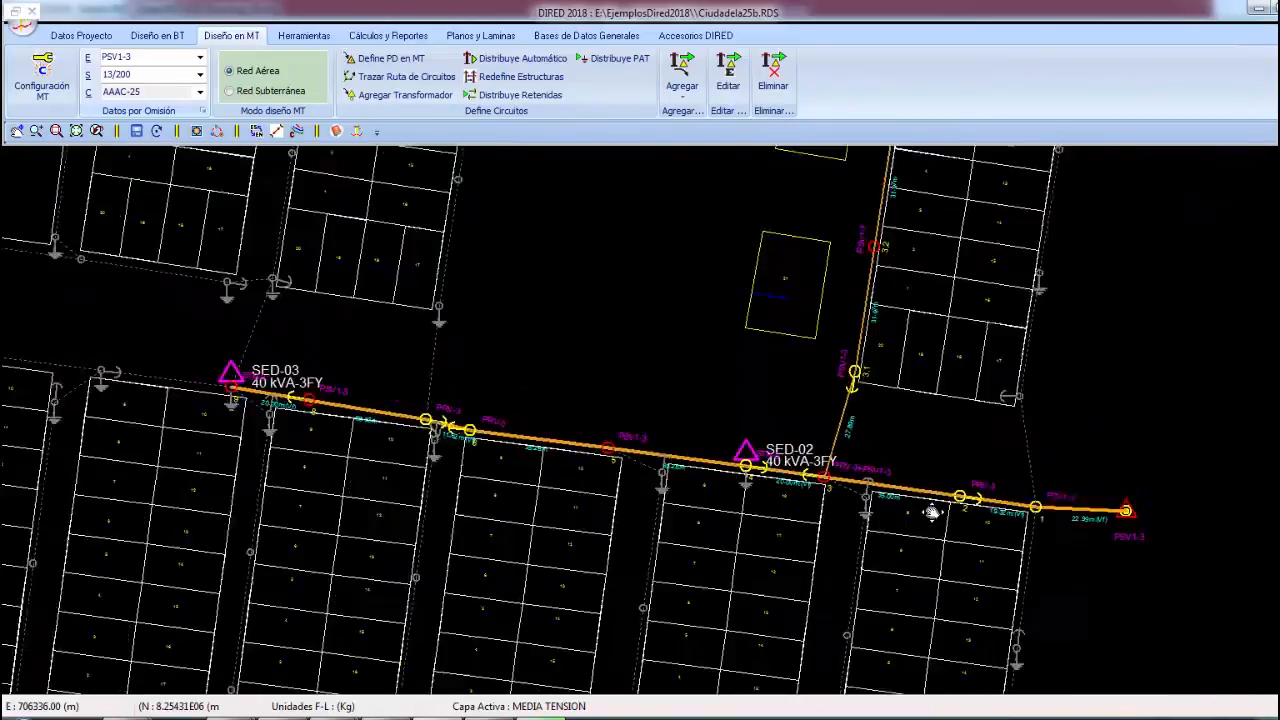
scroll(816, 435, down, 3)
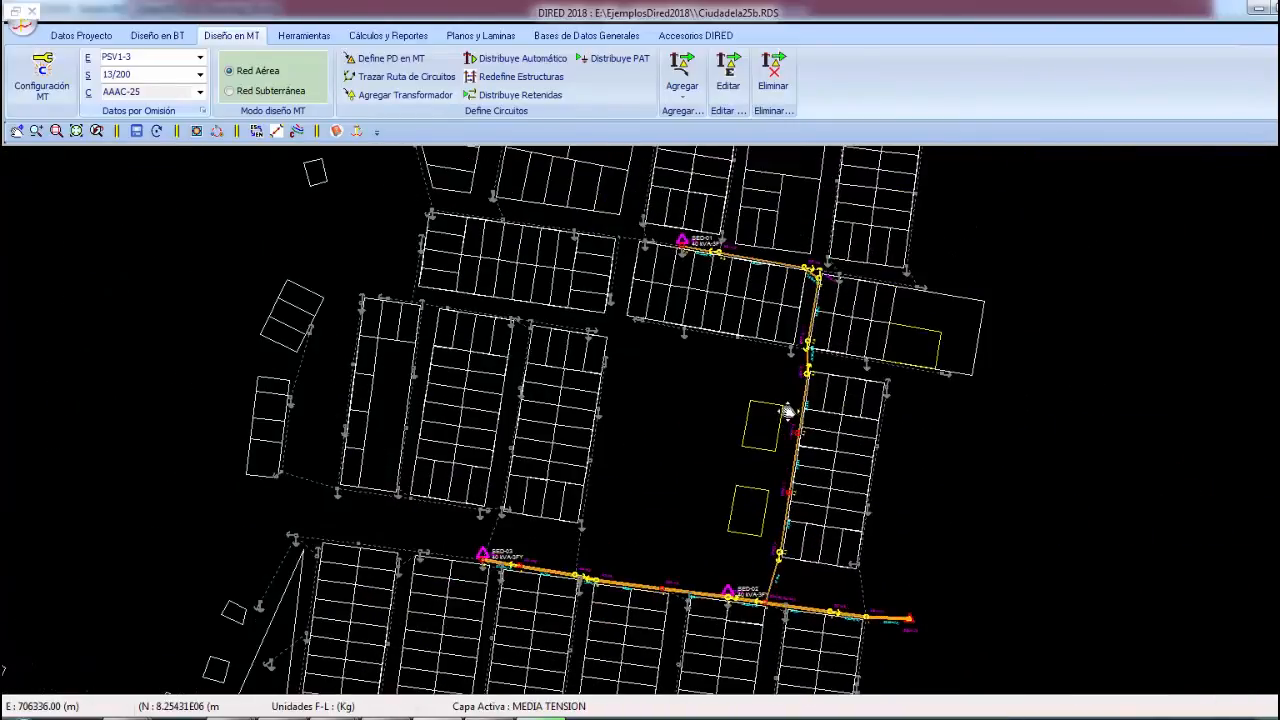
right_click(571, 217)
click(628, 225)
Distribute groundings automatically over the whole project at intervals of 1, using PAT2 for substations and PAT1 for structures
click(632, 63)
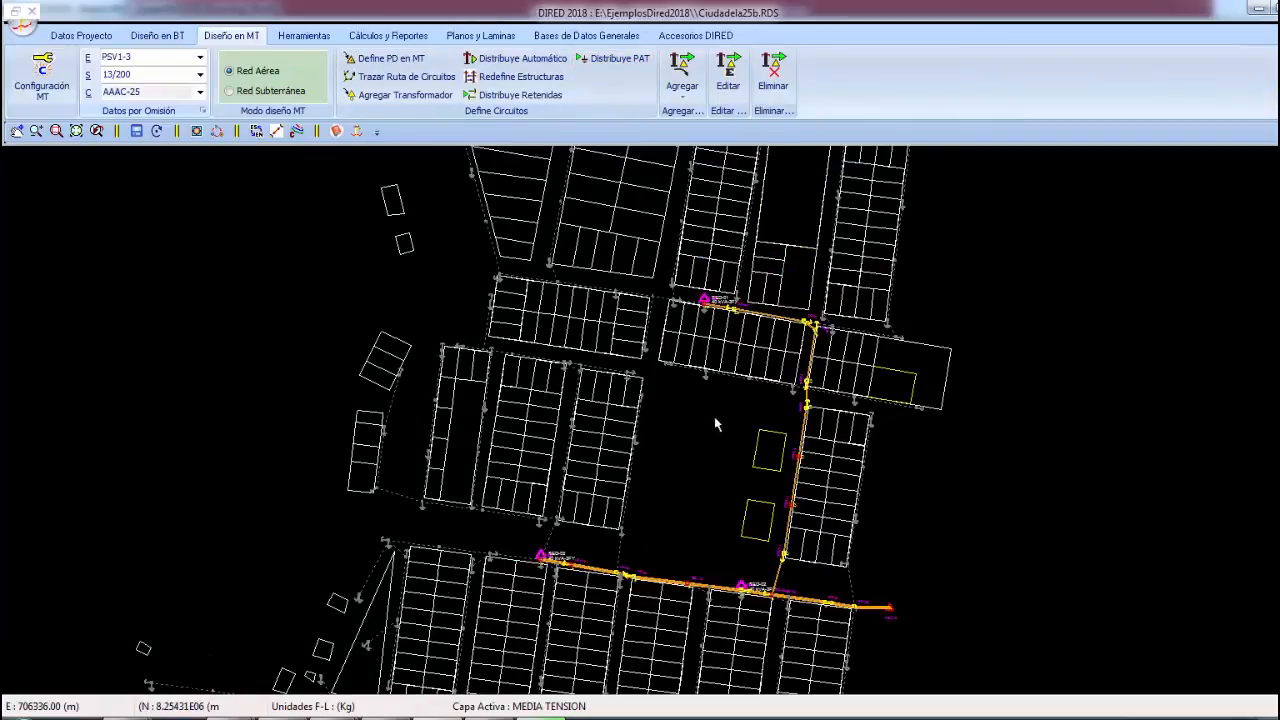
click(612, 58)
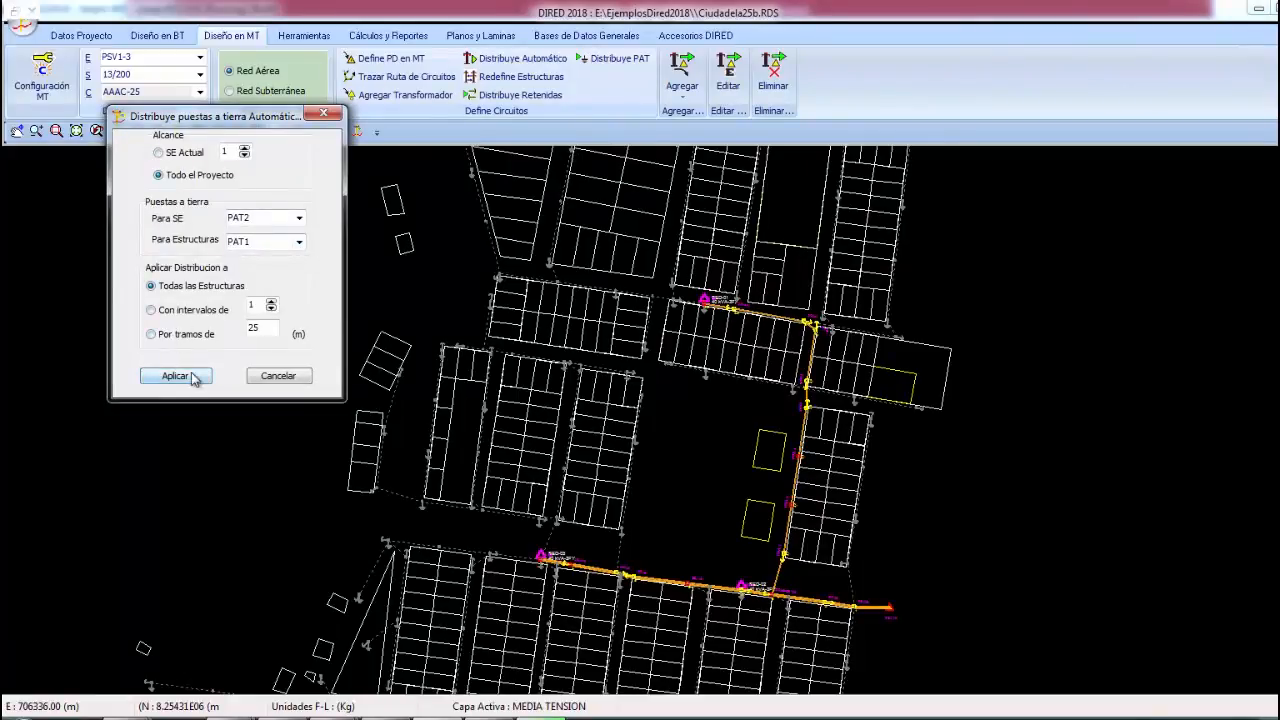
click(178, 312)
click(177, 375)
scroll(784, 480, up, 3)
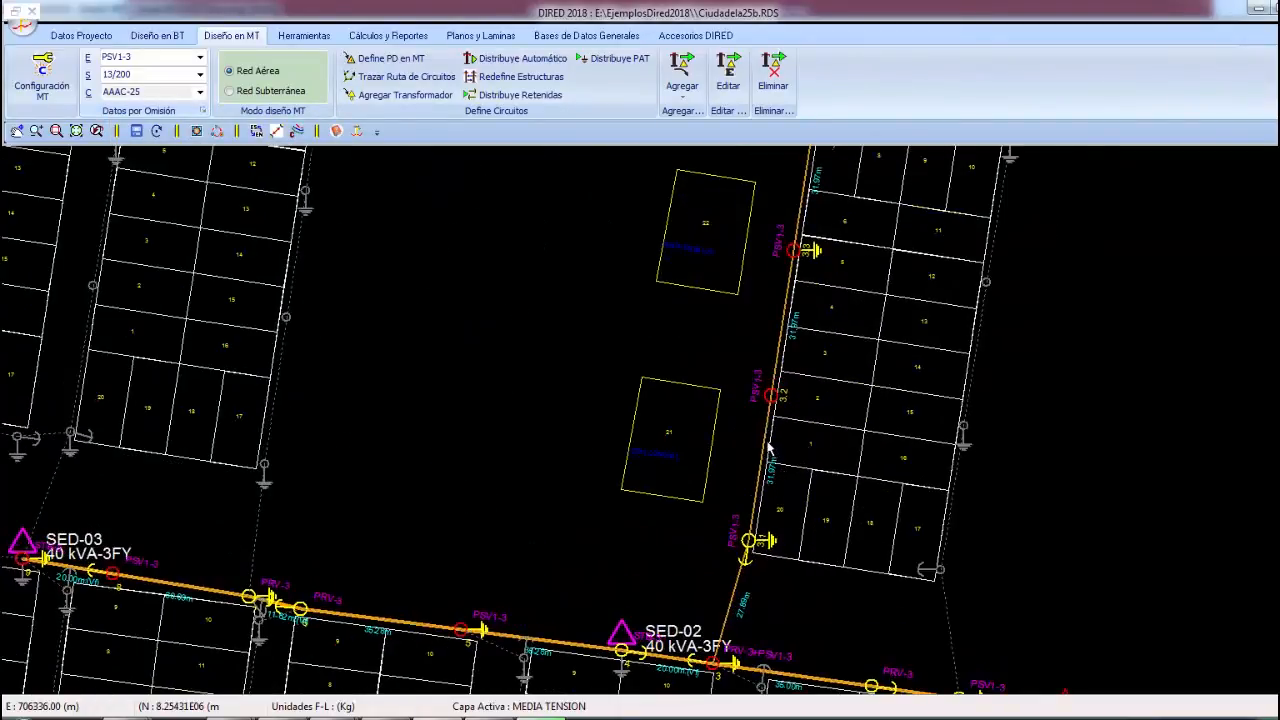
scroll(768, 447, down, 4)
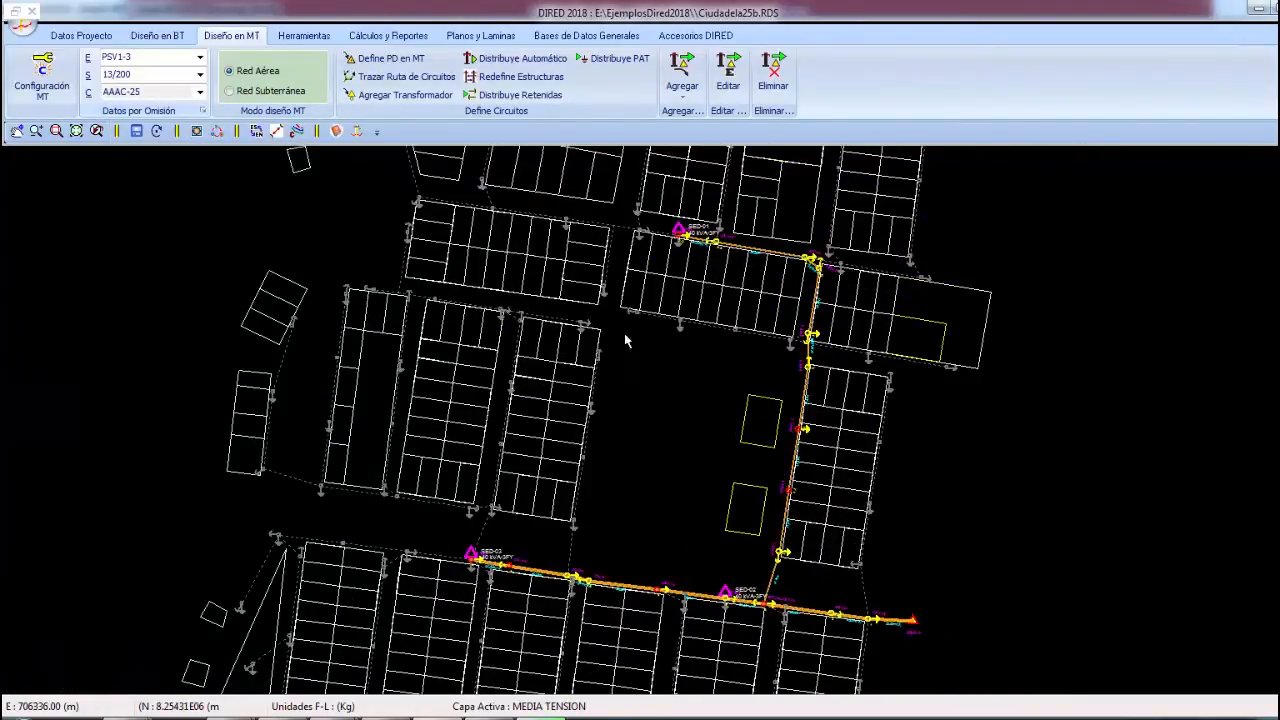
View the whole network in the BAJA TENSION layer, and make MEDIA TENSION the active layer again
right_click(625, 341)
click(655, 566)
mouse_move(706, 389)
mouse_down()
mouse_move(555, 429)
mouse_move(503, 391)
mouse_up()
right_click(368, 371)
click(437, 380)
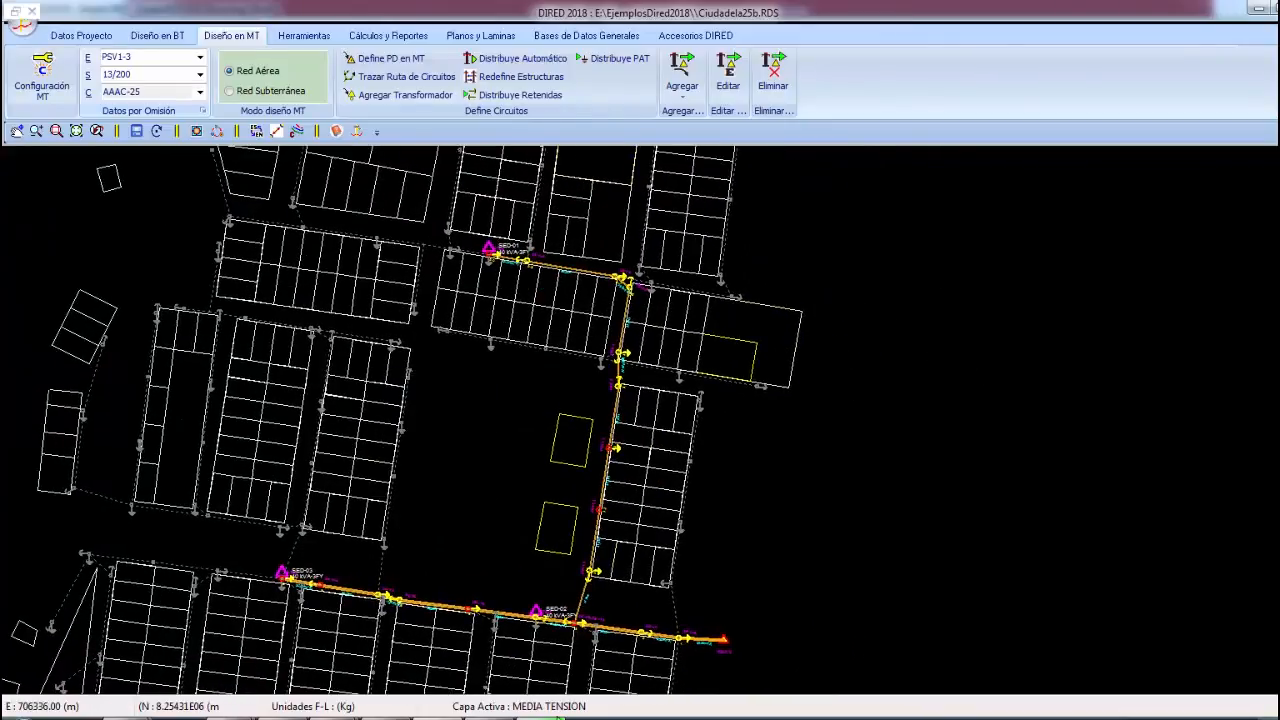
click(548, 708)
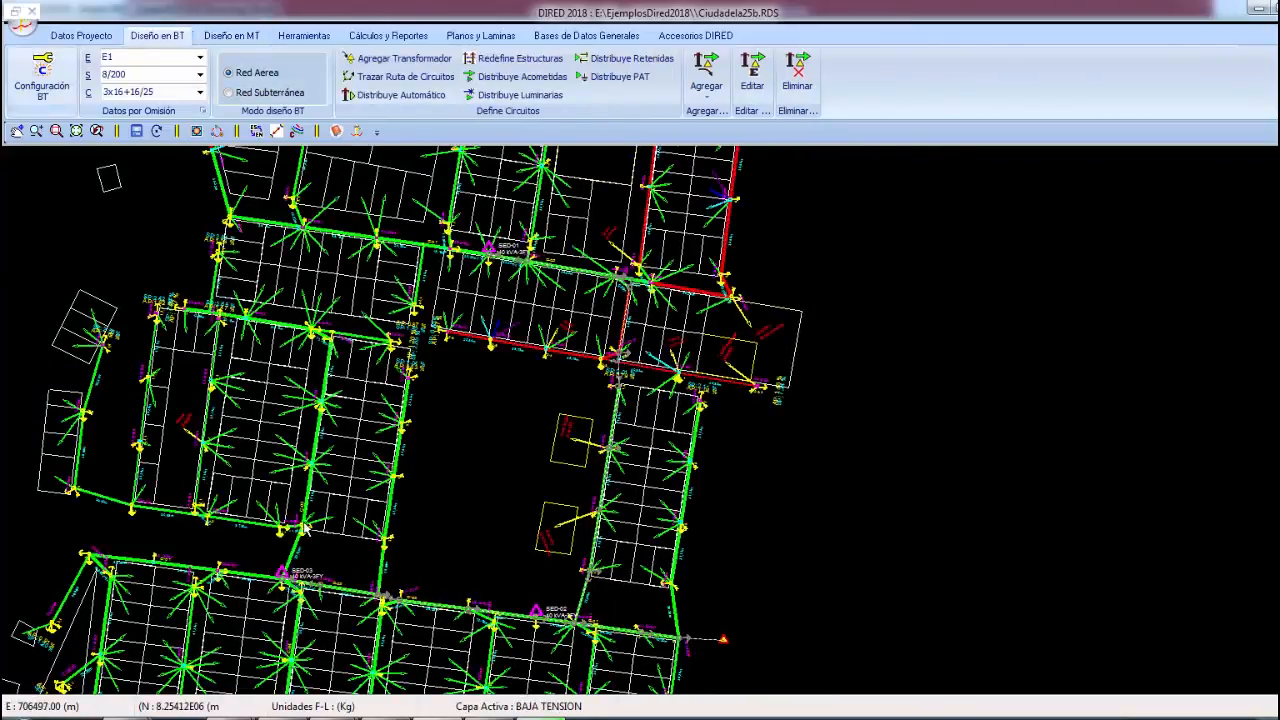
click(550, 710)
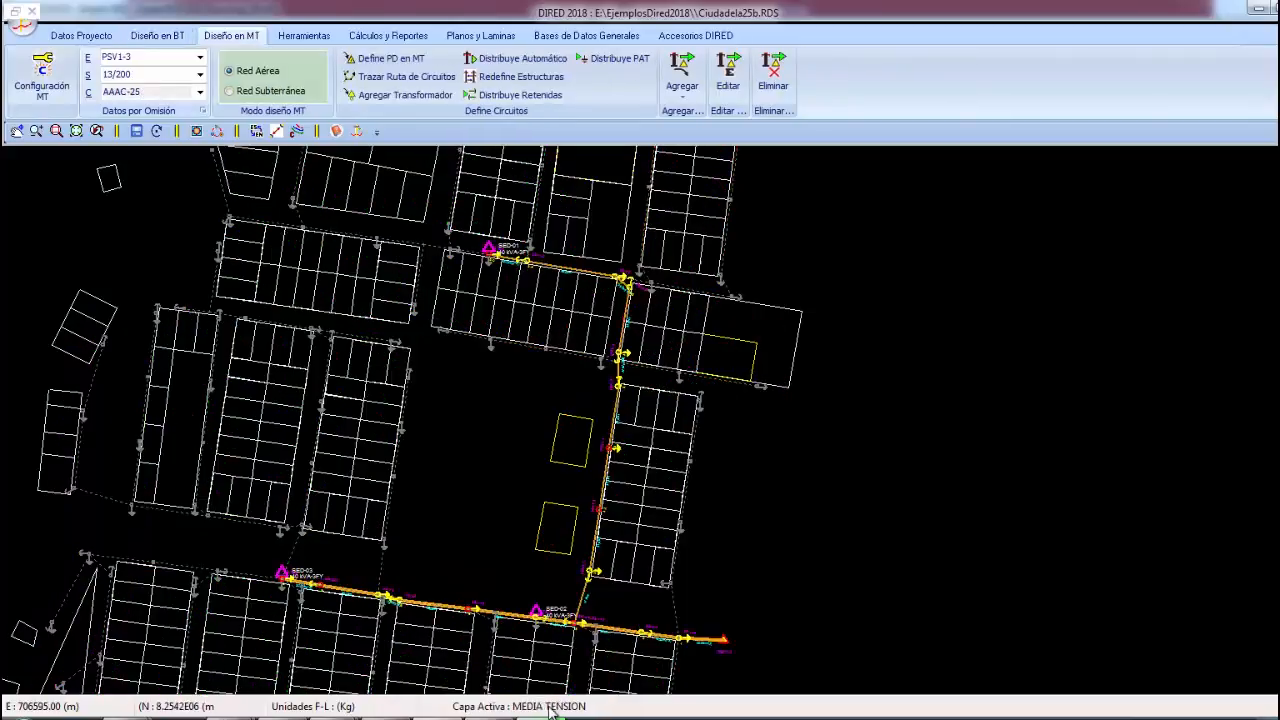